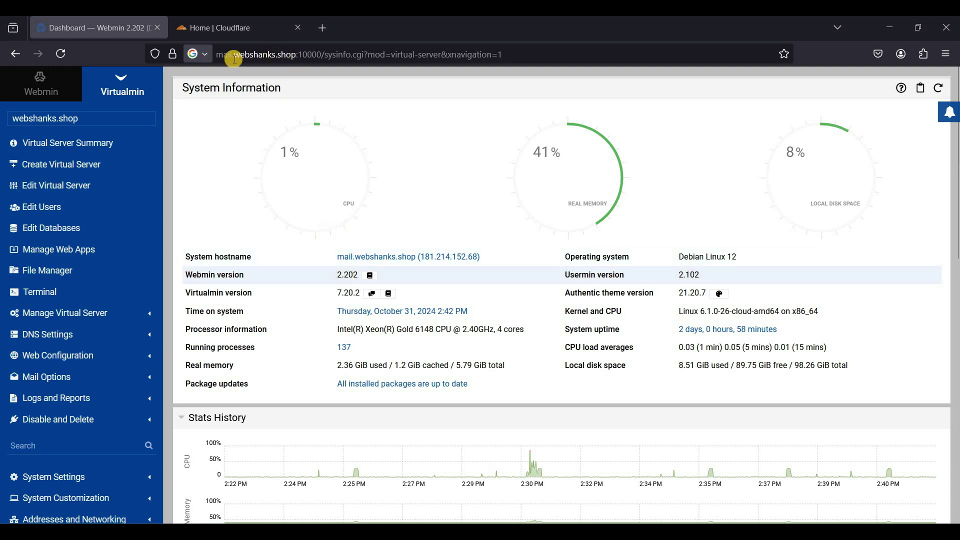
# Open Cloudflare's DNS Records for webshanks.online, showing its single A record to 181.214.152.68
pyautogui.click(235, 29)
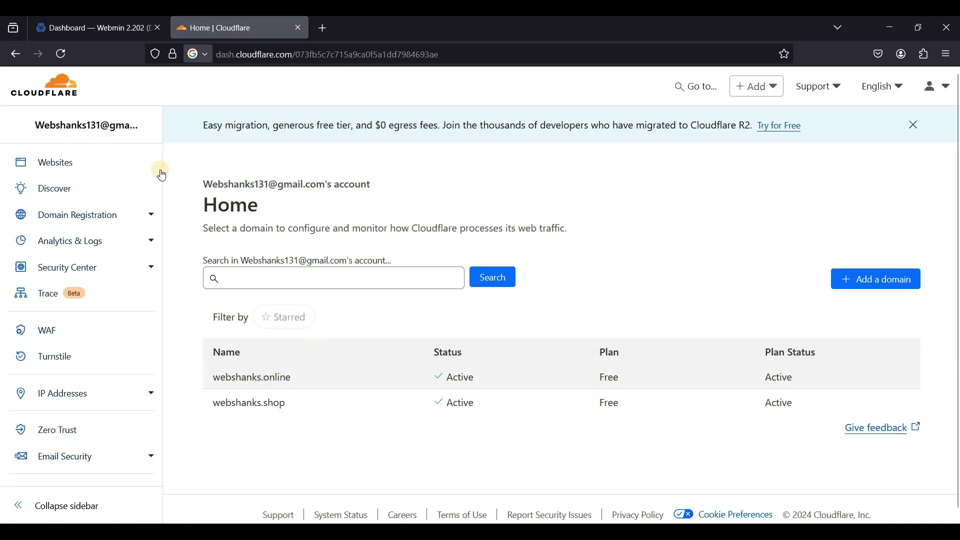
pyautogui.click(258, 386)
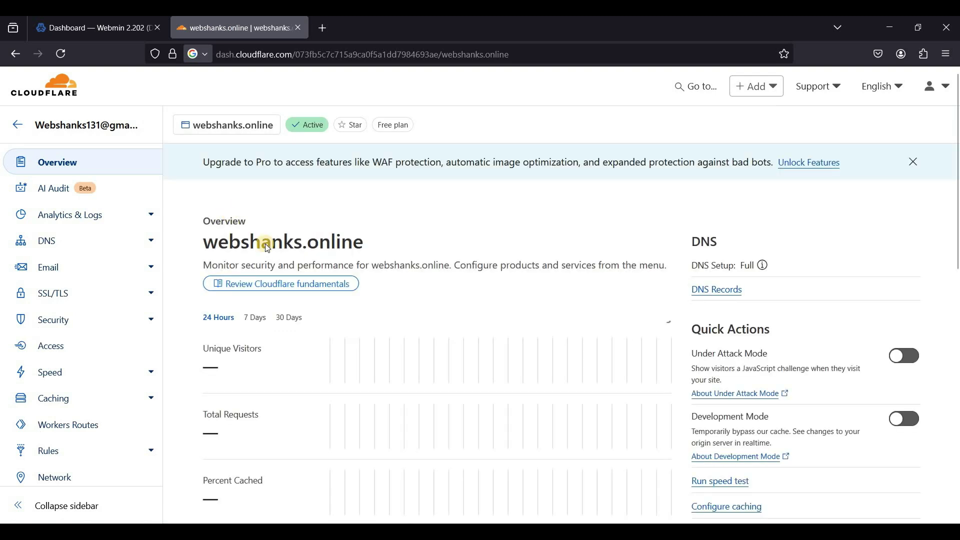
pyautogui.click(70, 239)
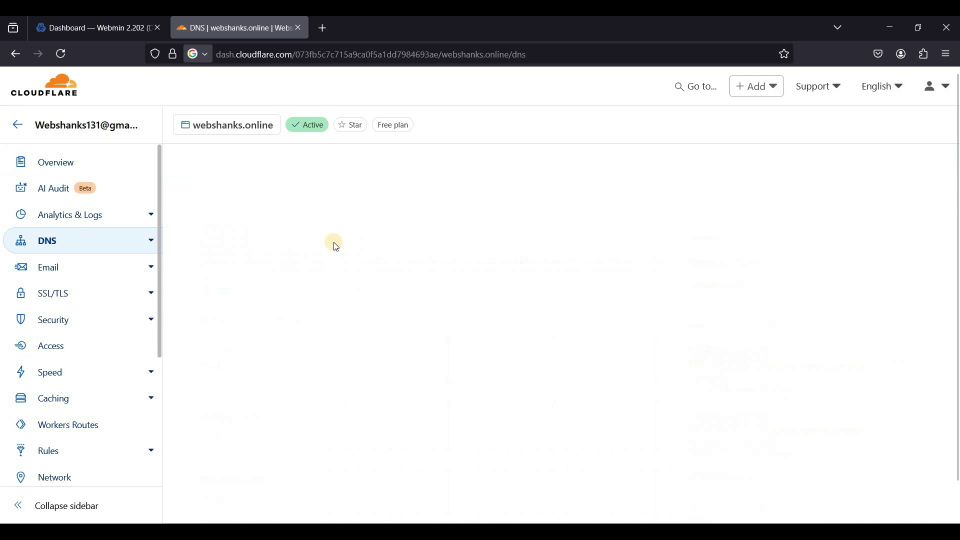
pyautogui.scroll(-1, 344, 274)
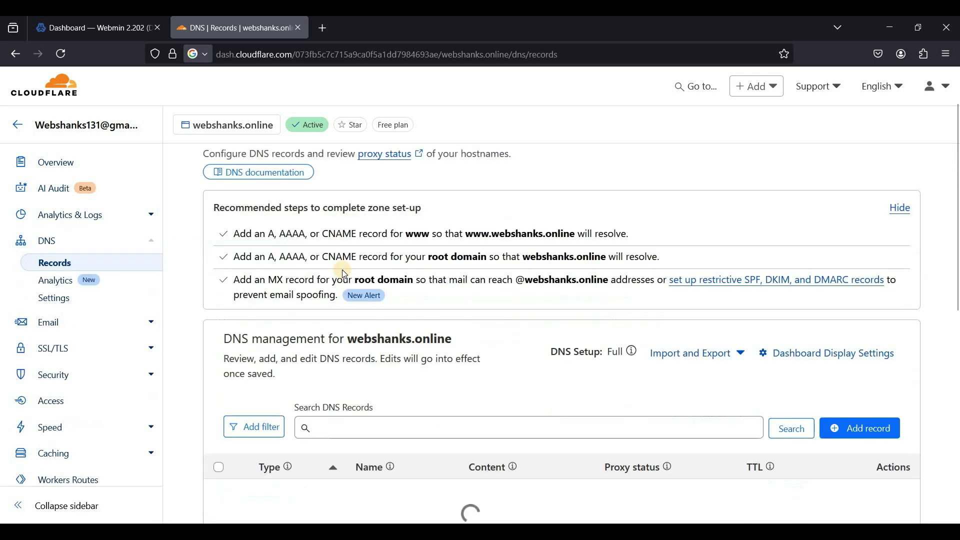
pyautogui.scroll(-4, 344, 274)
pyautogui.scroll(2, 257, 395)
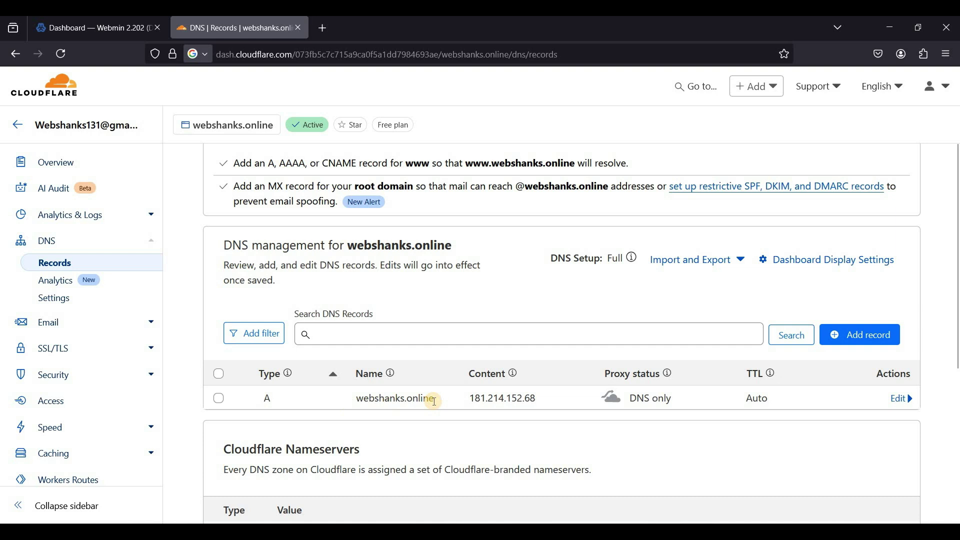
pyautogui.tripleClick(434, 401)
pyautogui.click(473, 400)
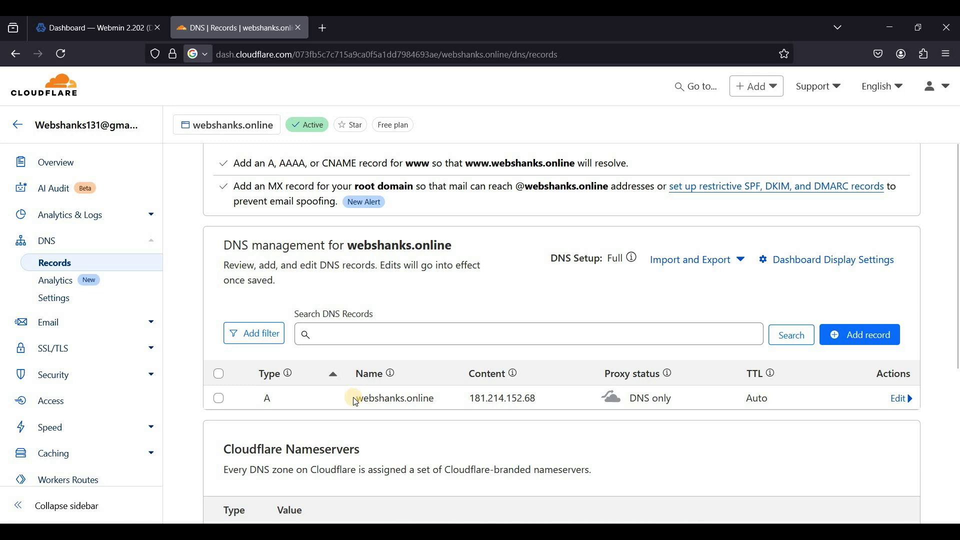
# Fill in a new Virtualmin virtual server with domain webshanks.online and an administration password
pyautogui.click(97, 28)
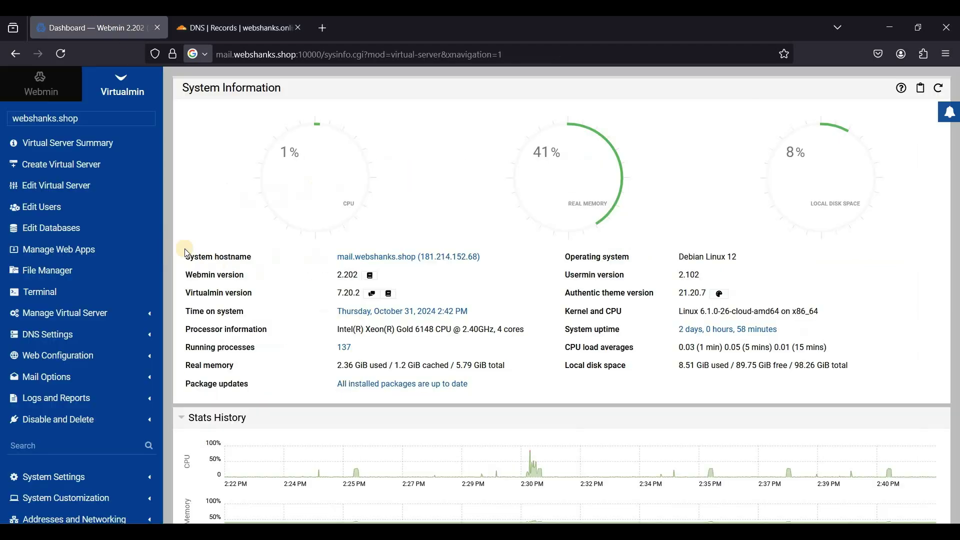
pyautogui.click(67, 170)
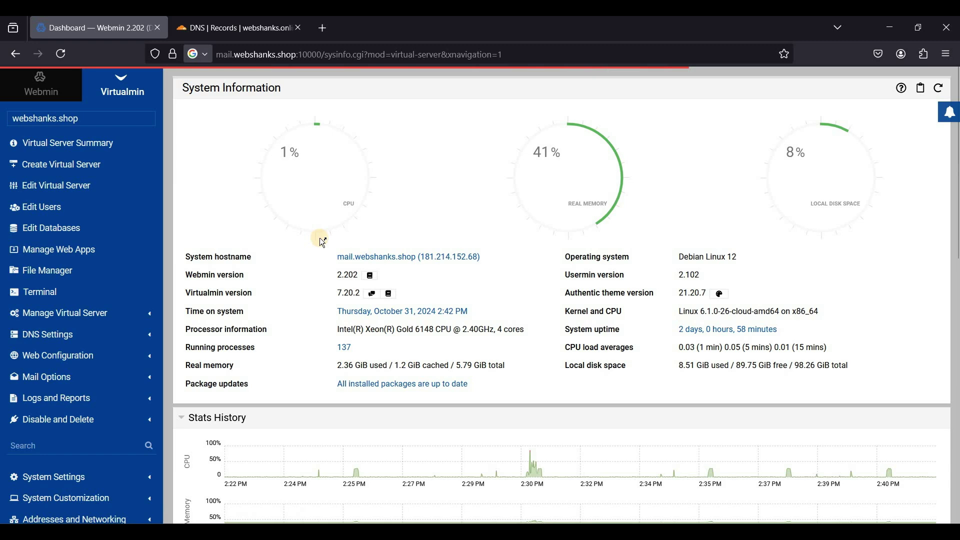
pyautogui.click(239, 184)
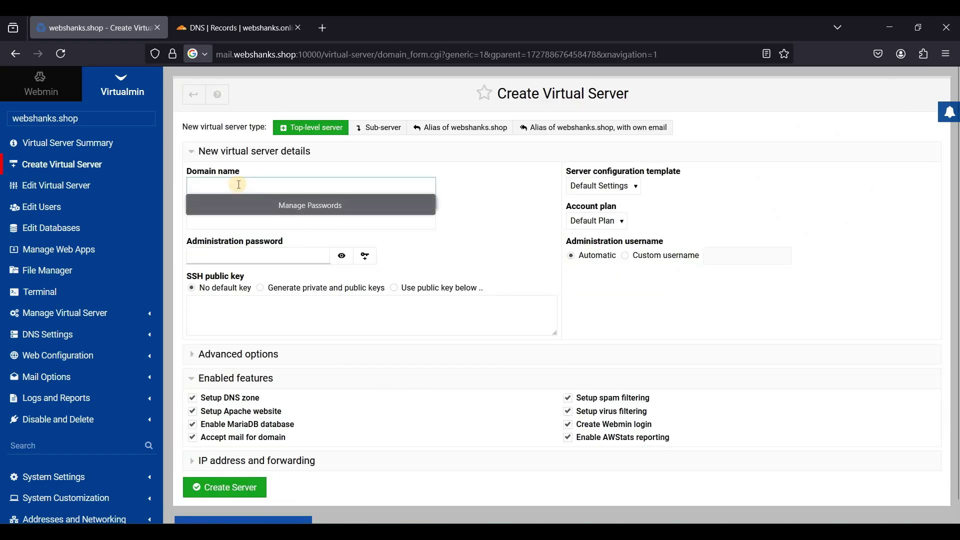
pyautogui.write('websha')
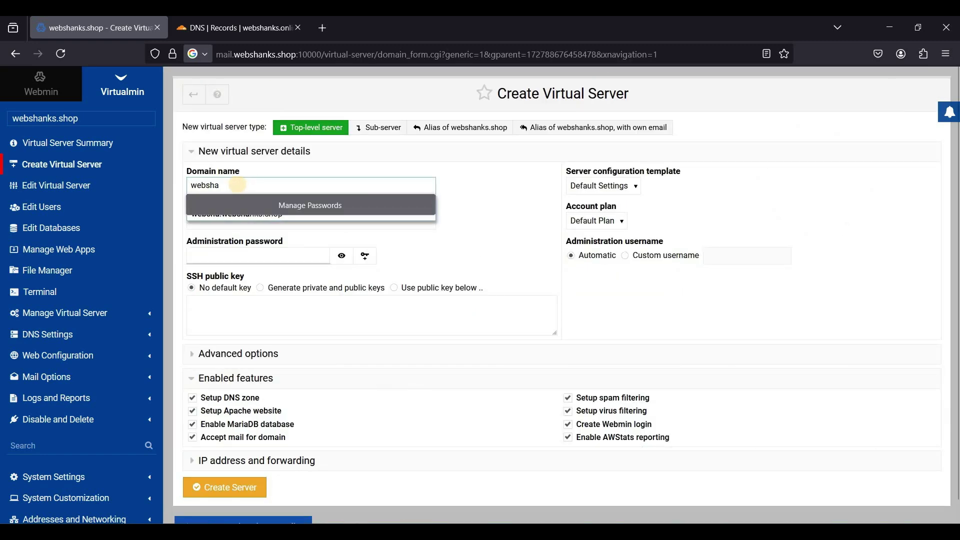
pyautogui.write('nks.onli')
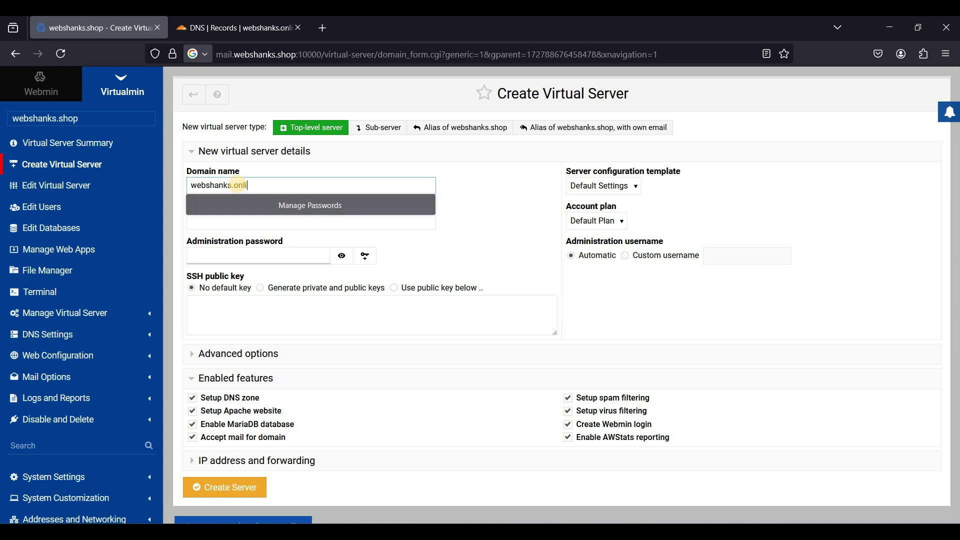
pyautogui.write('ne')
pyautogui.click(246, 256)
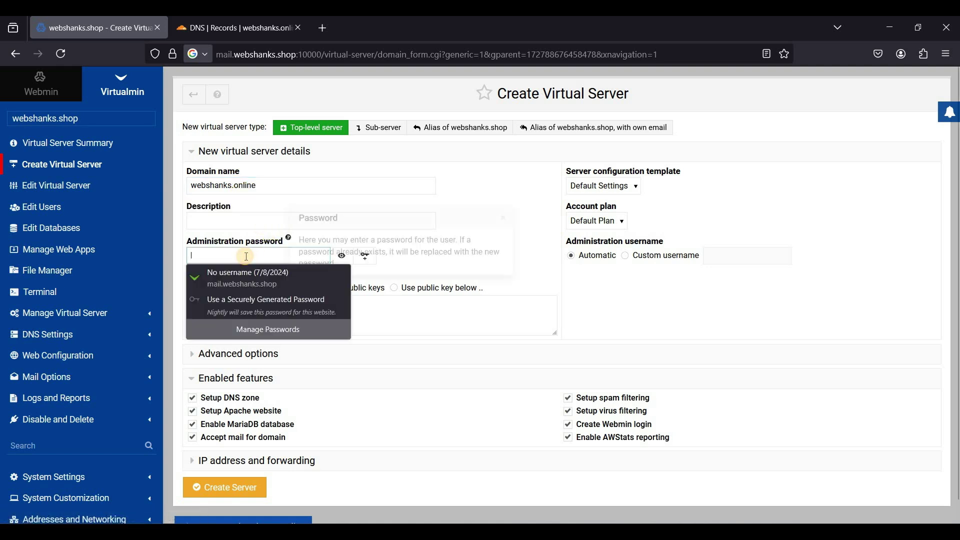
pyautogui.write('••')
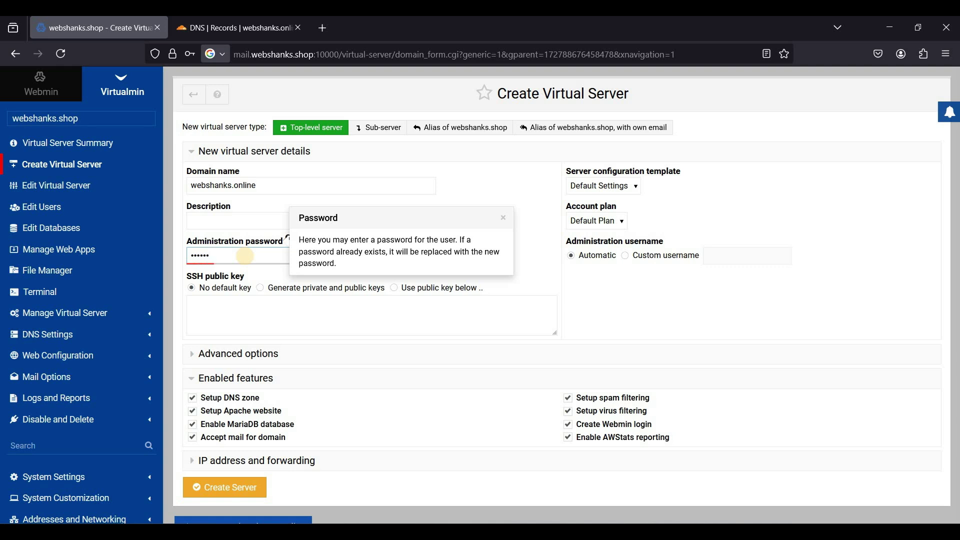
pyautogui.write('•••')
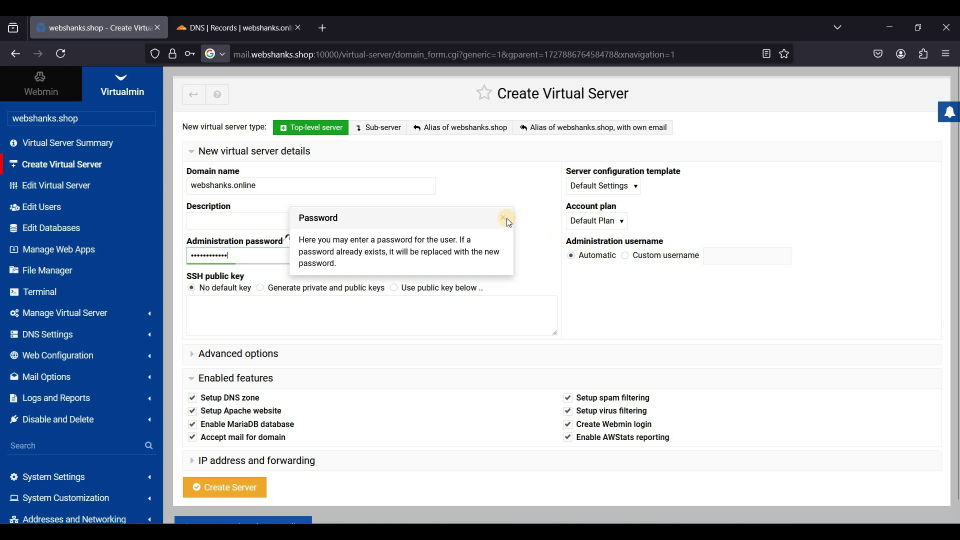
pyautogui.click(502, 225)
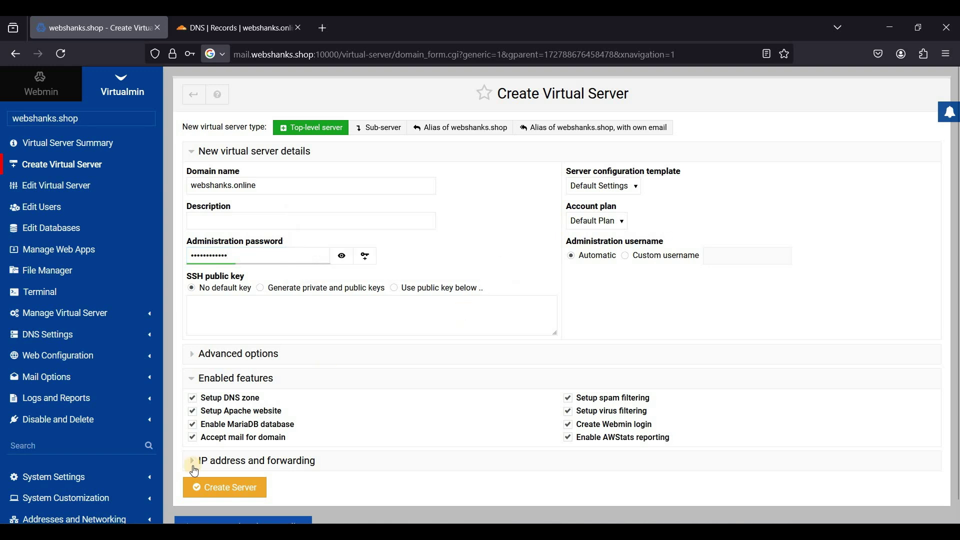
# Create the webshanks.online server, decline saving the browser password, and go back to Cloudflare
pyautogui.click(219, 493)
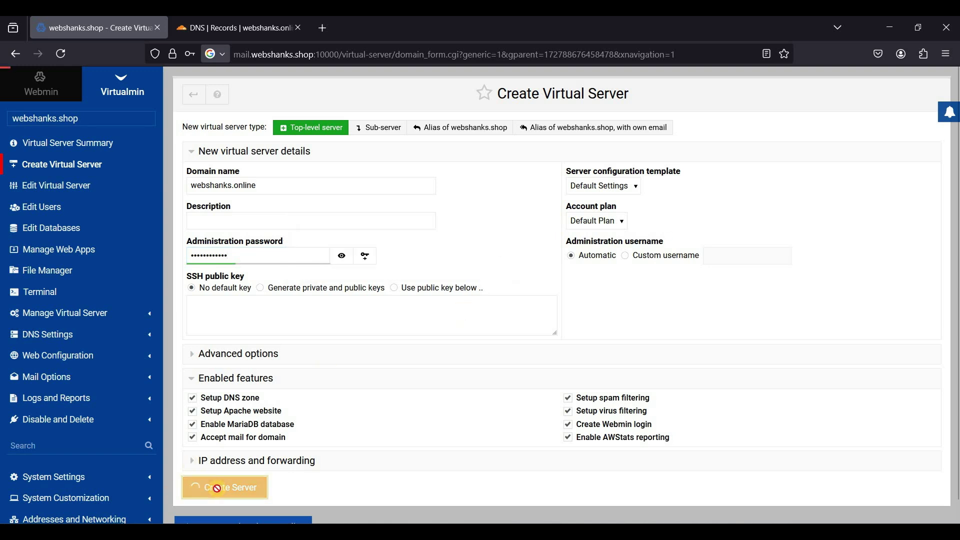
pyautogui.click(373, 204)
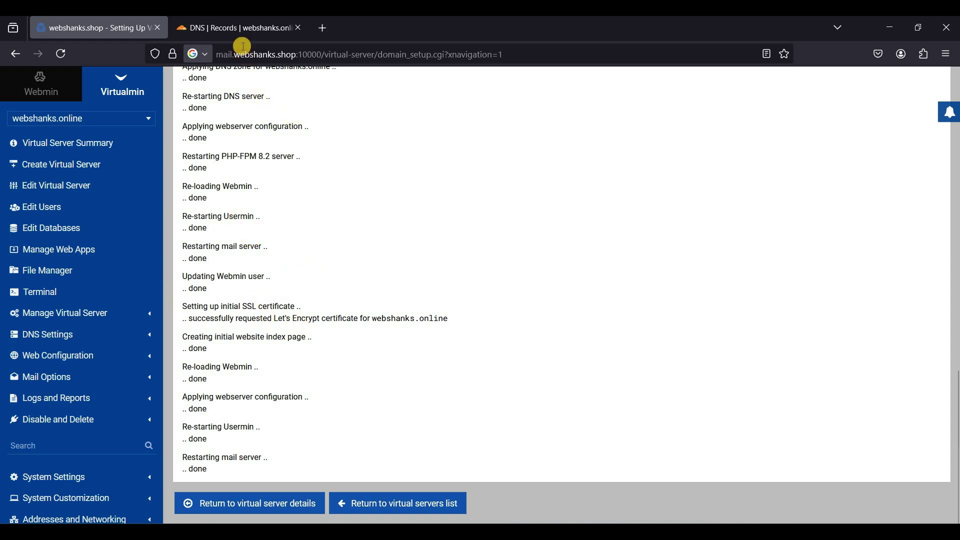
pyautogui.click(241, 34)
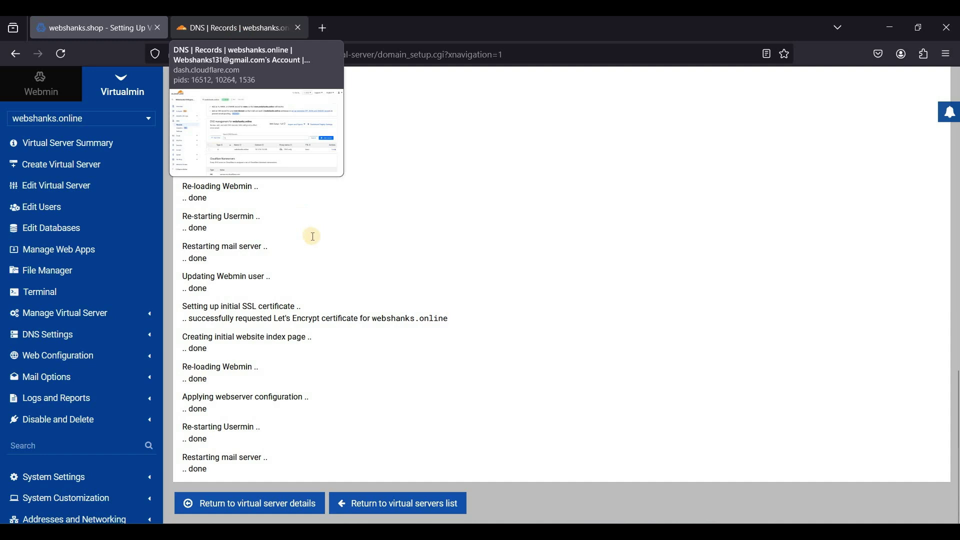
pyautogui.scroll(-1, 374, 325)
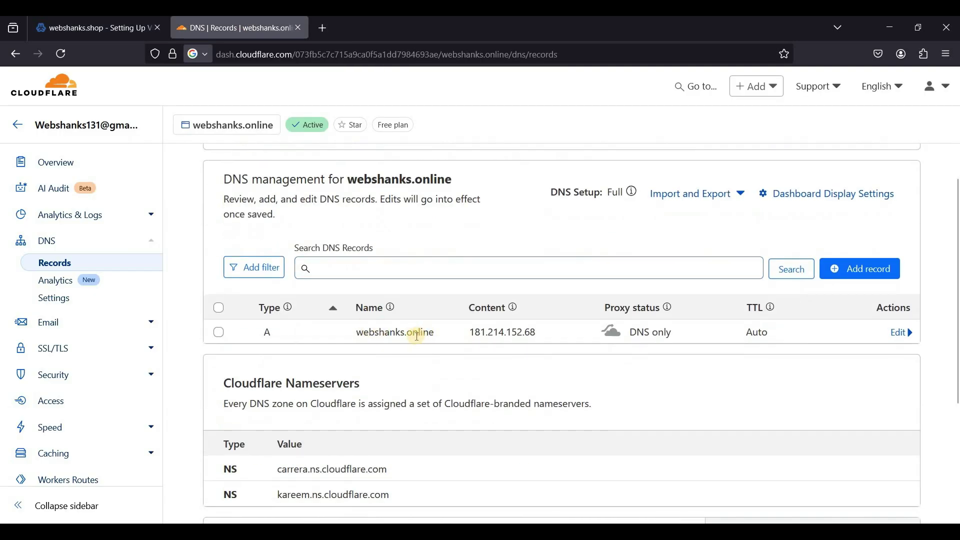
pyautogui.scroll(1, 525, 333)
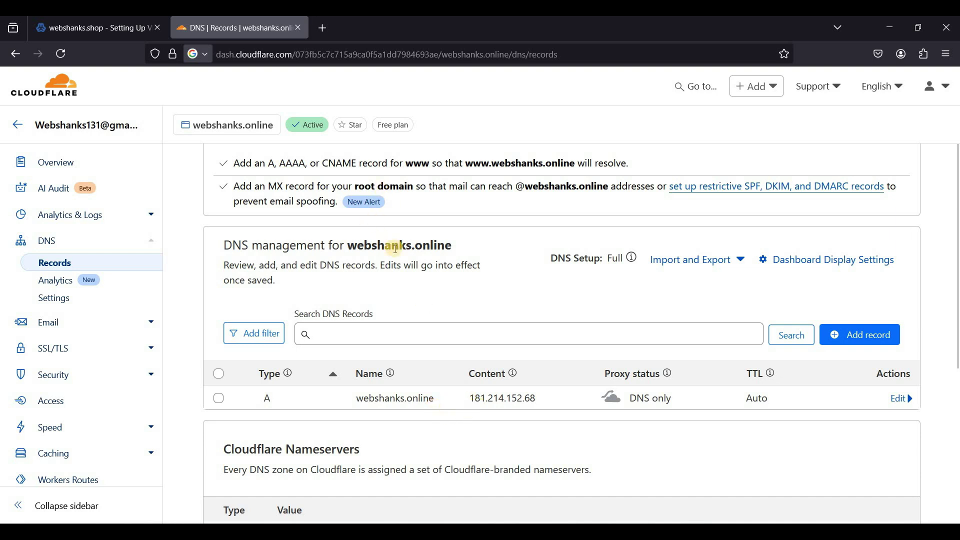
# Load the webshanks.com DNS record guide in a new tab, then return to Cloudflare
pyautogui.click(325, 30)
pyautogui.rightClick(331, 55)
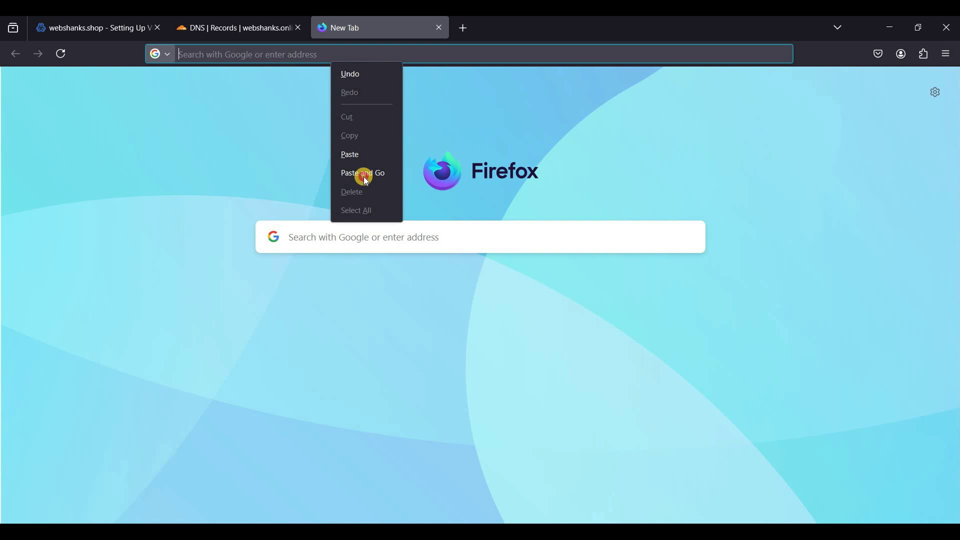
pyautogui.click(364, 175)
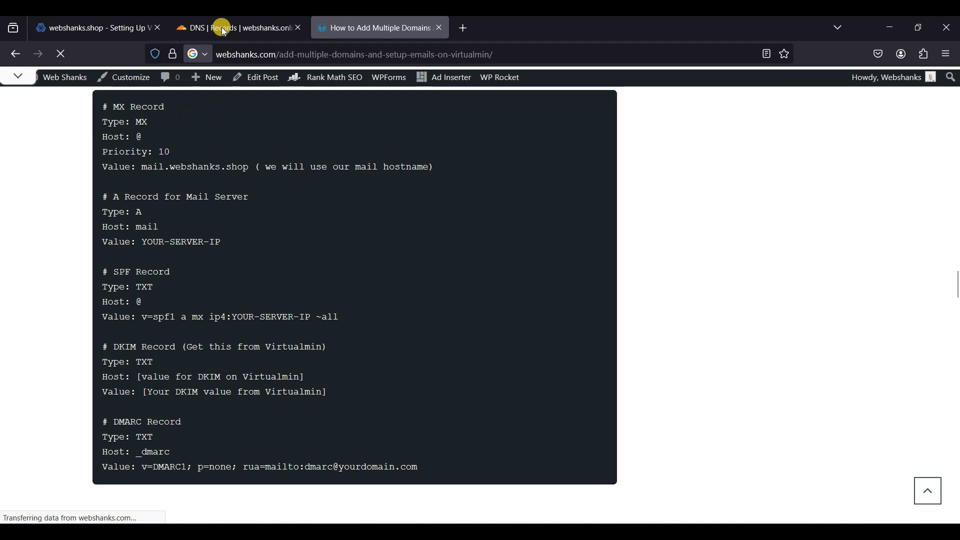
pyautogui.click(223, 30)
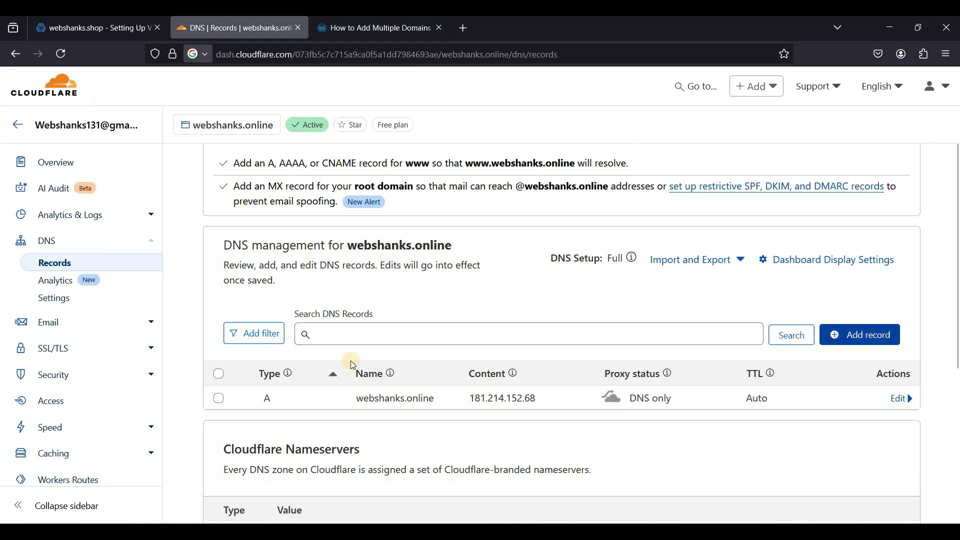
# Add an MX record @ pointing to mail.webshanks.shop with priority 10
pyautogui.click(220, 430)
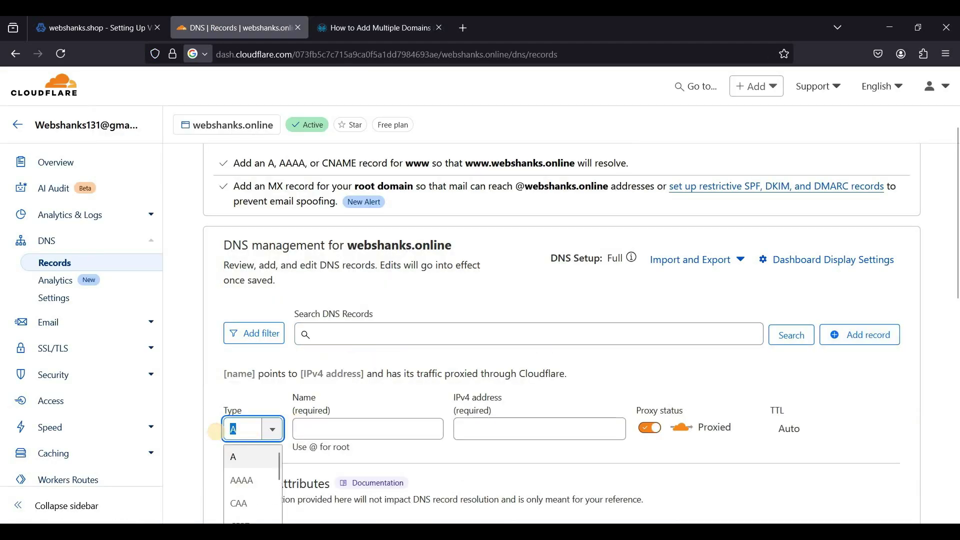
pyautogui.write('mx')
pyautogui.press('Return')
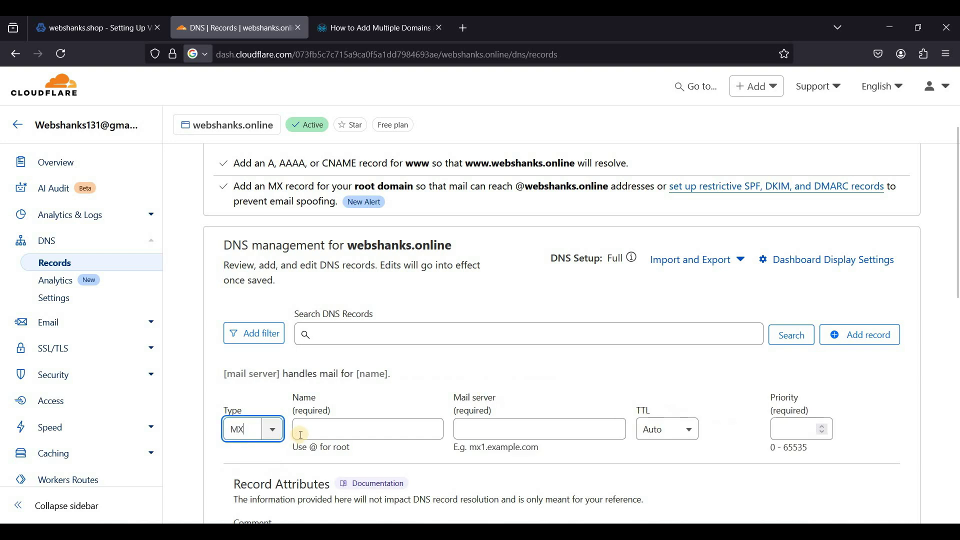
pyautogui.click(301, 434)
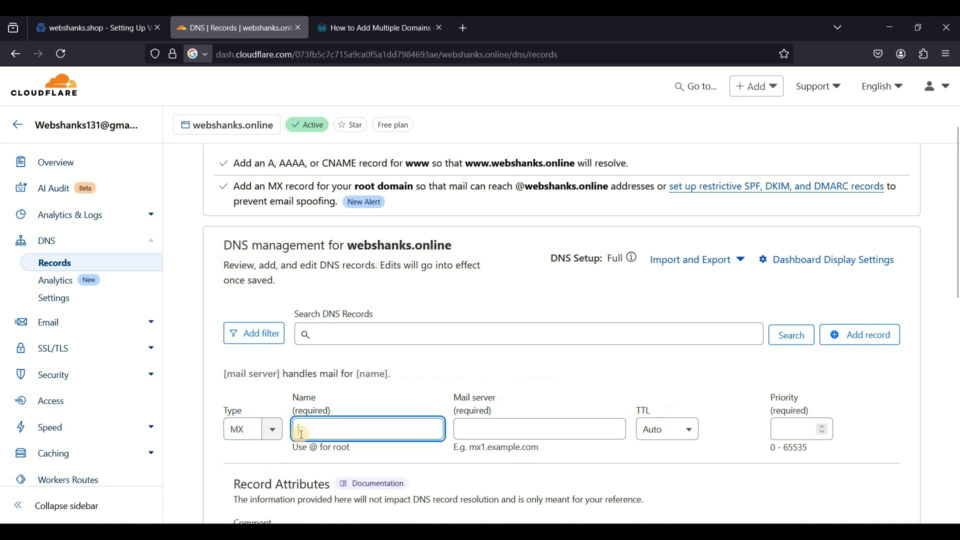
pyautogui.write('@')
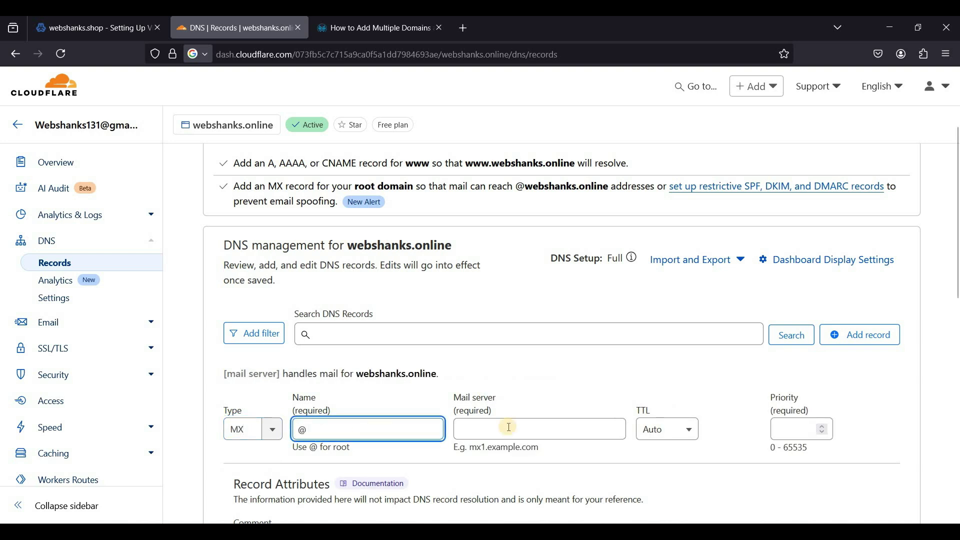
pyautogui.click(508, 428)
pyautogui.scroll(-1, 343, 247)
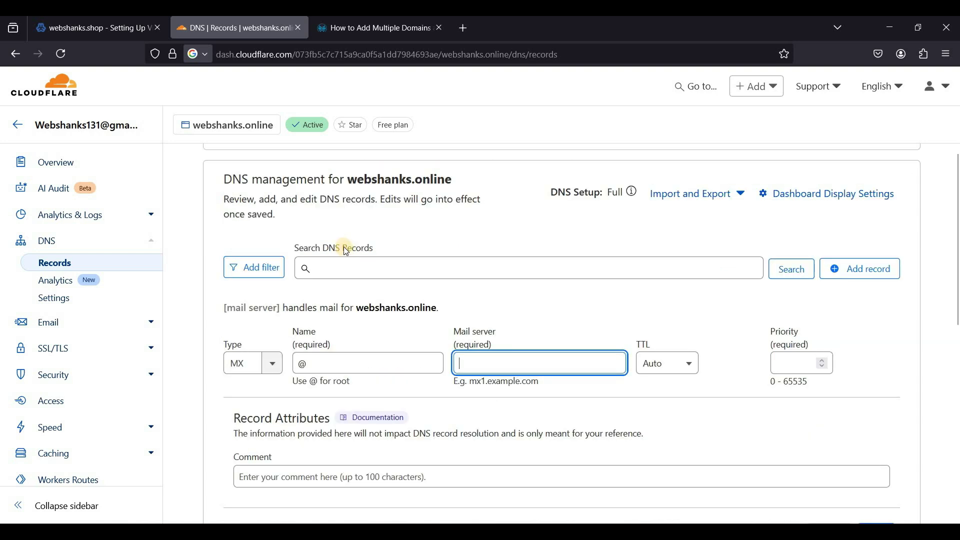
pyautogui.click(89, 27)
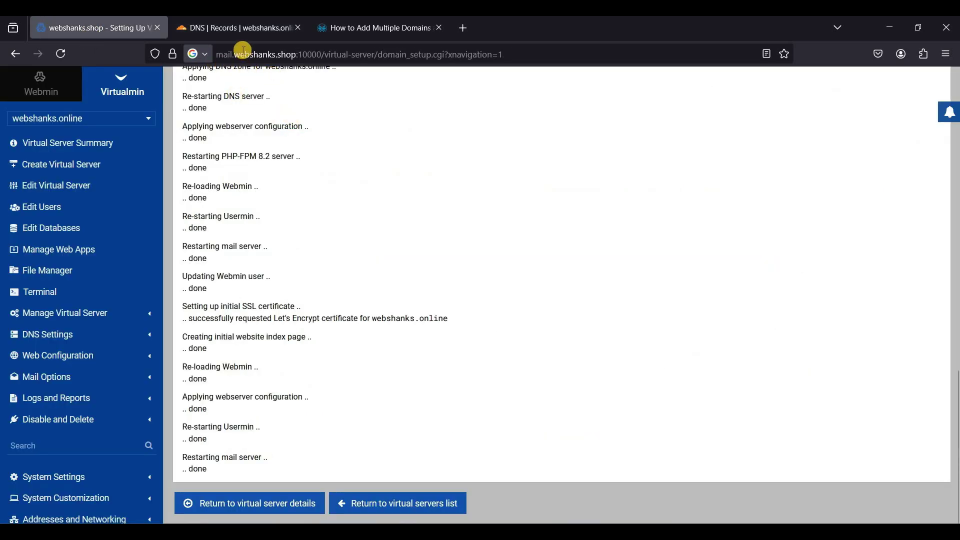
pyautogui.click(238, 30)
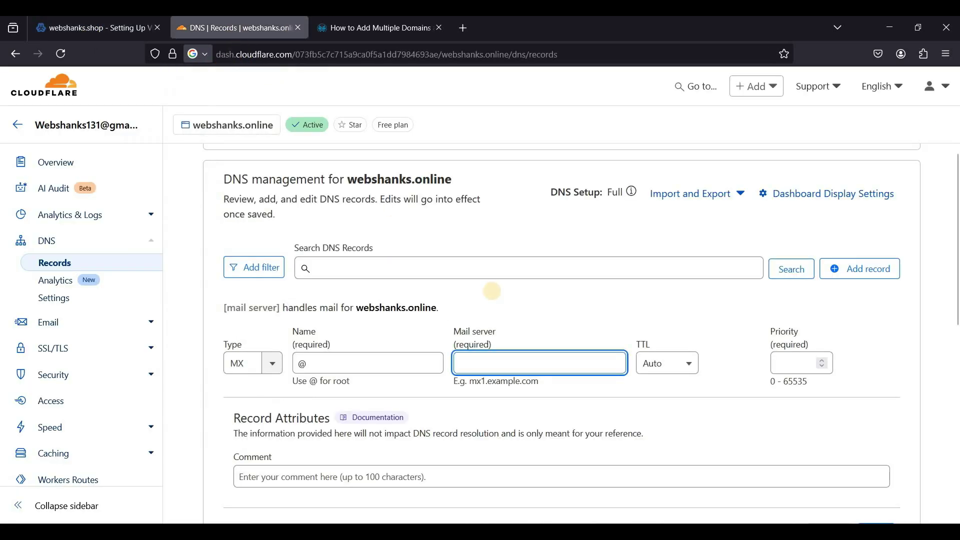
pyautogui.write('mail.websh')
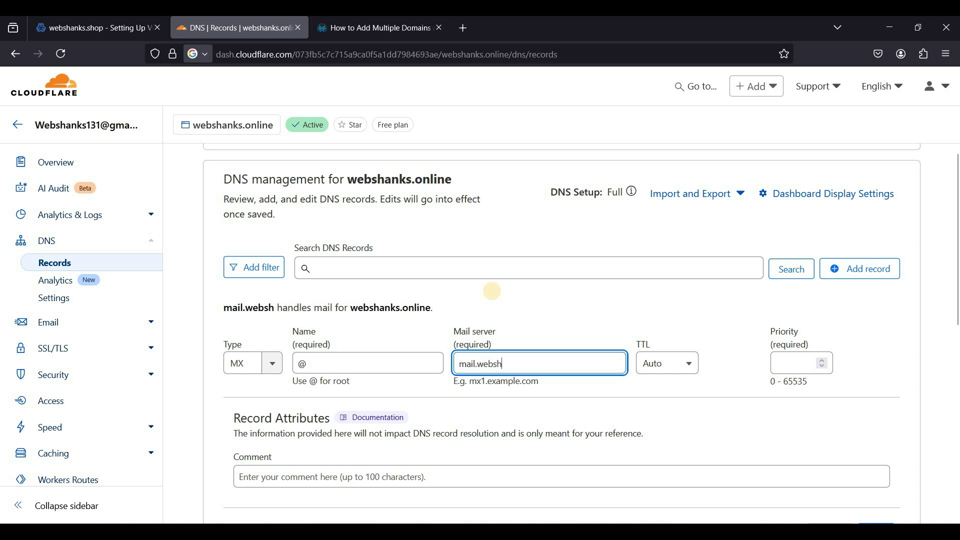
pyautogui.write('anks.shop')
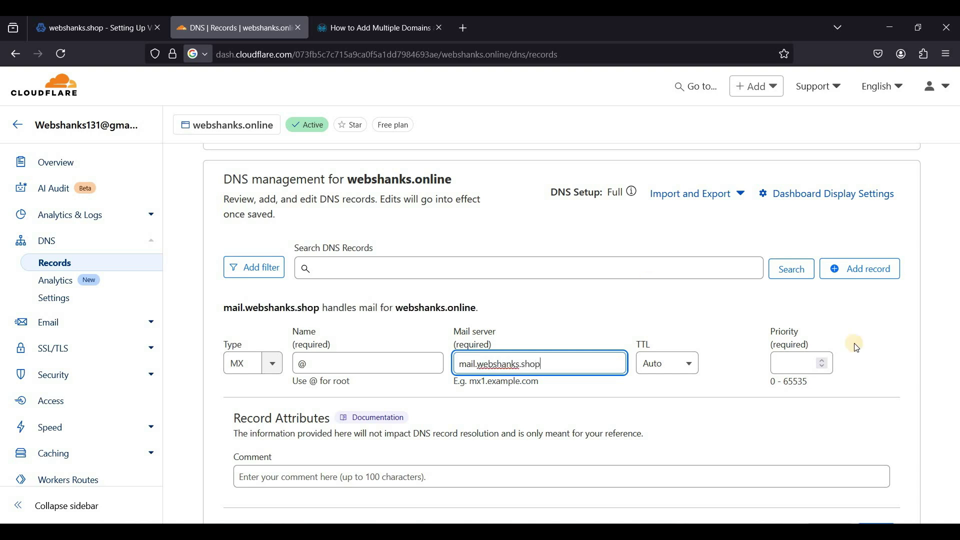
pyautogui.click(810, 365)
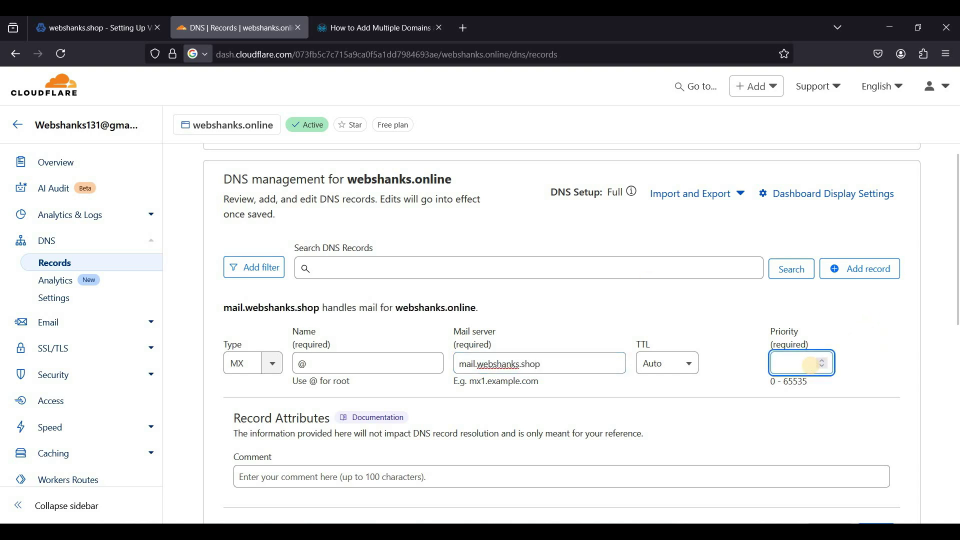
pyautogui.write('10')
pyautogui.scroll(-4, 664, 372)
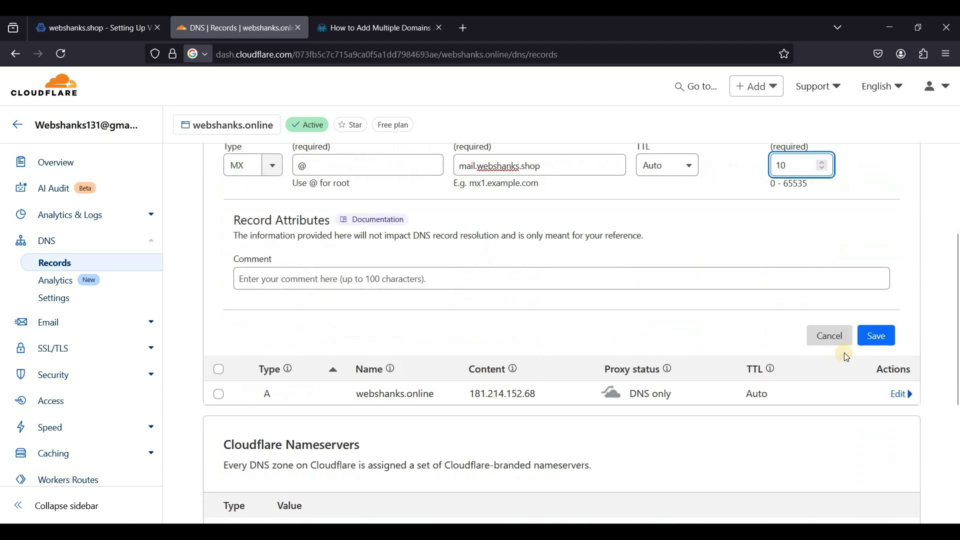
pyautogui.click(872, 344)
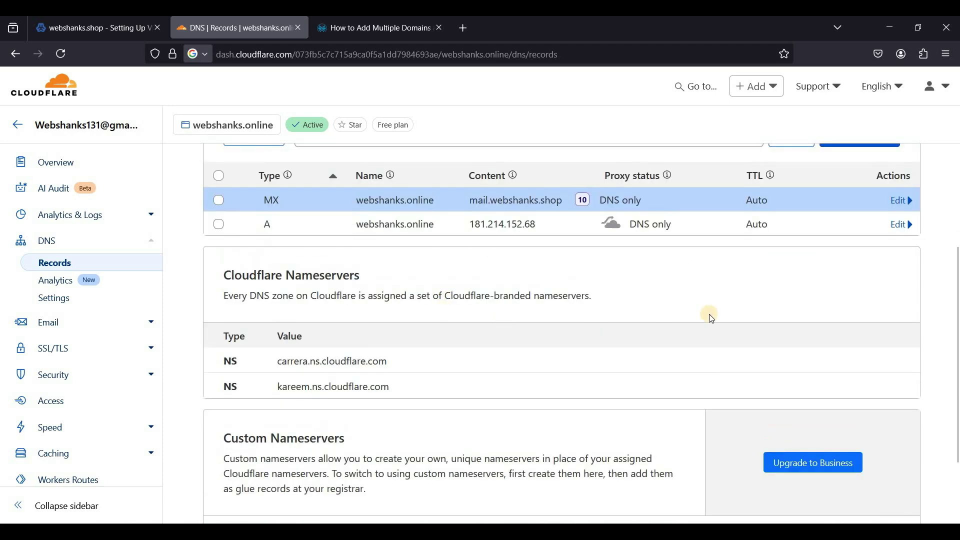
# Start a new TXT record named _dmarc
pyautogui.scroll(1, 707, 315)
pyautogui.click(856, 205)
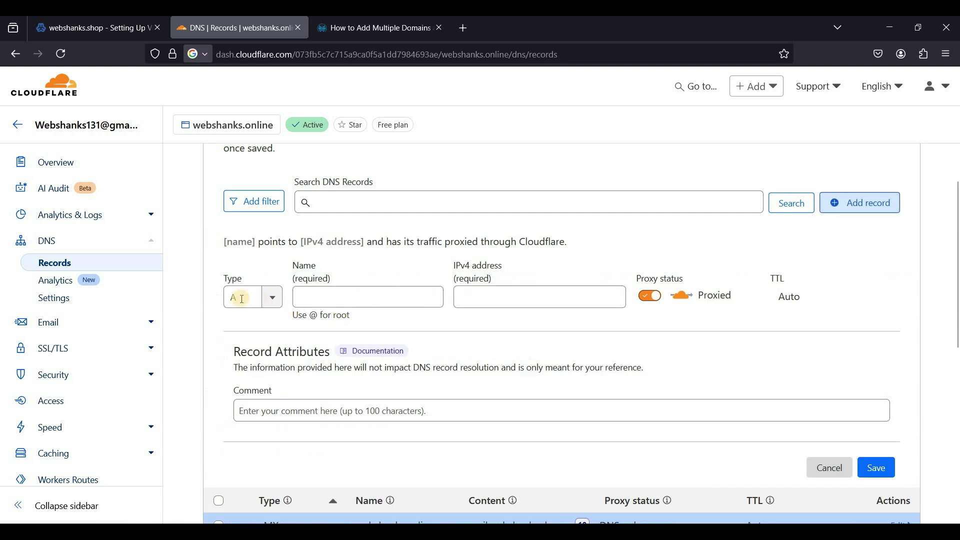
pyautogui.click(199, 298)
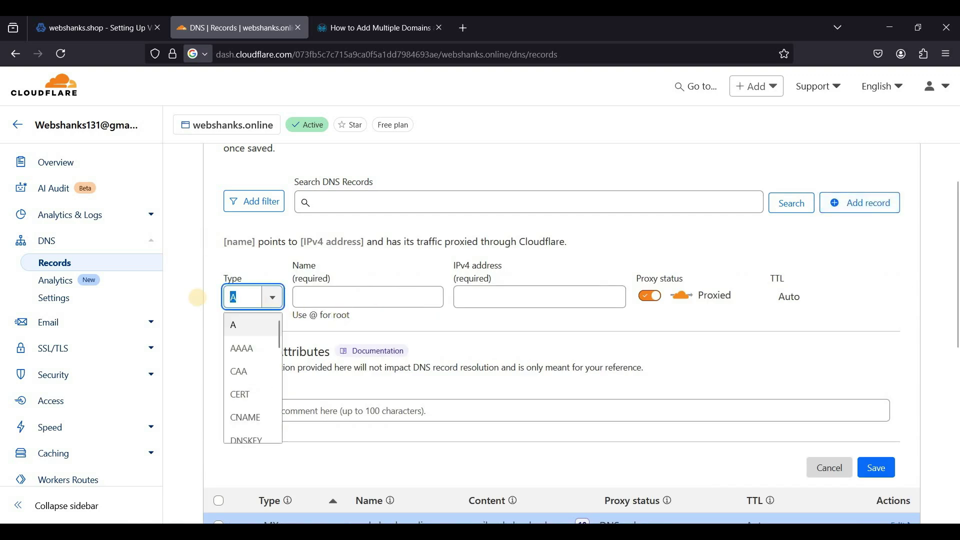
pyautogui.write('txt')
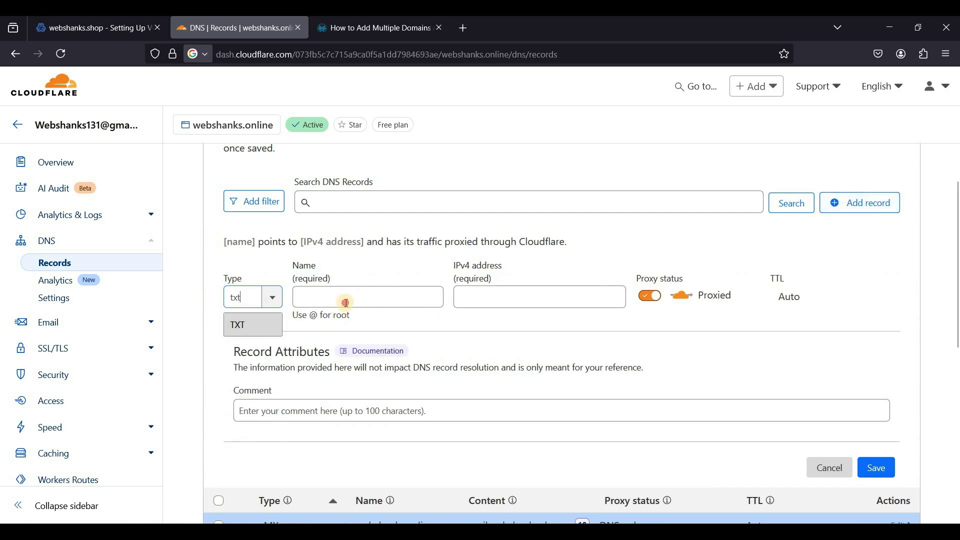
pyautogui.press('Return')
pyautogui.click(346, 303)
pyautogui.write('_dmarc')
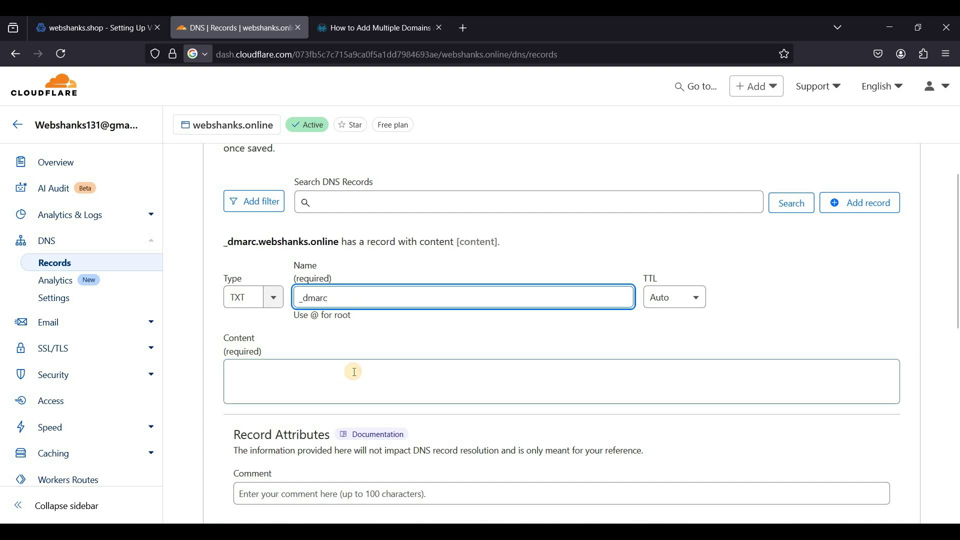
pyautogui.click(354, 371)
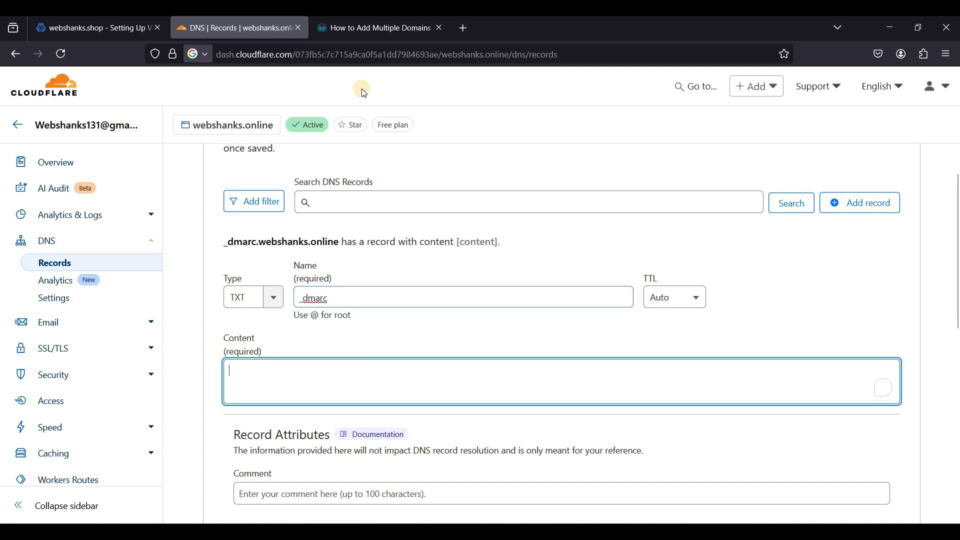
# Copy 'v=DMARC1; p=none;' from the guide into the _dmarc record and save it
pyautogui.click(365, 28)
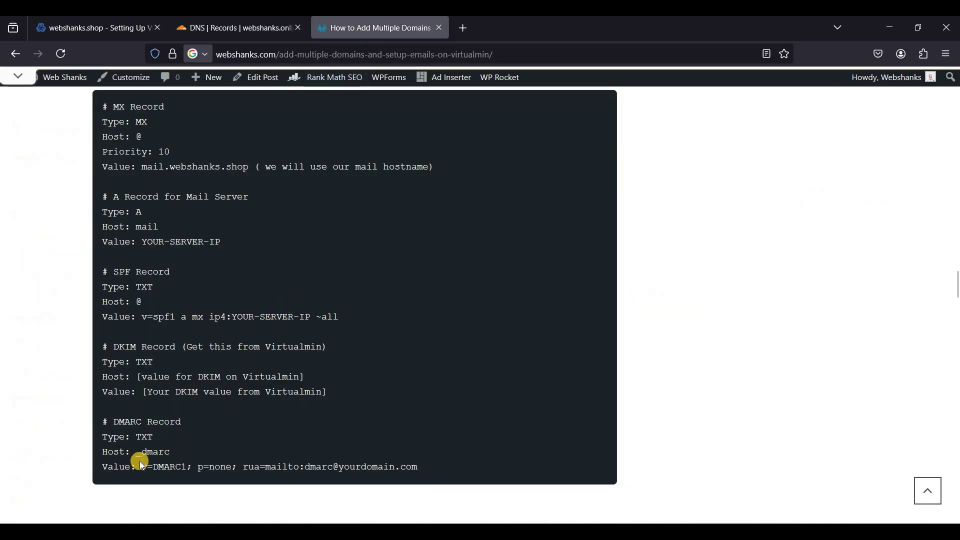
pyautogui.moveTo(142, 464); pyautogui.dragTo(150, 465)
pyautogui.moveTo(231, 465); pyautogui.dragTo(238, 465)
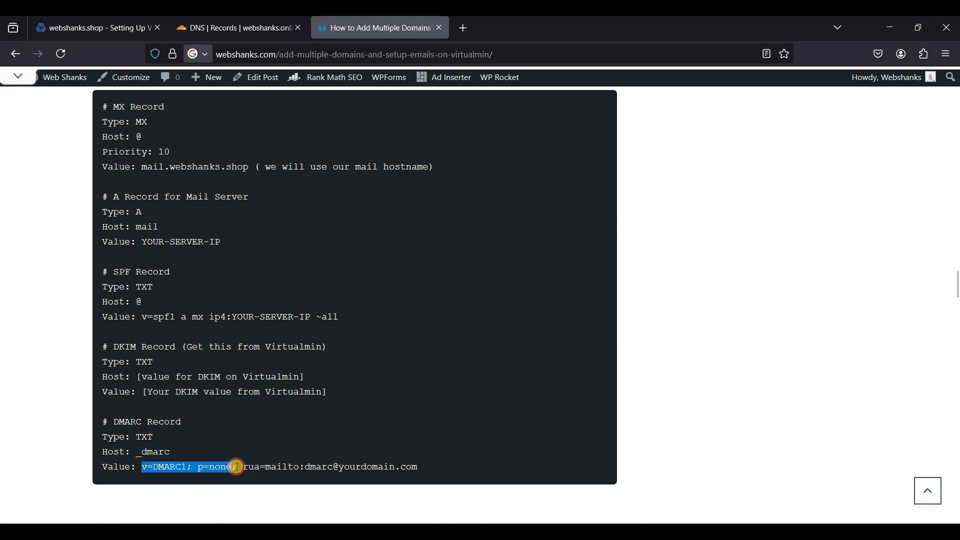
pyautogui.moveTo(304, 466); pyautogui.dragTo(304, 466)
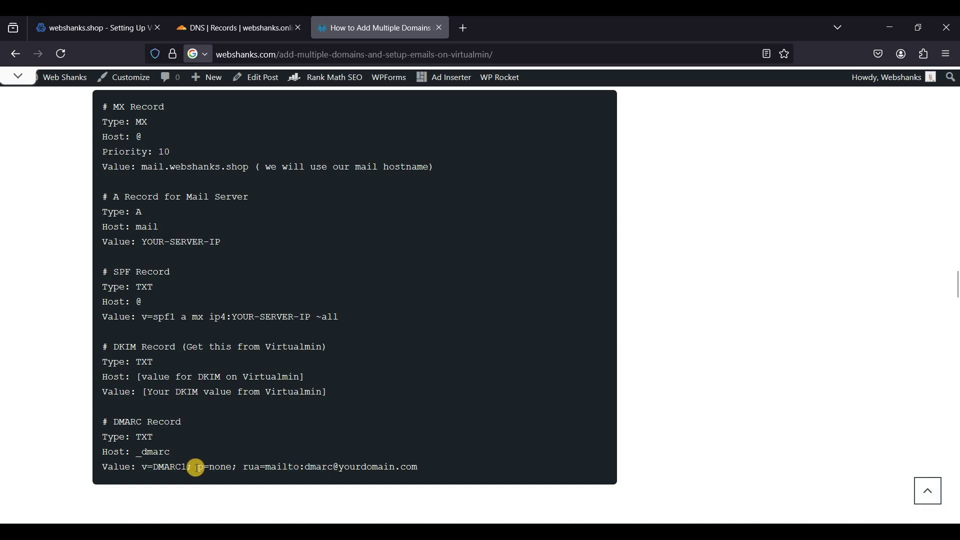
pyautogui.moveTo(143, 467); pyautogui.dragTo(239, 464)
pyautogui.hotkey('ctrl', 'c')
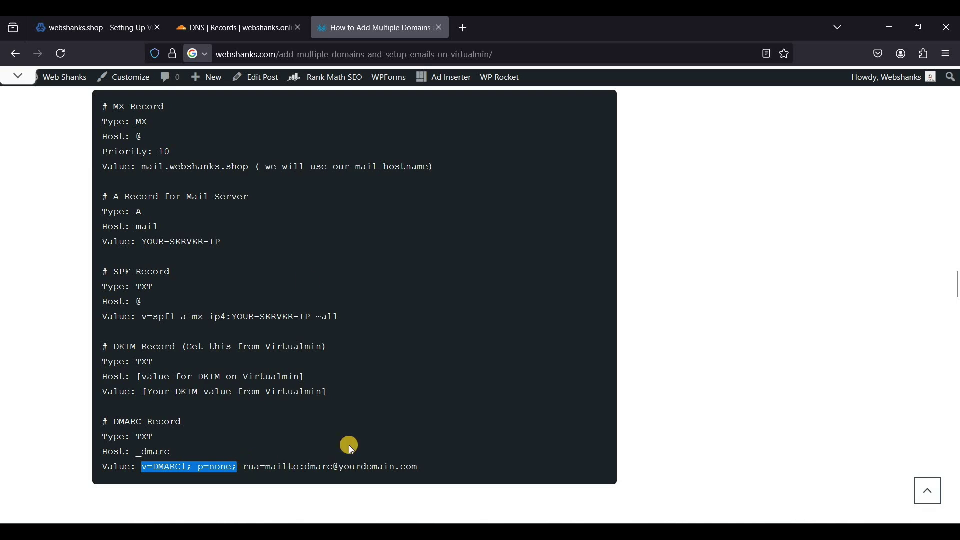
pyautogui.click(238, 31)
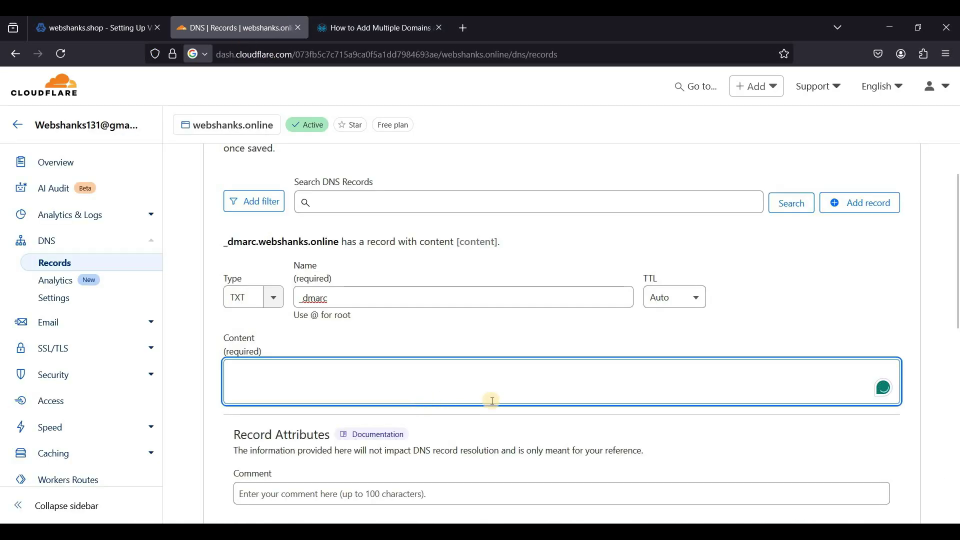
pyautogui.hotkey('ctrl', 'v')
pyautogui.scroll(-3, 651, 403)
pyautogui.click(885, 425)
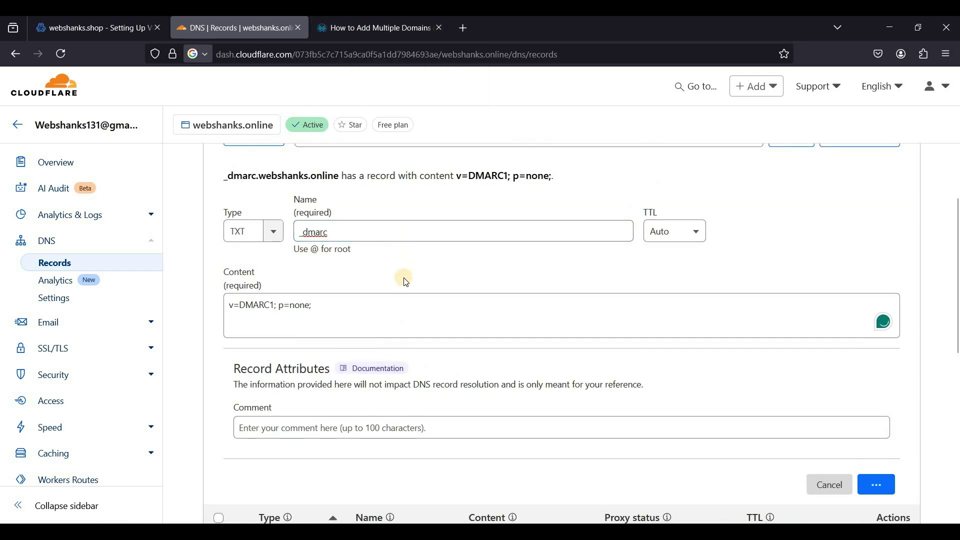
pyautogui.scroll(3, 398, 277)
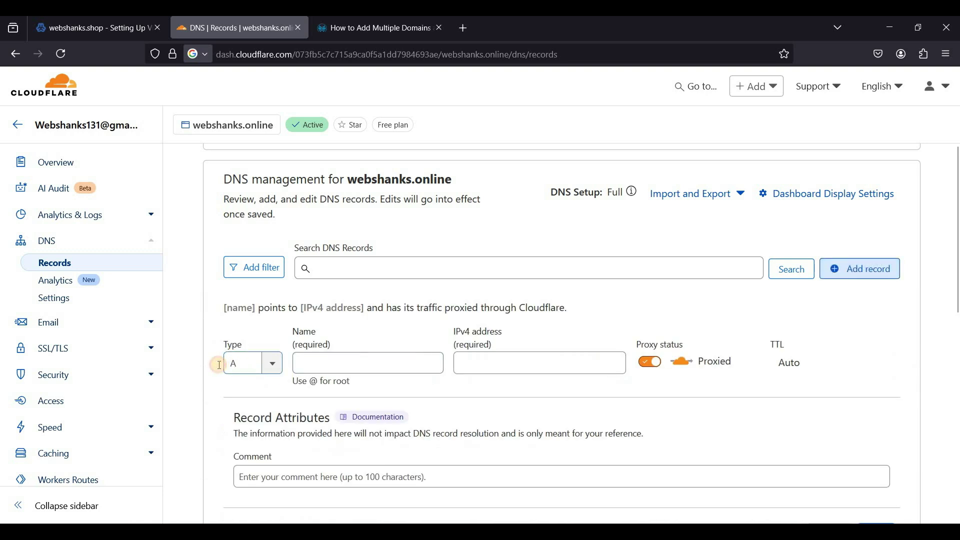
# Start a new TXT record named @ for webshanks.online
pyautogui.click(260, 370)
pyautogui.write('txt')
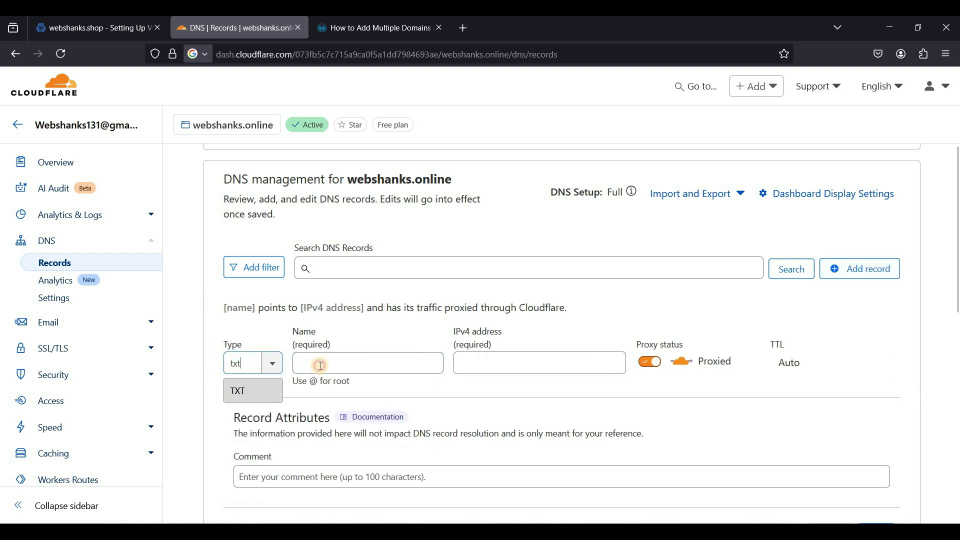
pyautogui.press('Return')
pyautogui.click(321, 366)
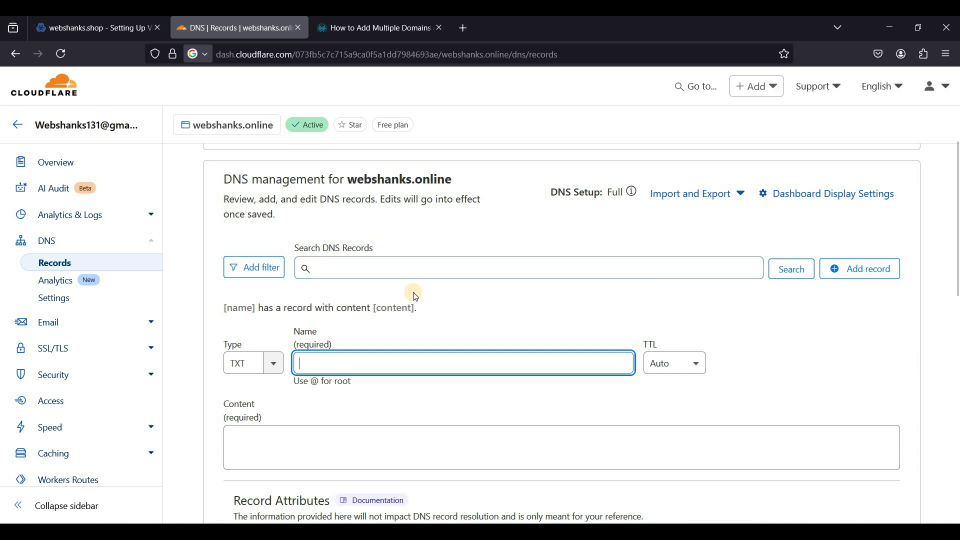
pyautogui.write('@')
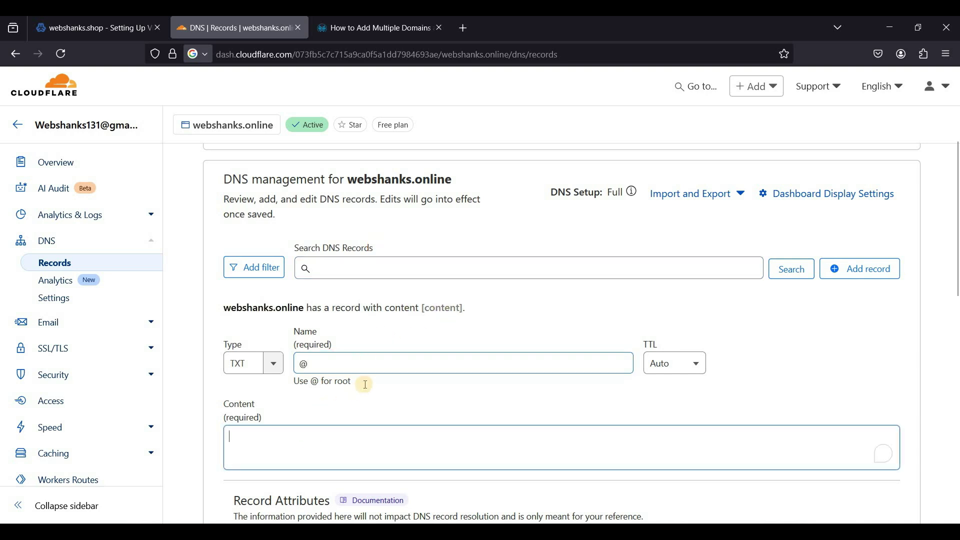
pyautogui.scroll(-2, 365, 384)
# Set its content to 'v=spf1 a mx ip4:181.214.152.68 ~all' and save it
pyautogui.click(365, 28)
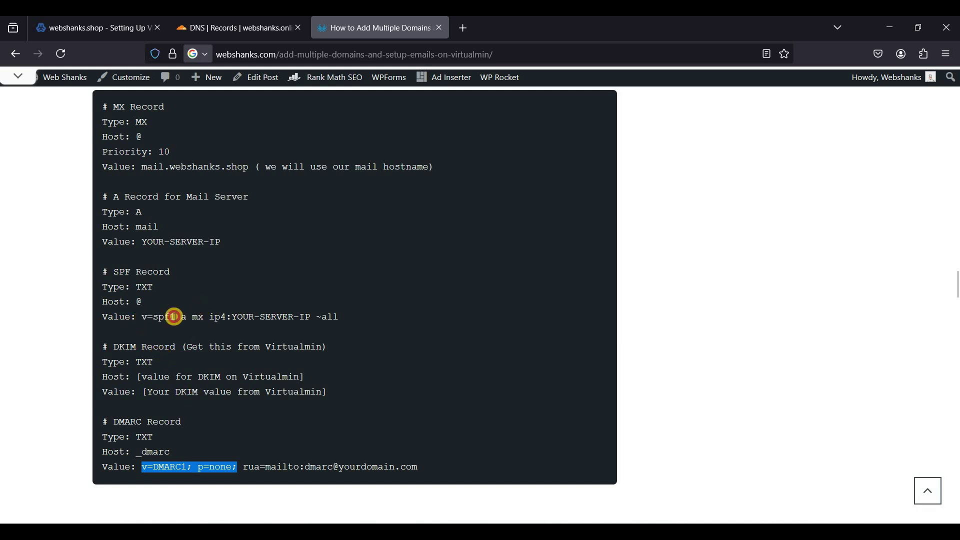
pyautogui.moveTo(174, 316); pyautogui.dragTo(204, 313)
pyautogui.hotkey('ctrl', 'c')
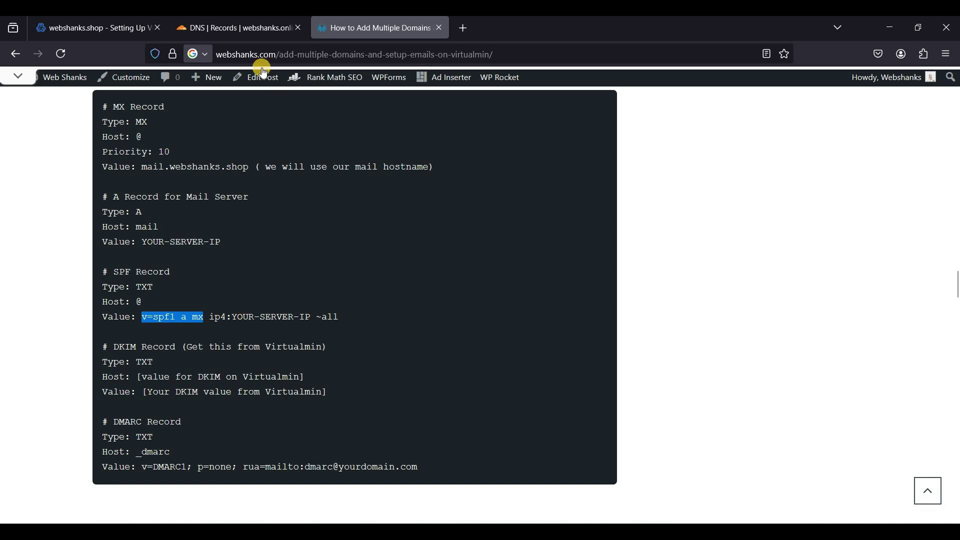
pyautogui.click(233, 27)
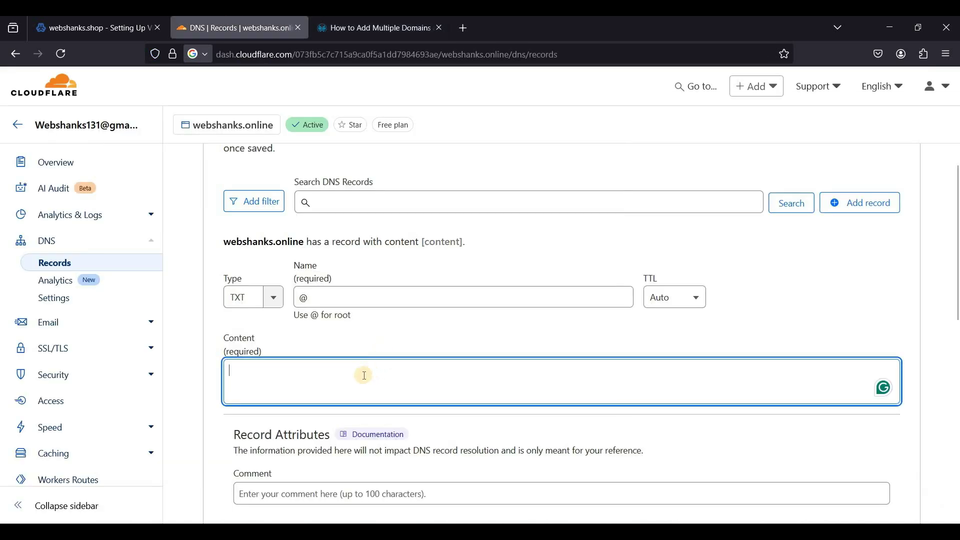
pyautogui.hotkey('ctrl', 'v')
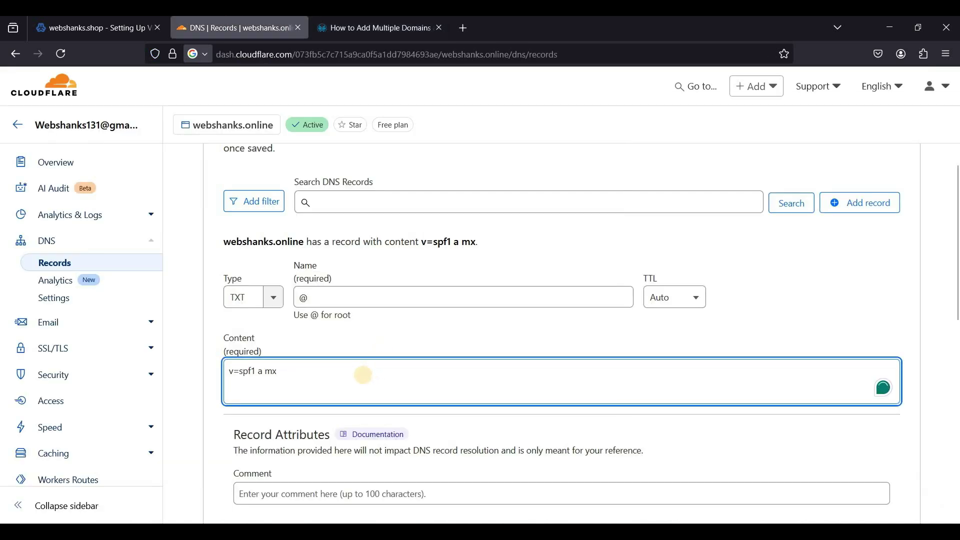
pyautogui.write('ip4')
pyautogui.scroll(1, 395, 341)
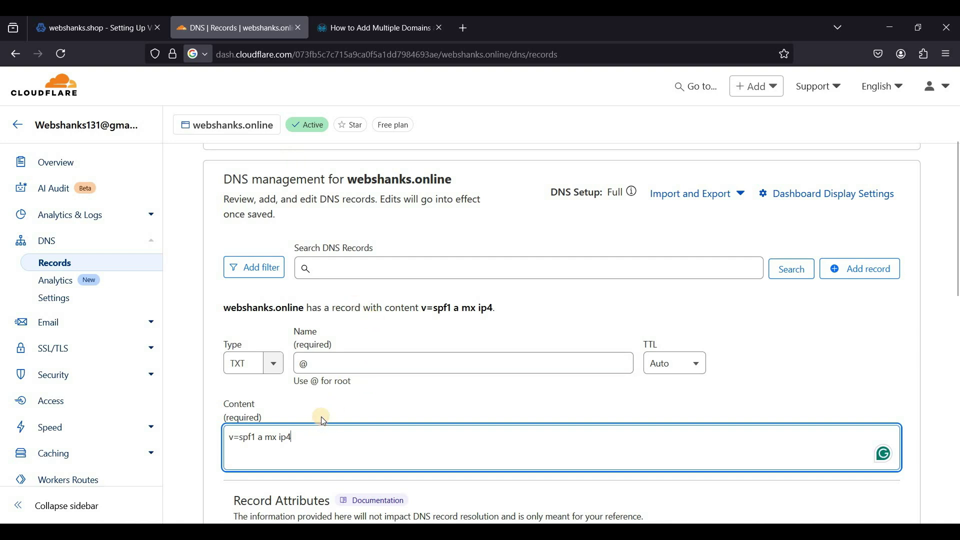
pyautogui.write('181.214.152.68')
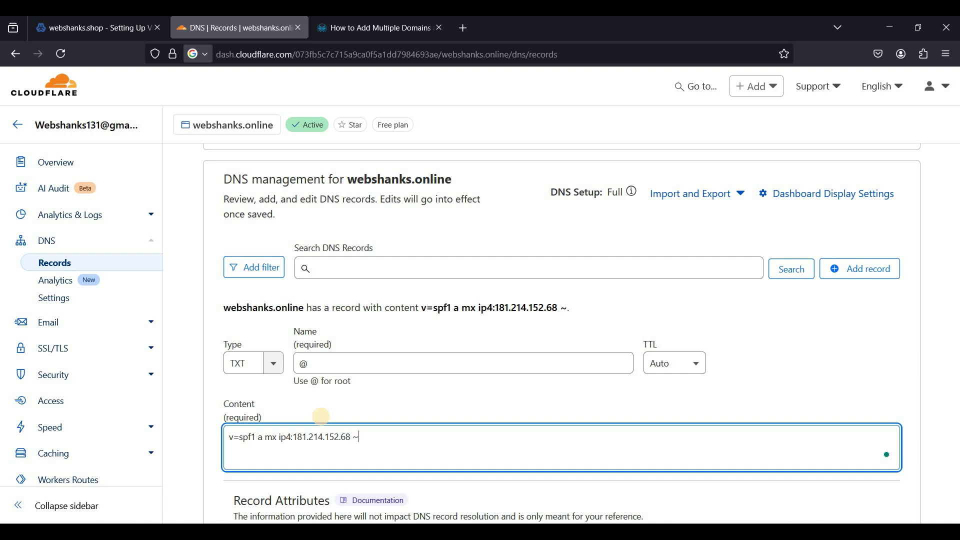
pyautogui.write('~all')
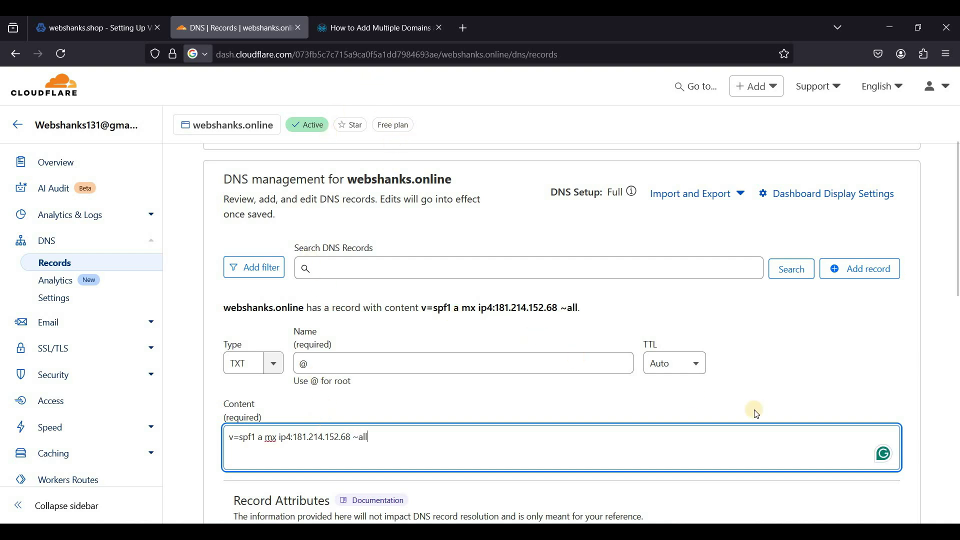
pyautogui.scroll(-3, 754, 407)
pyautogui.click(884, 493)
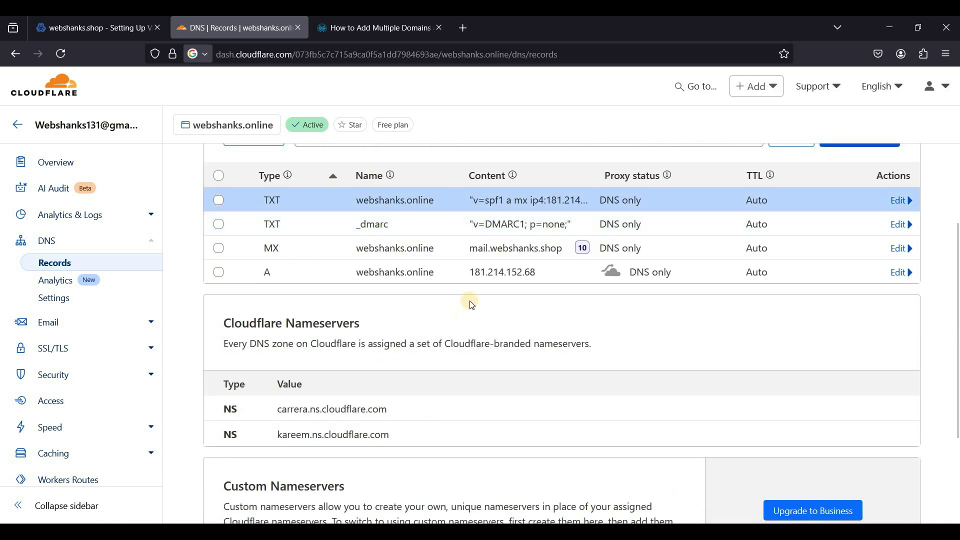
pyautogui.scroll(2, 469, 299)
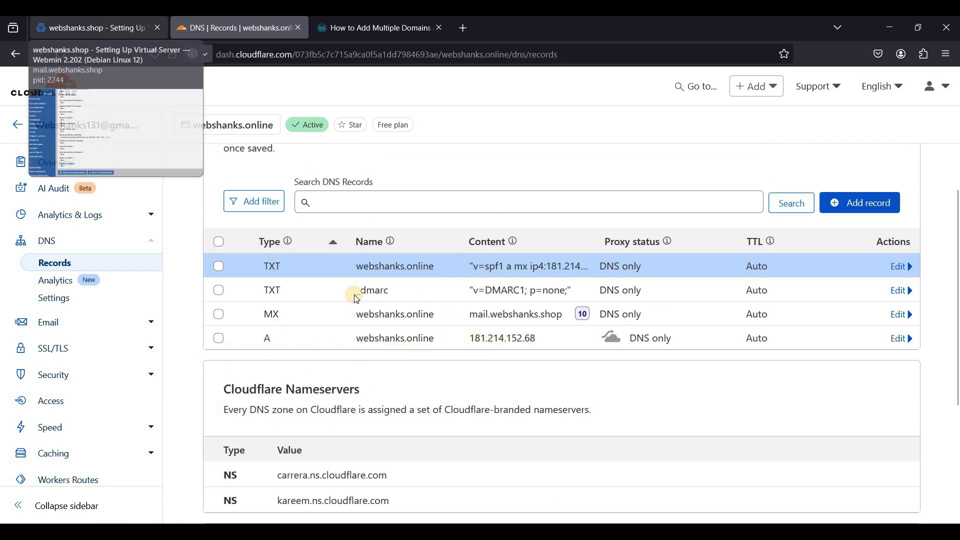
# Copy the 202409._domainkey DKIM record text from Virtualmin's DNS DKIM Record page
pyautogui.hotkey('ctrl', 'pageup')
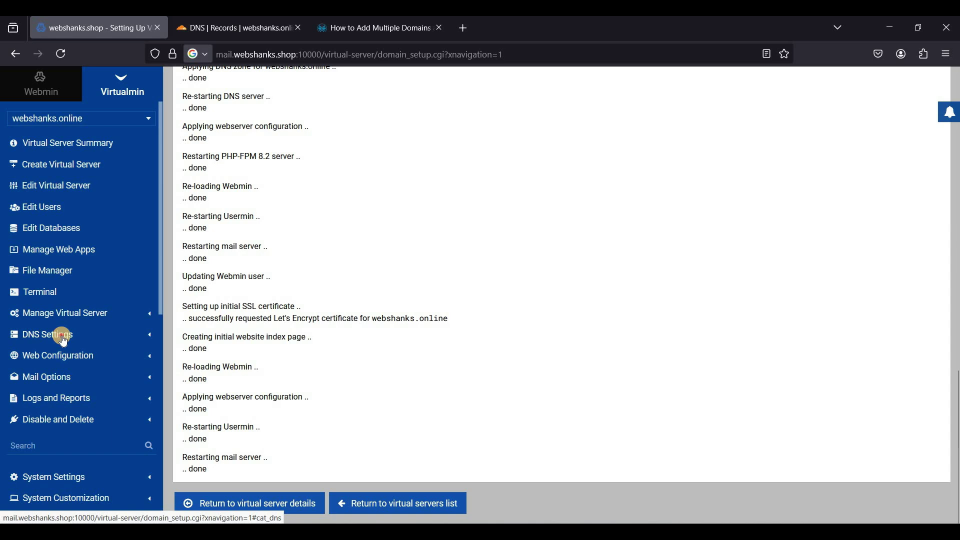
pyautogui.click(118, 343)
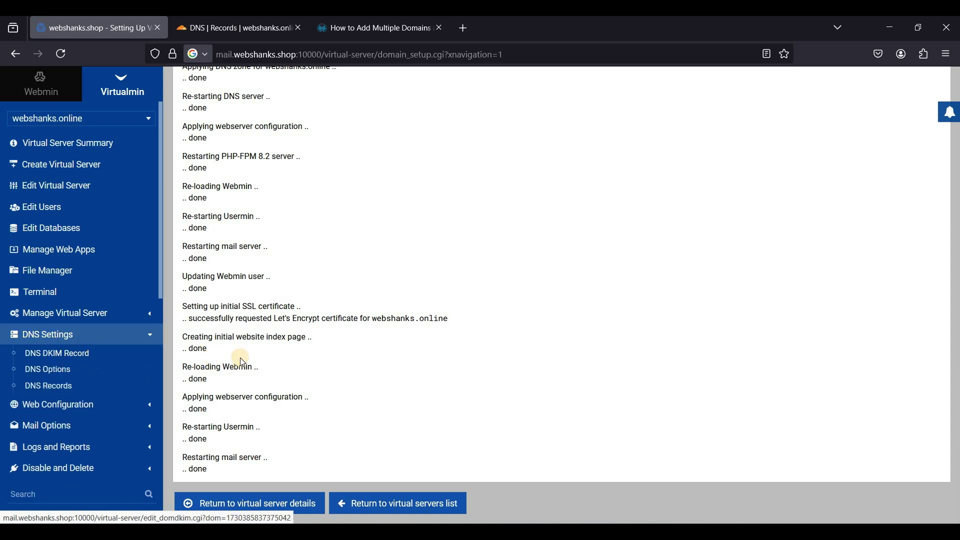
pyautogui.click(72, 354)
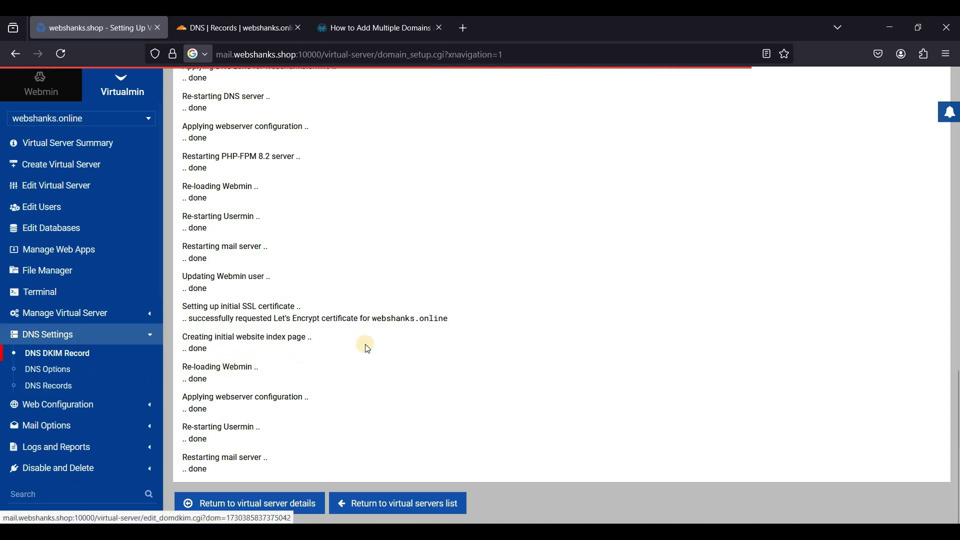
pyautogui.scroll(-3, 390, 323)
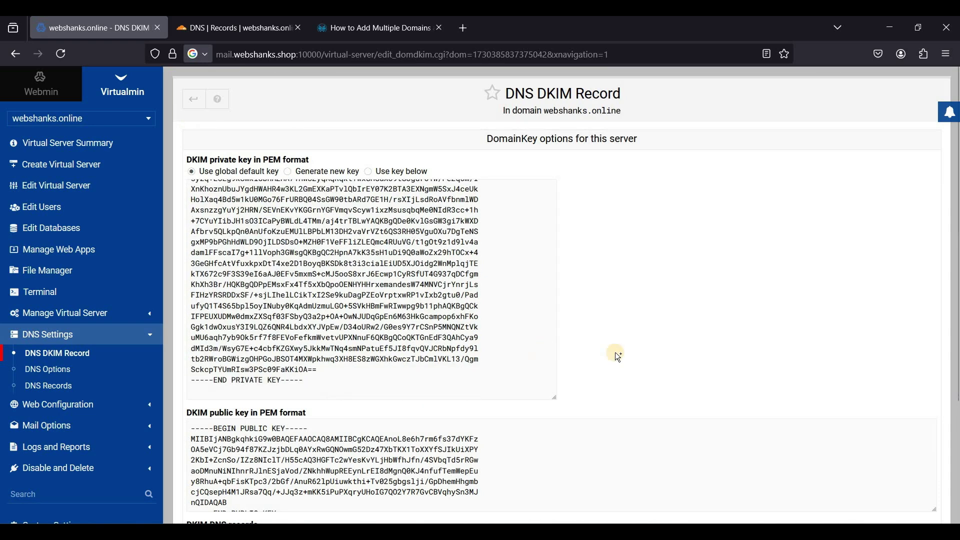
pyautogui.scroll(-3, 618, 357)
pyautogui.doubleClick(375, 390)
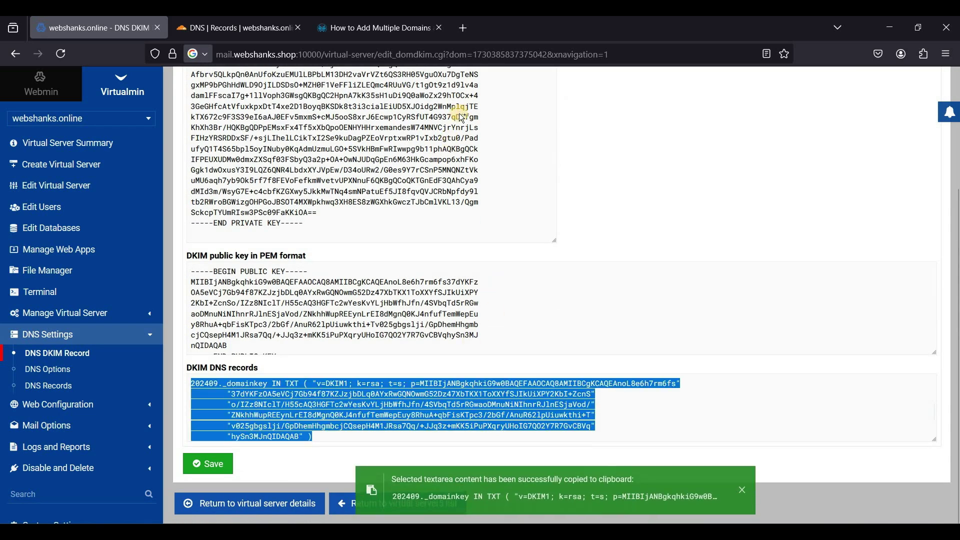
# Paste the DKIM record into Online Notepad, select 202409._domainkey, then return to Cloudflare
pyautogui.click(464, 32)
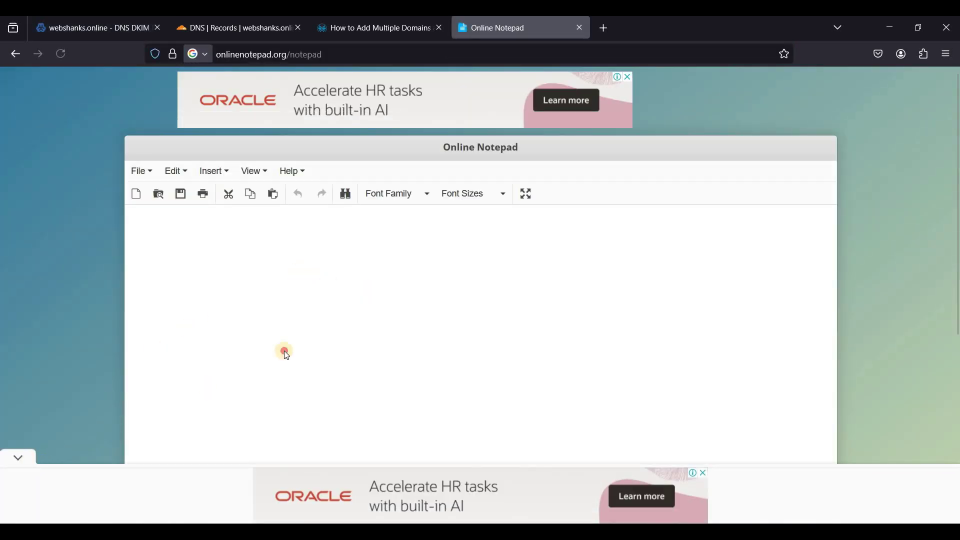
pyautogui.click(286, 354)
pyautogui.hotkey('ctrl', 'v')
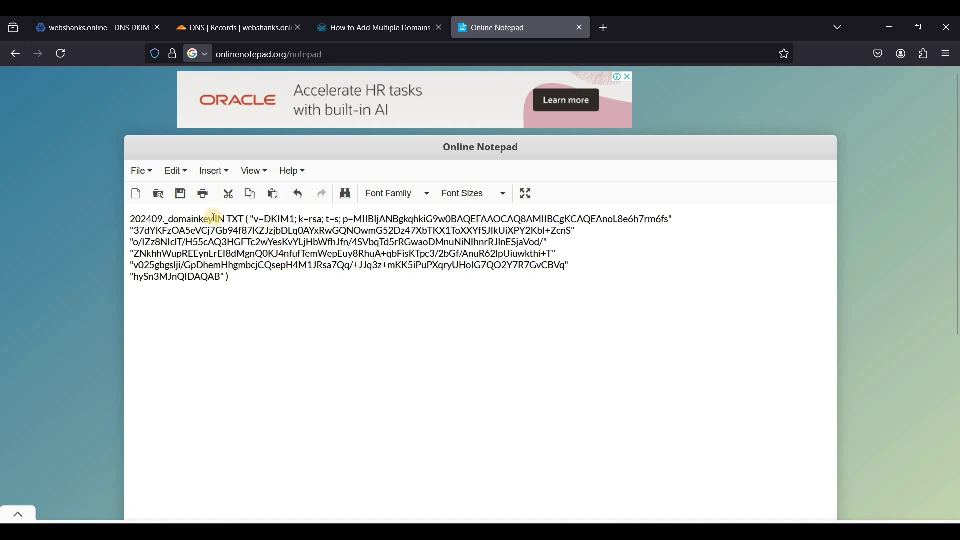
pyautogui.moveTo(215, 218); pyautogui.dragTo(120, 218)
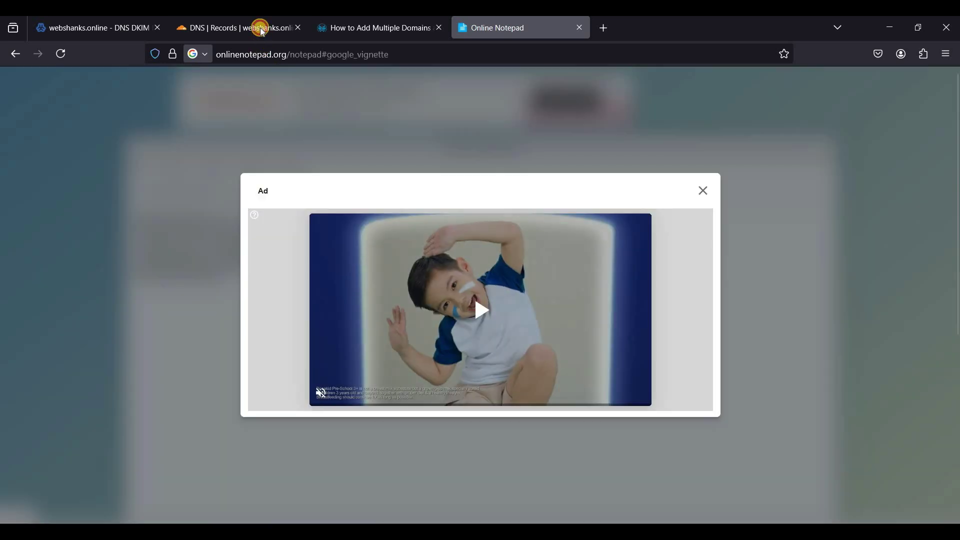
pyautogui.click(262, 30)
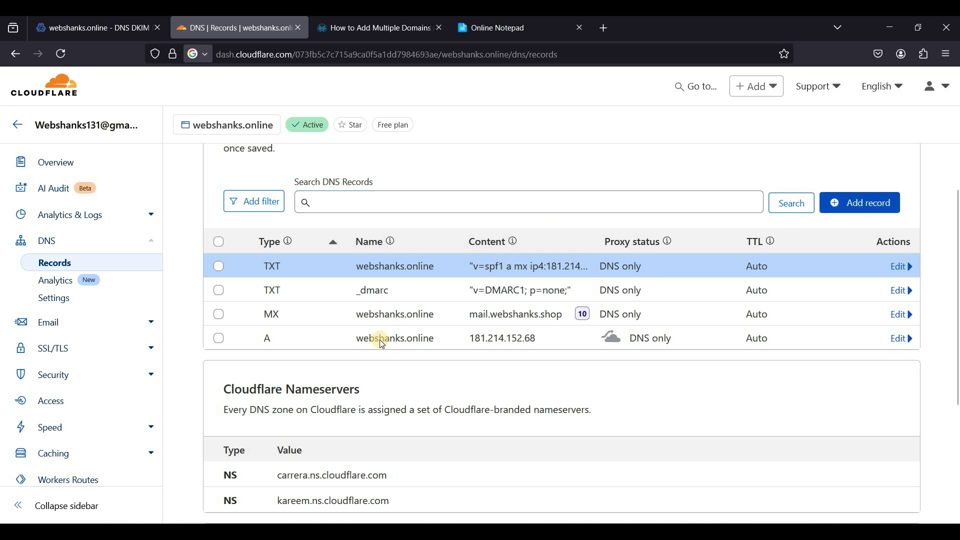
# Start a TXT record named 202409._domainkey
pyautogui.click(235, 298)
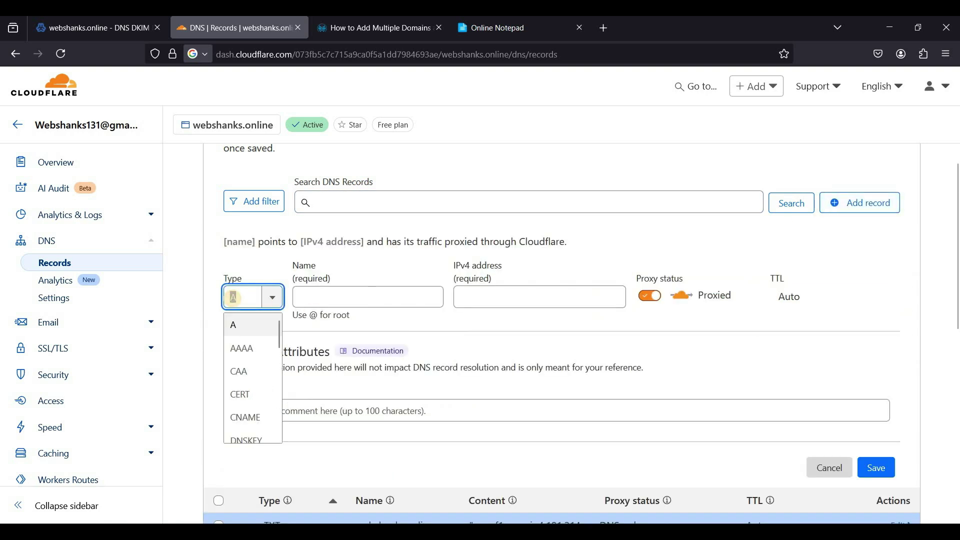
pyautogui.write('tx')
pyautogui.press('Return')
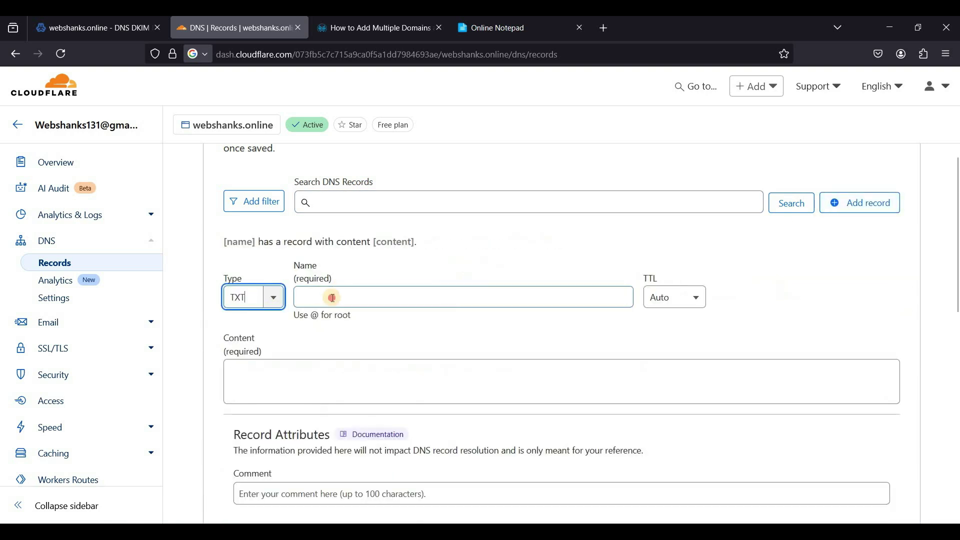
pyautogui.click(332, 298)
pyautogui.hotkey('ctrl', 'v')
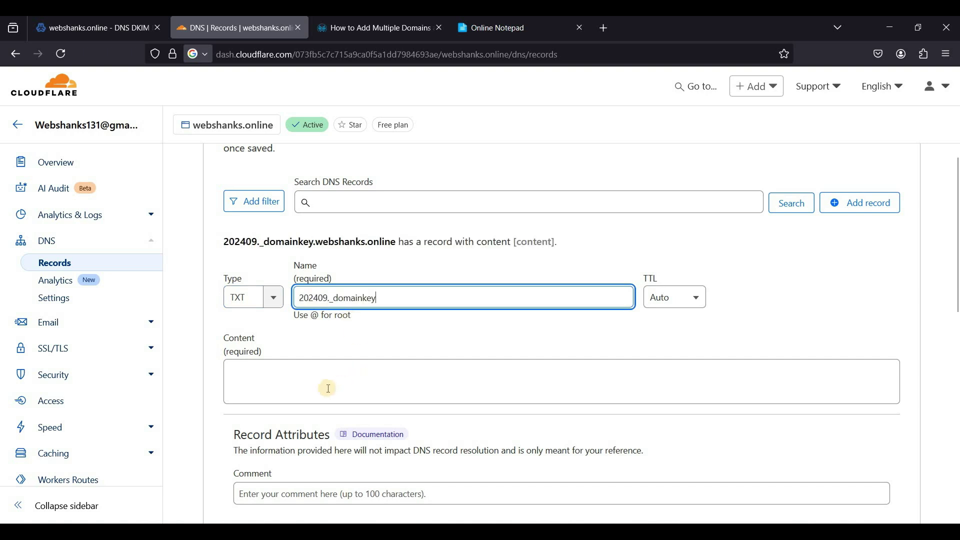
pyautogui.click(328, 389)
# Move the first two DKIM key chunks from the notepad into the record content
pyautogui.click(494, 42)
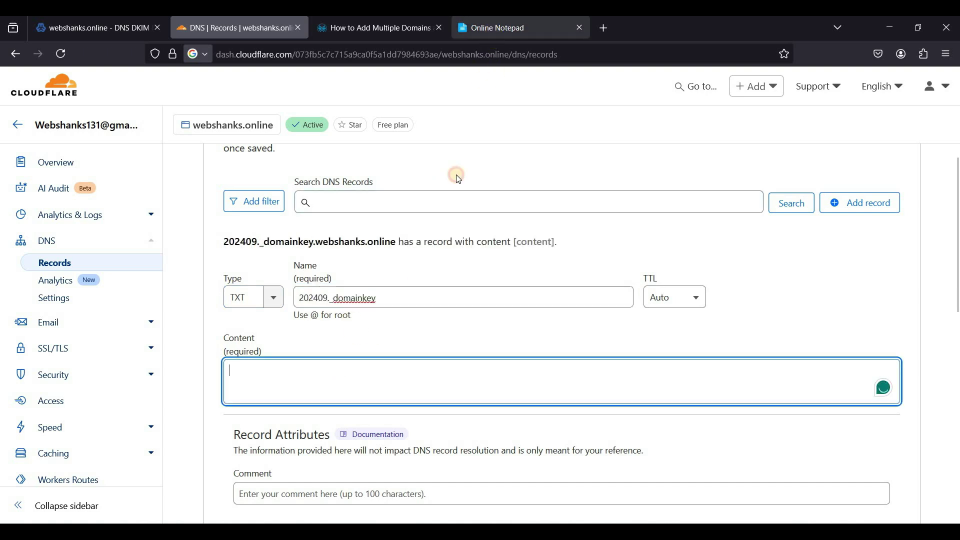
pyautogui.click(709, 194)
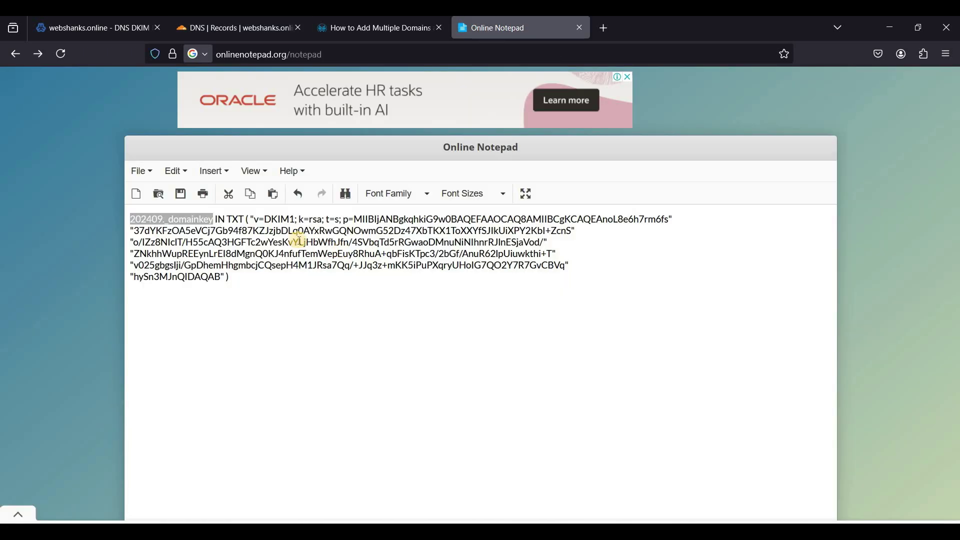
pyautogui.moveTo(255, 219); pyautogui.dragTo(655, 231)
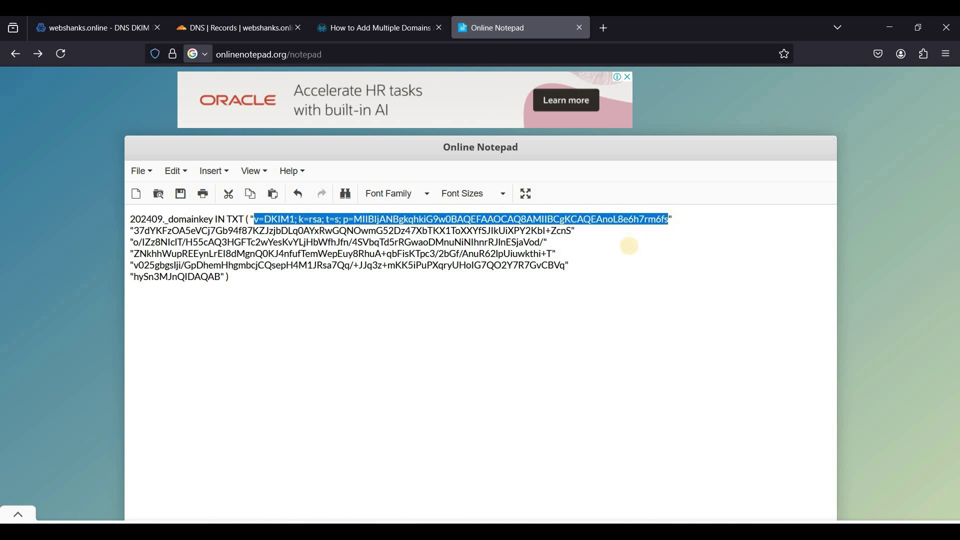
pyautogui.hotkey('ctrl', 'x')
pyautogui.hotkey('ctrl', '2')
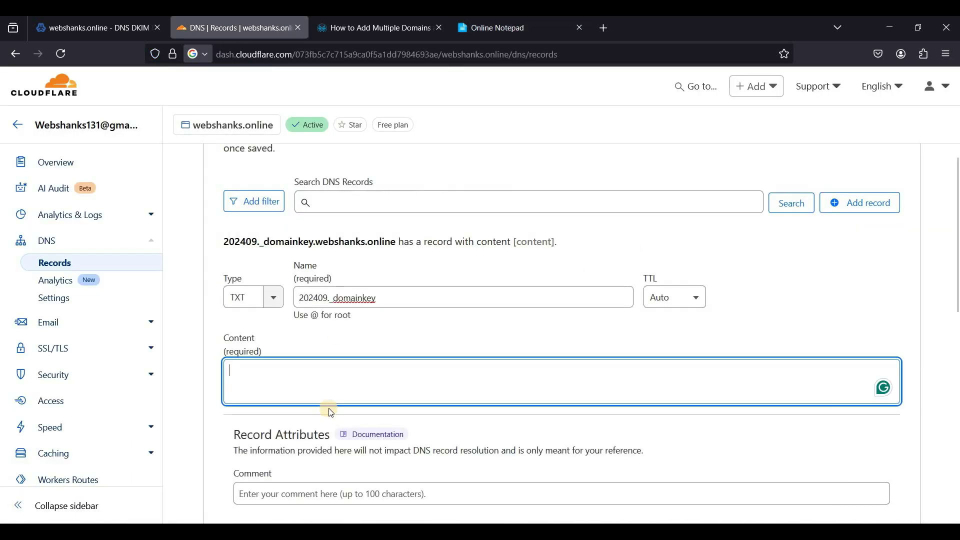
pyautogui.hotkey('ctrl', 'v')
pyautogui.hotkey('ctrl', '4')
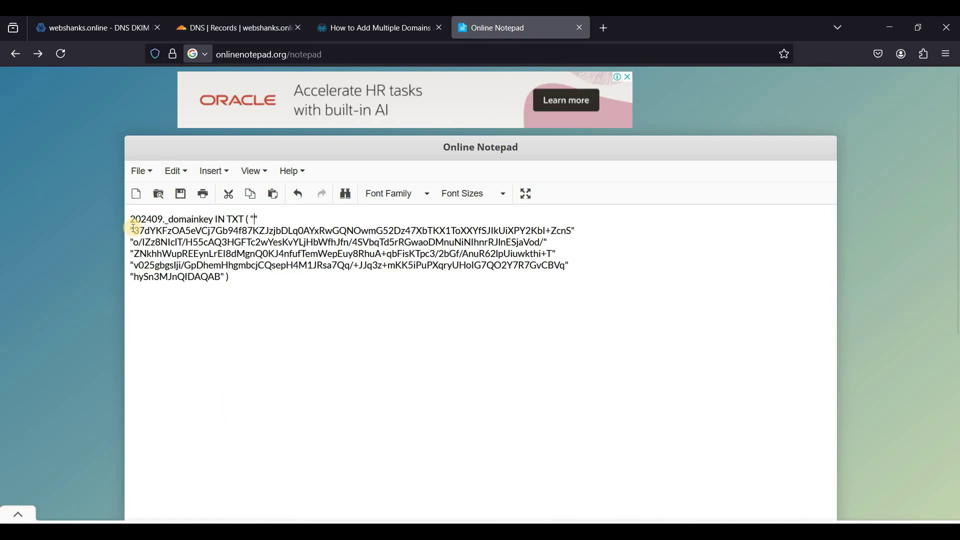
pyautogui.moveTo(135, 231); pyautogui.dragTo(574, 231)
pyautogui.hotkey('ctrl', 'x')
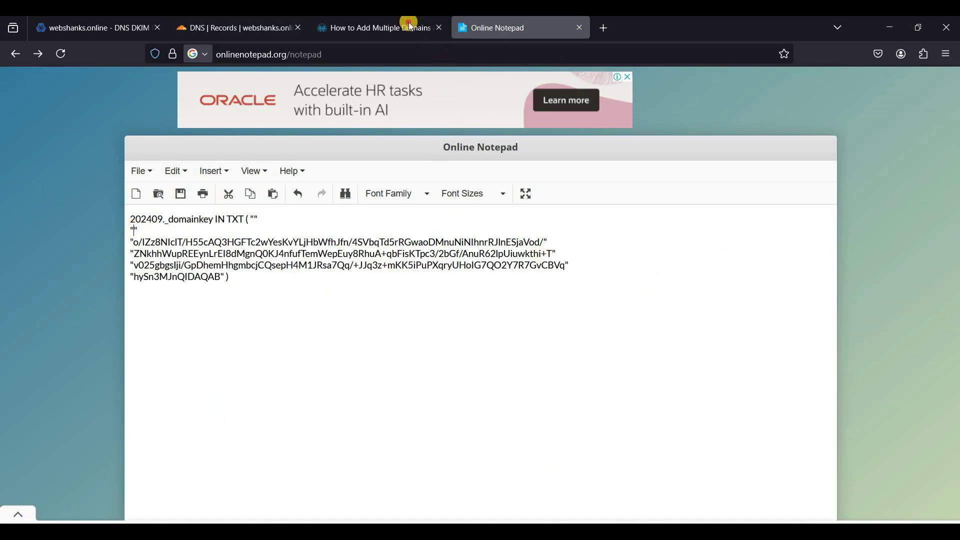
pyautogui.hotkey('ctrl', '3')
pyautogui.hotkey('ctrl', '2')
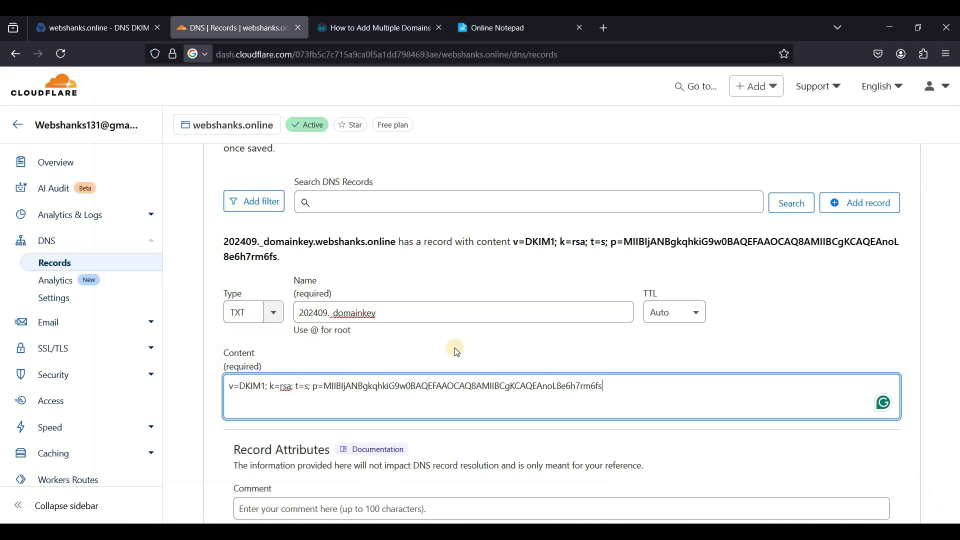
pyautogui.hotkey('ctrl', 'v')
# Append the third and fourth DKIM key chunks to the content
pyautogui.click(496, 28)
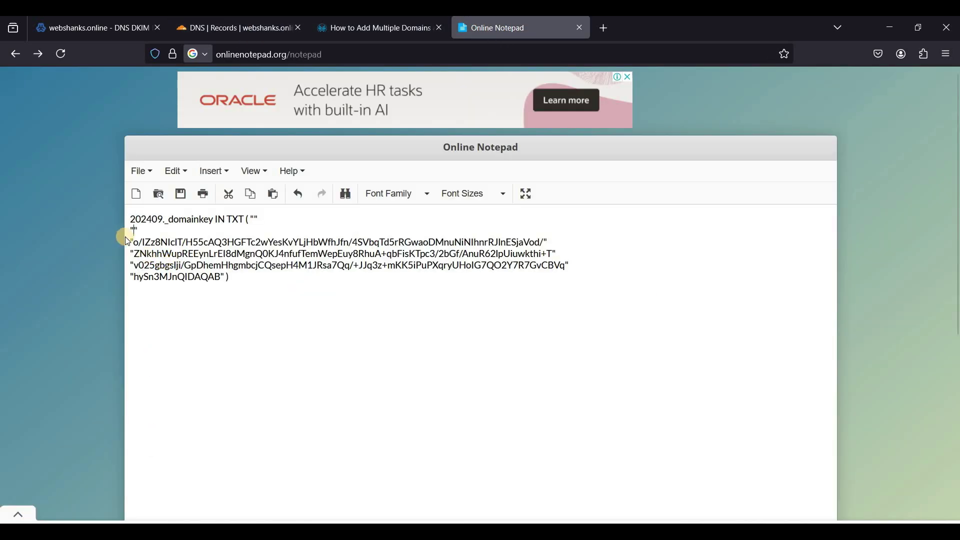
pyautogui.moveTo(136, 241); pyautogui.dragTo(550, 237)
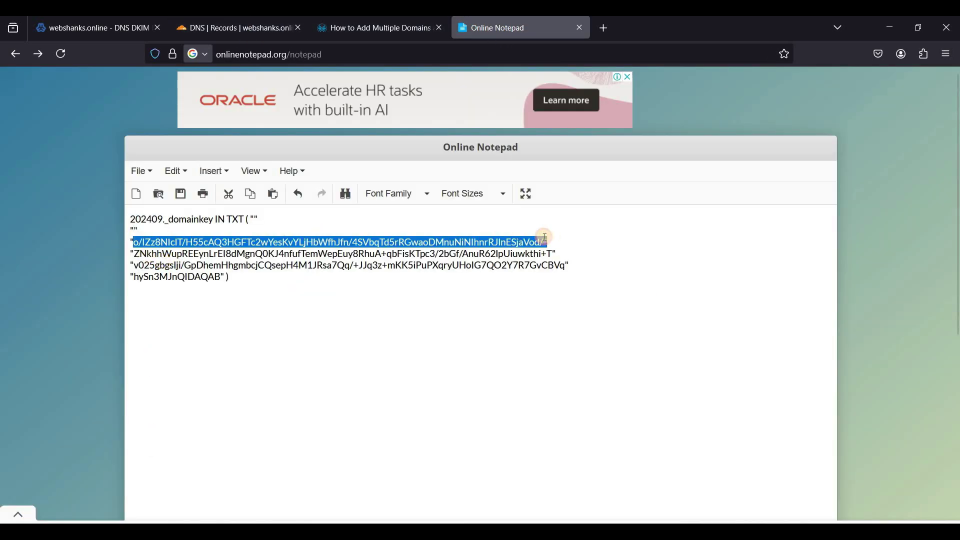
pyautogui.hotkey('ctrl', 'x')
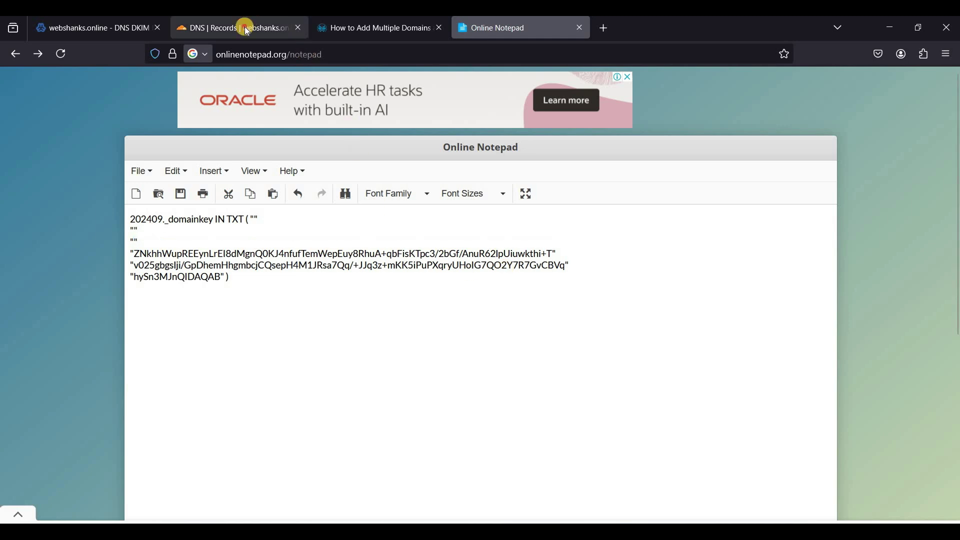
pyautogui.click(247, 29)
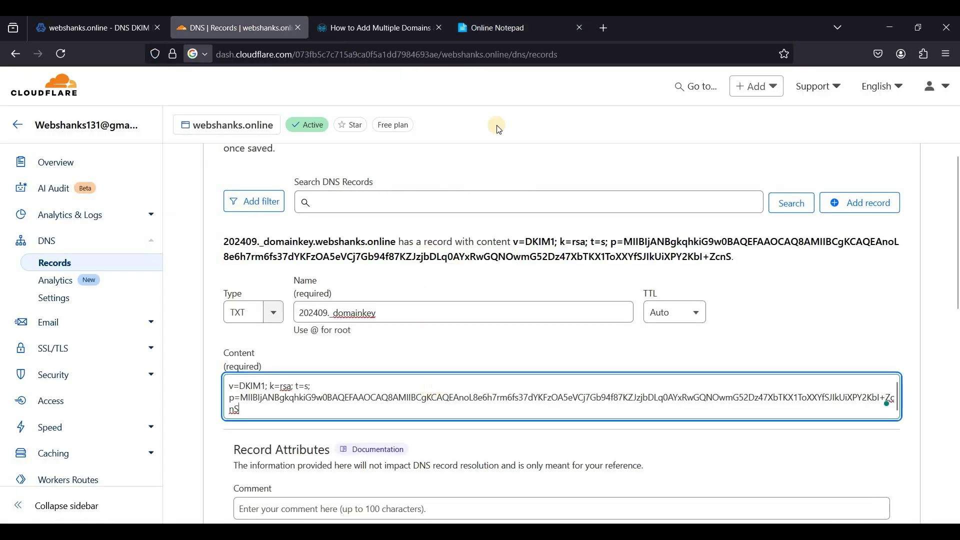
pyautogui.hotkey('ctrl', 'v')
pyautogui.click(497, 30)
pyautogui.moveTo(136, 254); pyautogui.dragTo(550, 255)
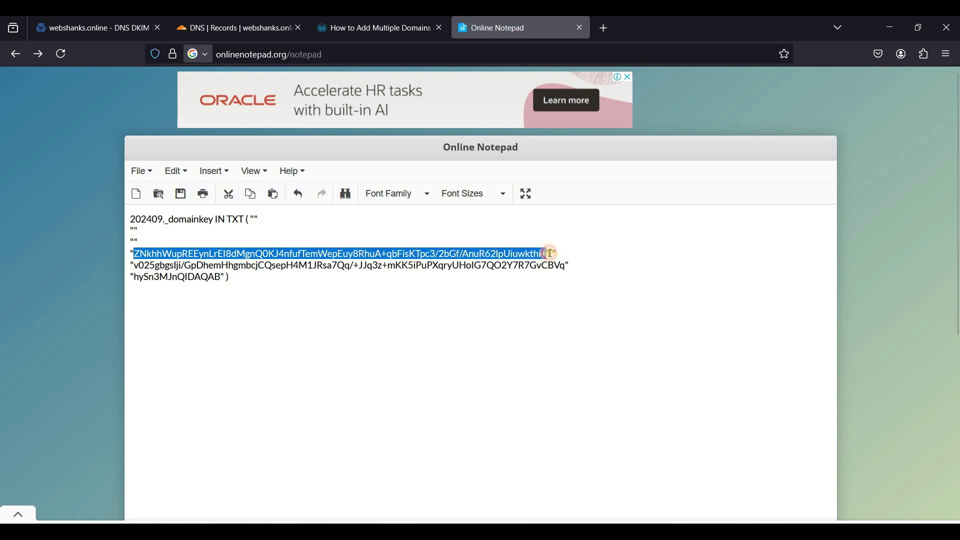
pyautogui.hotkey('ctrl', 'x')
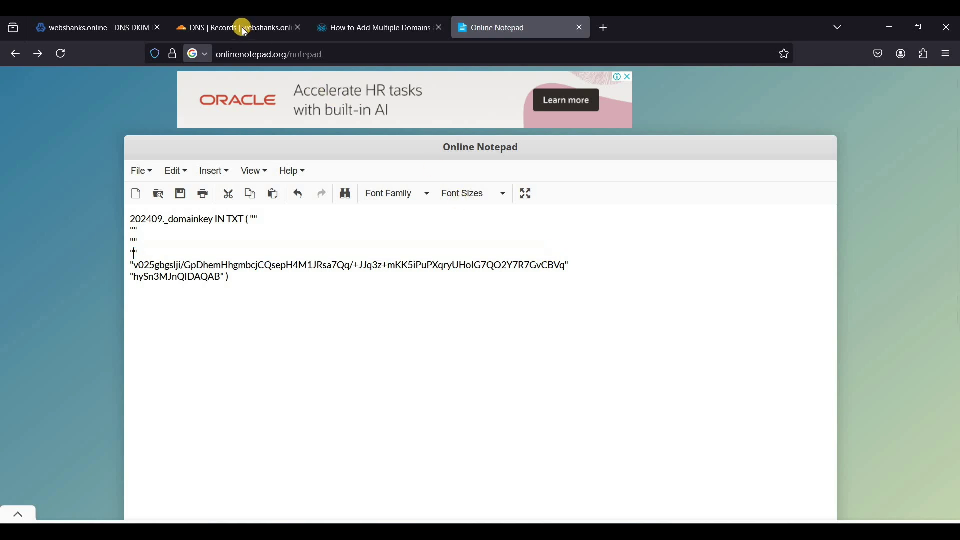
pyautogui.click(242, 28)
pyautogui.hotkey('ctrl', 'v')
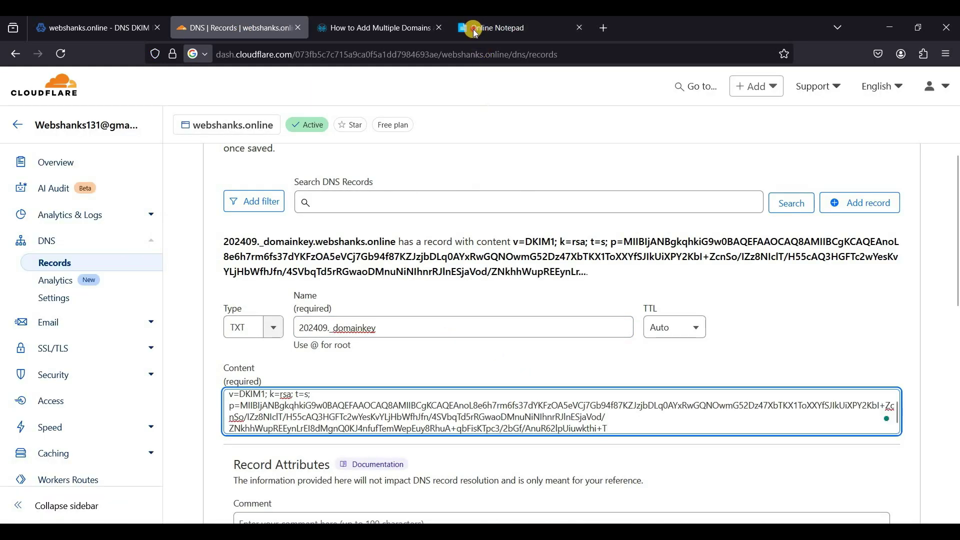
# Append the fifth and final chunk hySn3MJnQIDAQAB and save the DKIM TXT record
pyautogui.click(473, 28)
pyautogui.moveTo(134, 265); pyautogui.dragTo(563, 266)
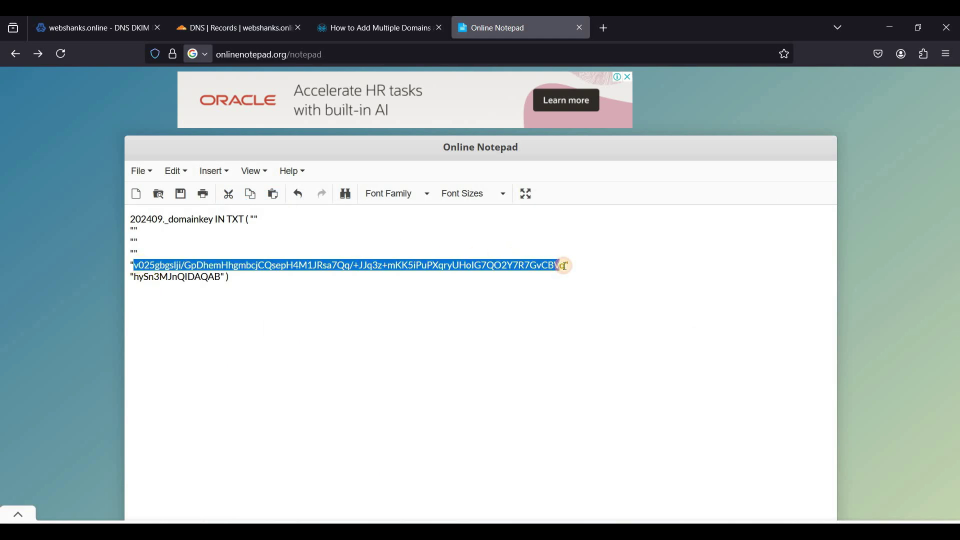
pyautogui.hotkey('ctrl', 'x')
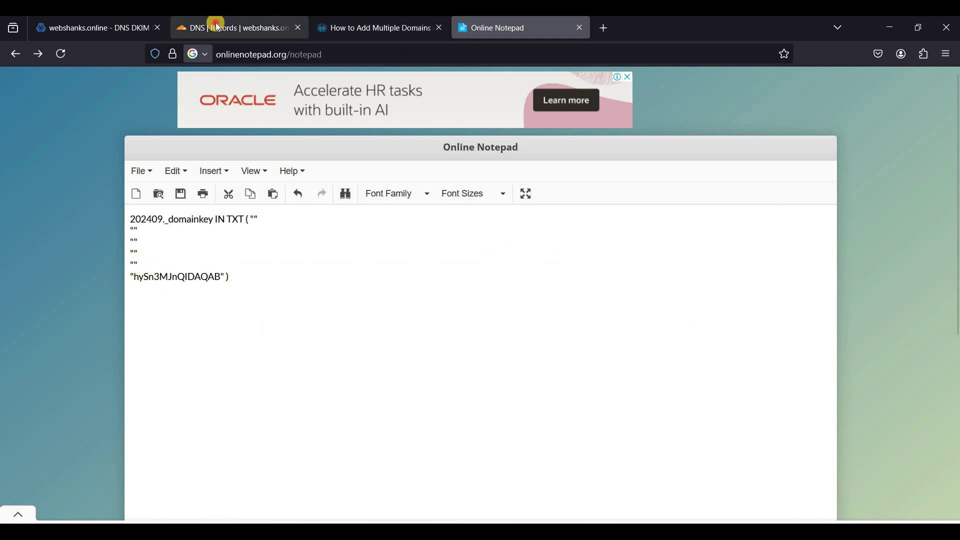
pyautogui.click(215, 28)
pyautogui.hotkey('ctrl', 'v')
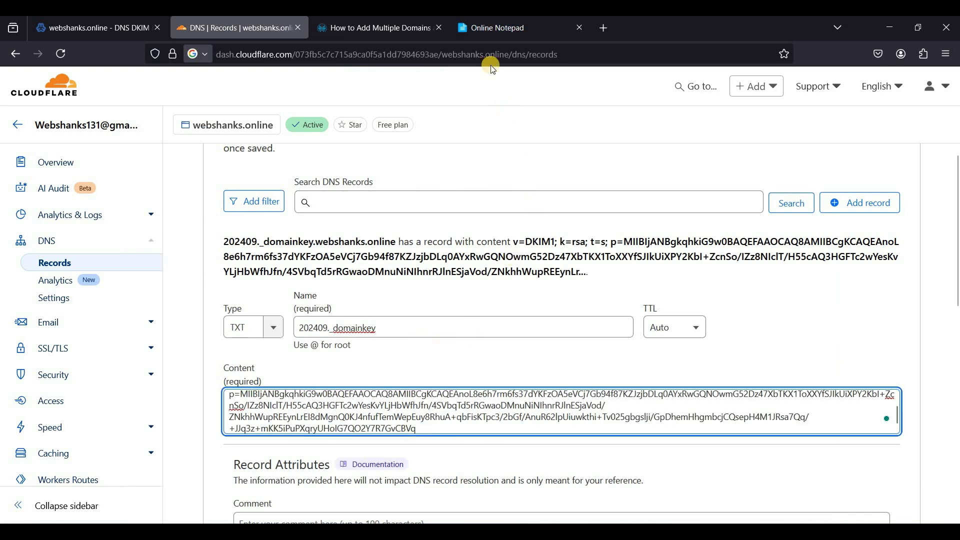
pyautogui.click(478, 29)
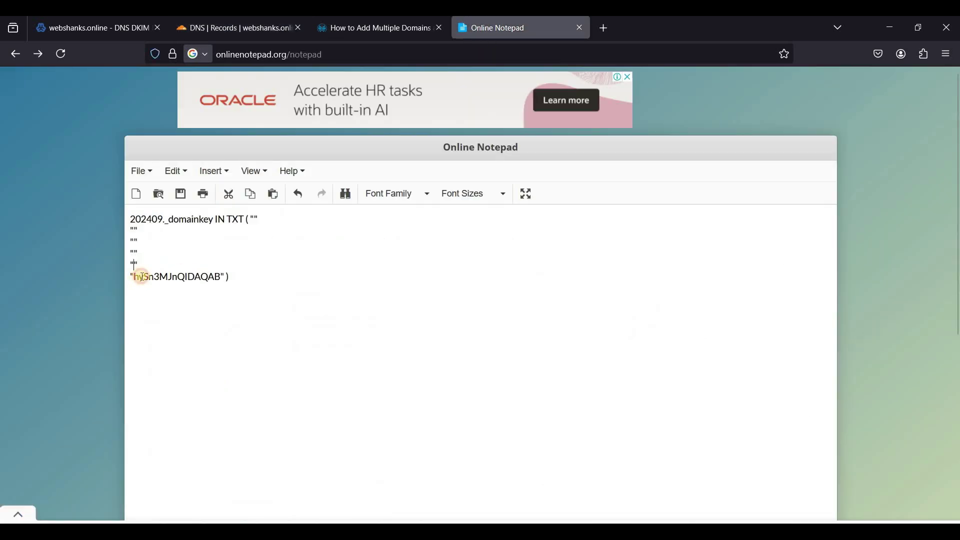
pyautogui.moveTo(134, 277); pyautogui.dragTo(221, 272)
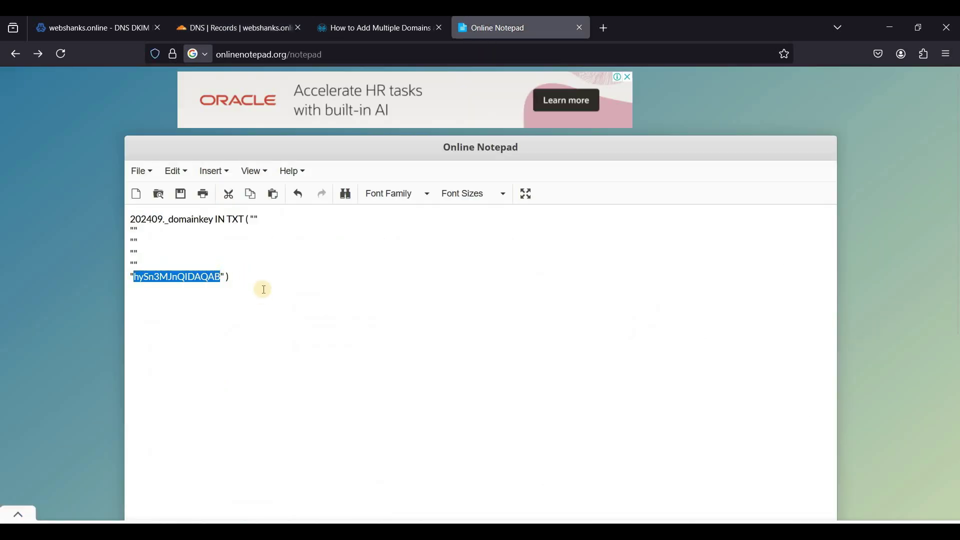
pyautogui.hotkey('ctrl', 'x')
pyautogui.click(232, 28)
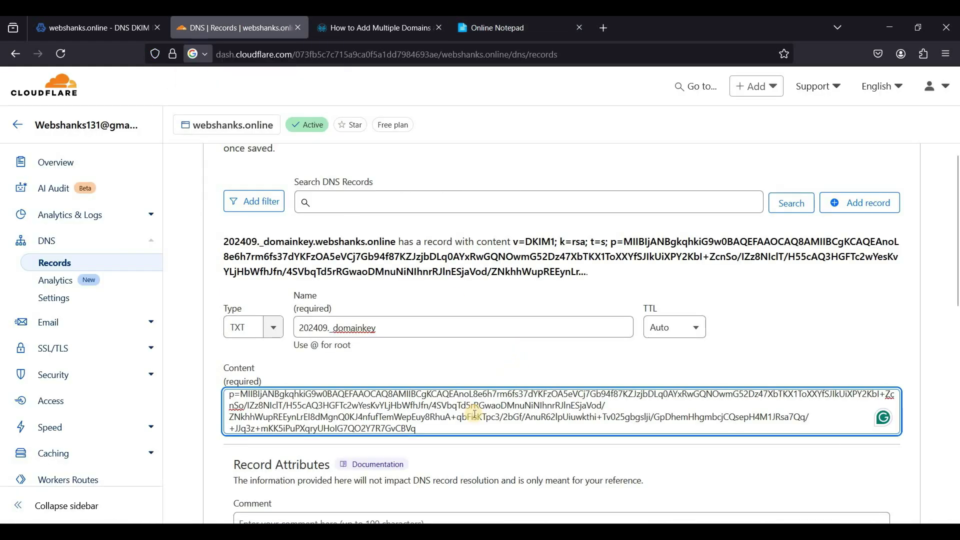
pyautogui.hotkey('ctrl', 'v')
pyautogui.scroll(-3, 883, 449)
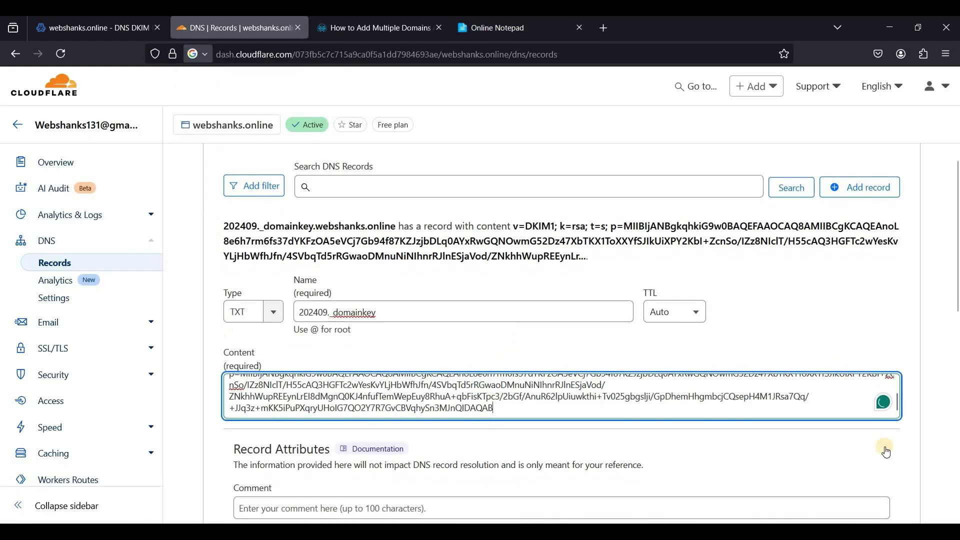
pyautogui.click(884, 449)
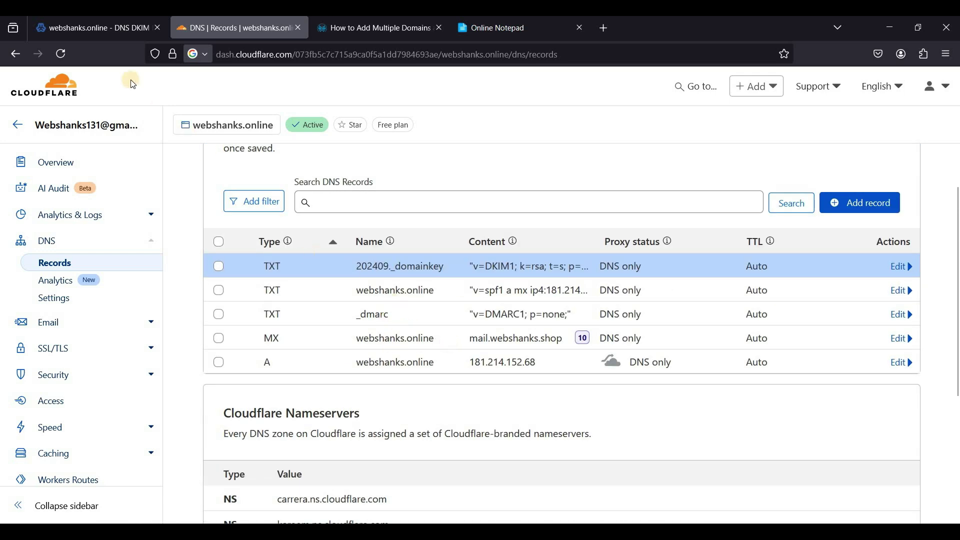
# Go back to Virtualmin and open the webshanks.online users list to add a mail user
pyautogui.click(103, 34)
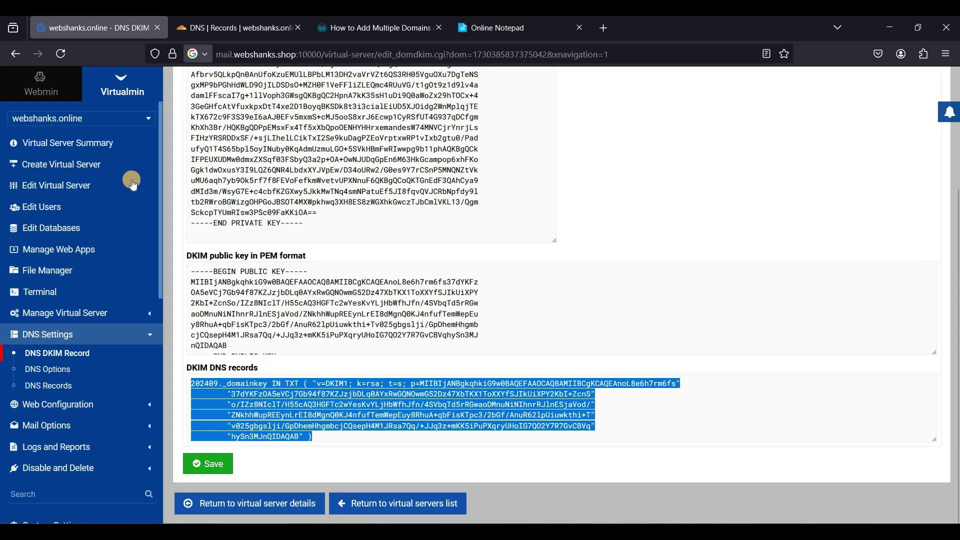
pyautogui.click(48, 208)
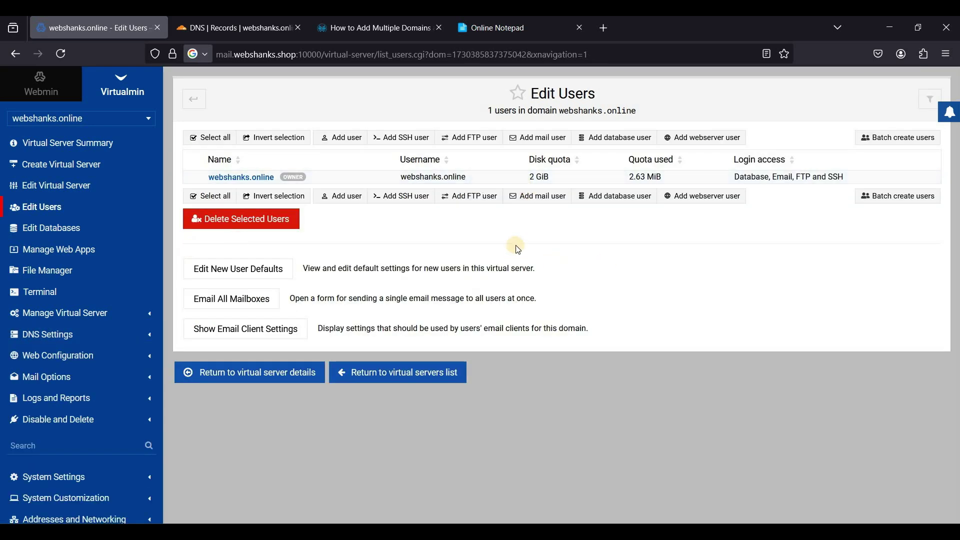
pyautogui.click(536, 141)
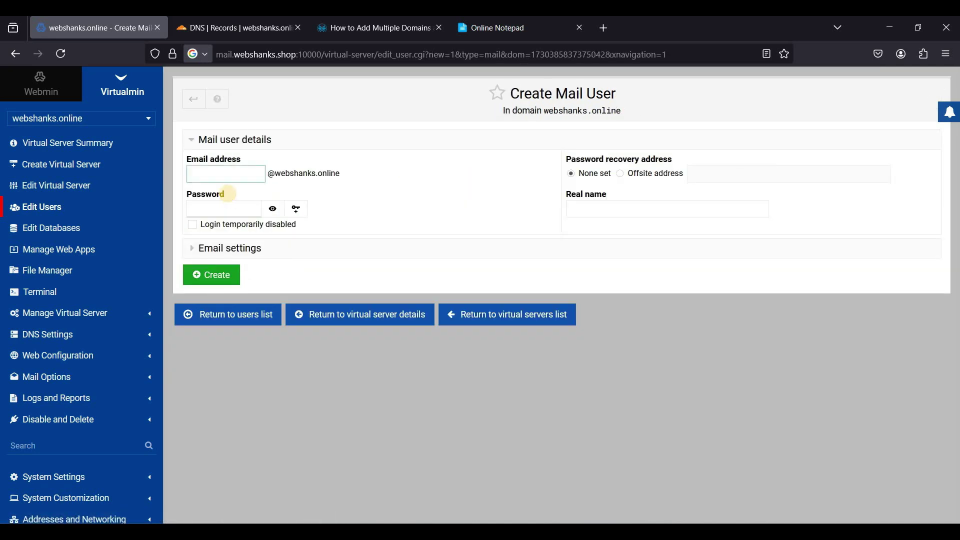
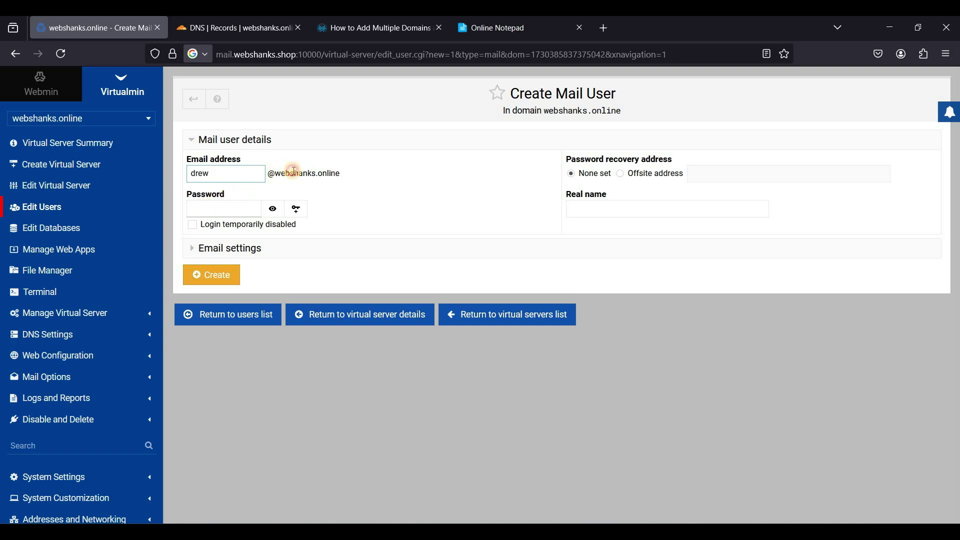
pyautogui.moveTo(294, 171); pyautogui.dragTo(364, 172)
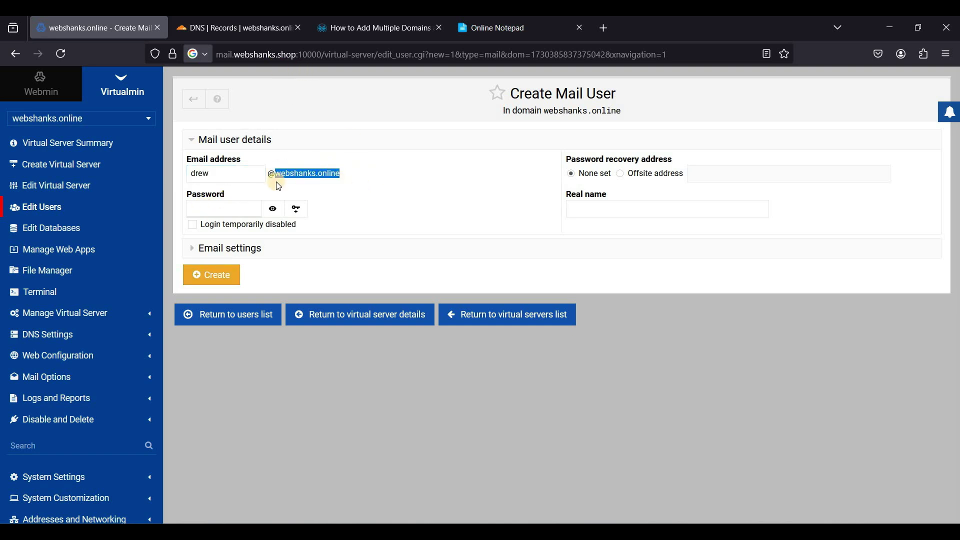
pyautogui.click(252, 177)
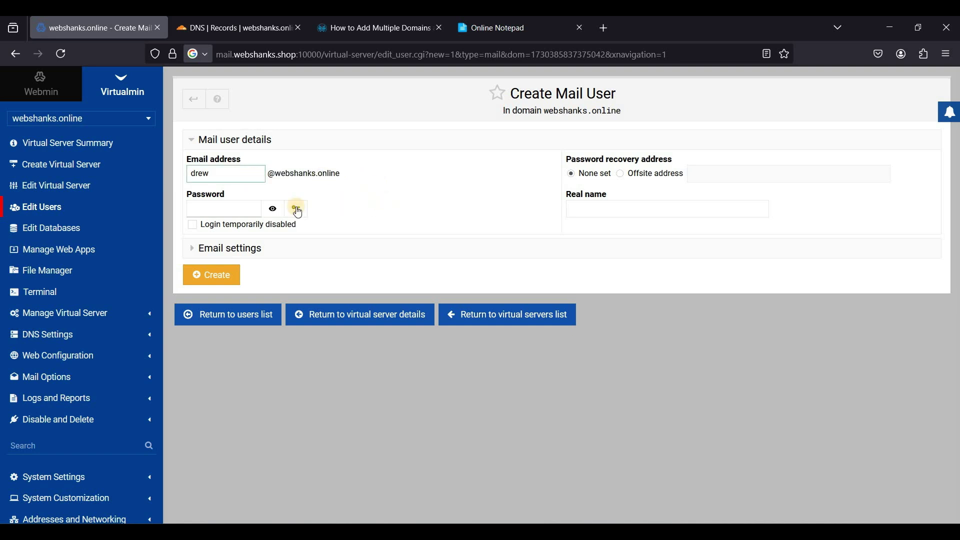
pyautogui.click(227, 207)
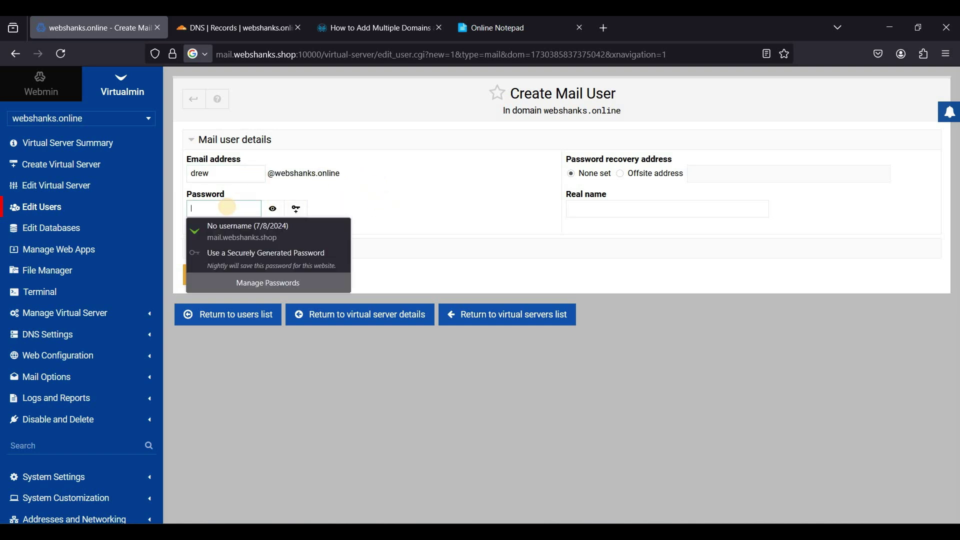
pyautogui.write('••')
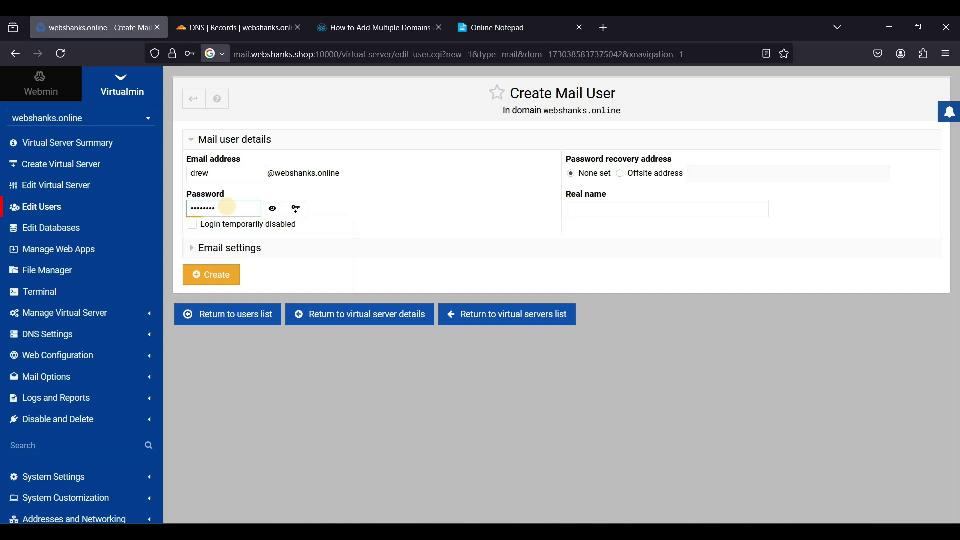
pyautogui.click(296, 212)
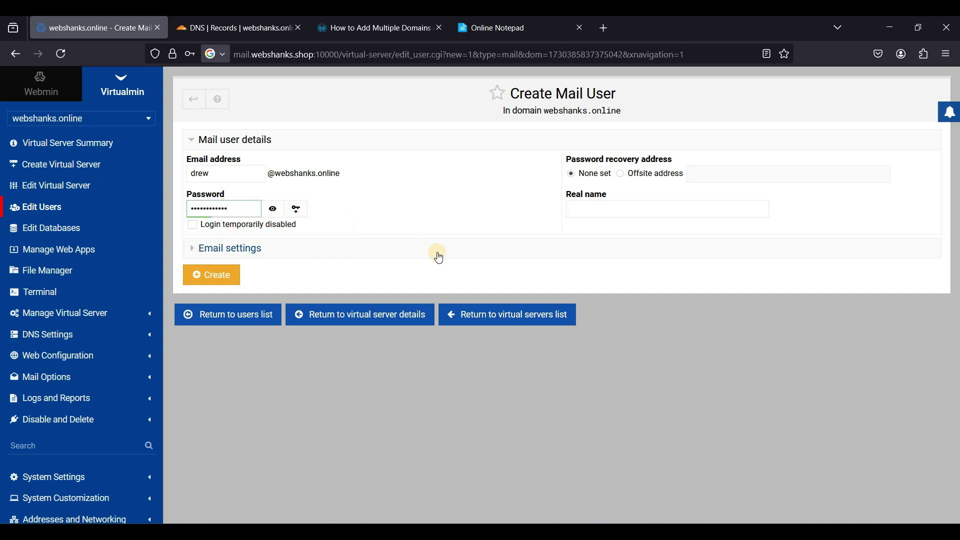
pyautogui.click(212, 277)
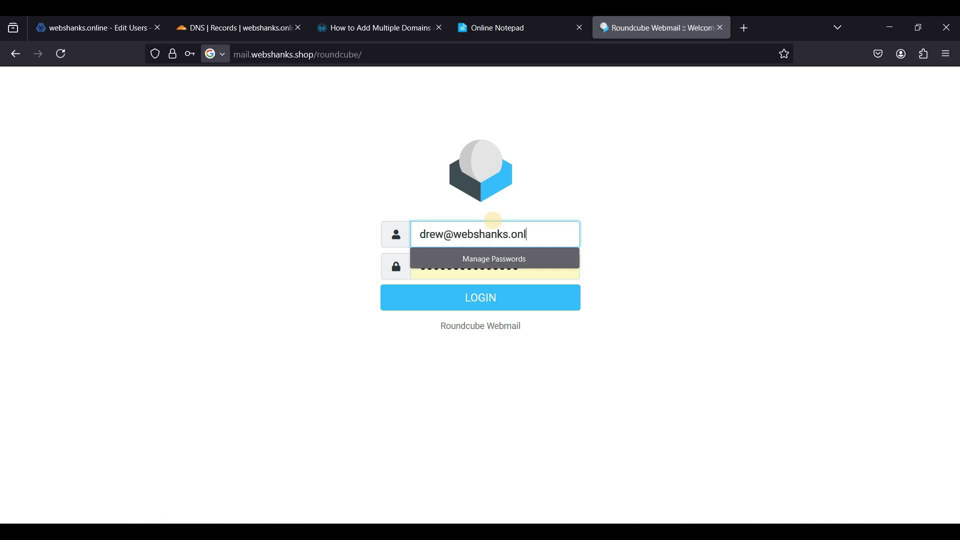
# Log in to Roundcube as drew's mailbox with its password, declining to save the password
pyautogui.press('Tab')
pyautogui.write('••')
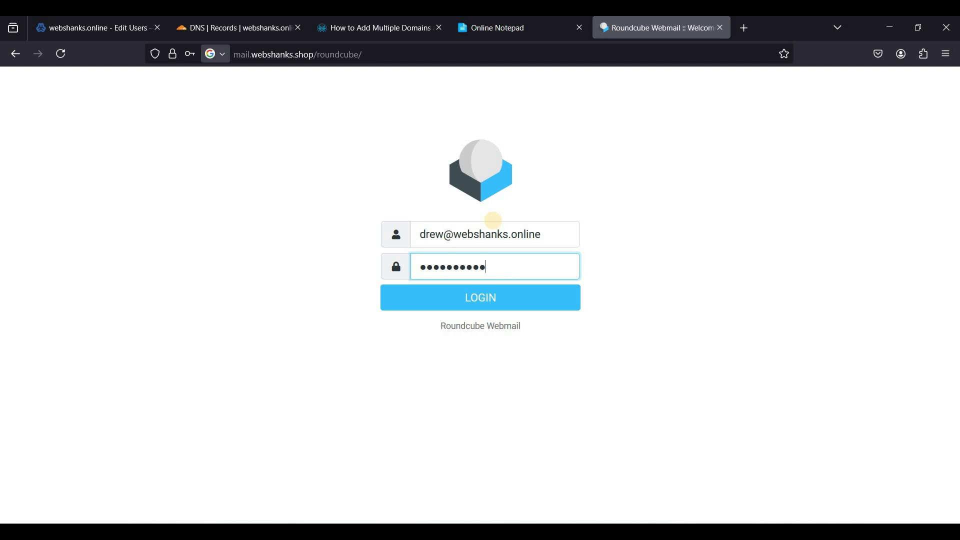
pyautogui.click(481, 292)
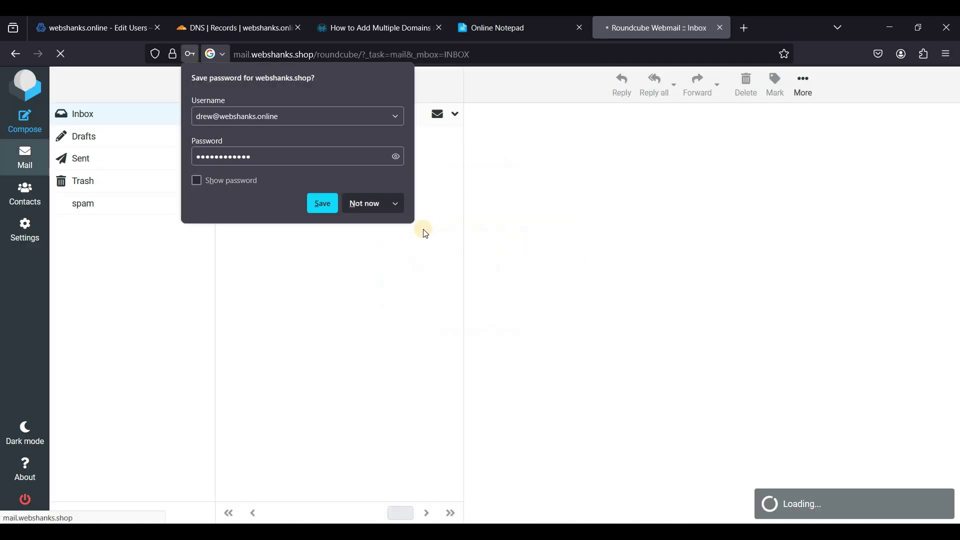
pyautogui.click(373, 205)
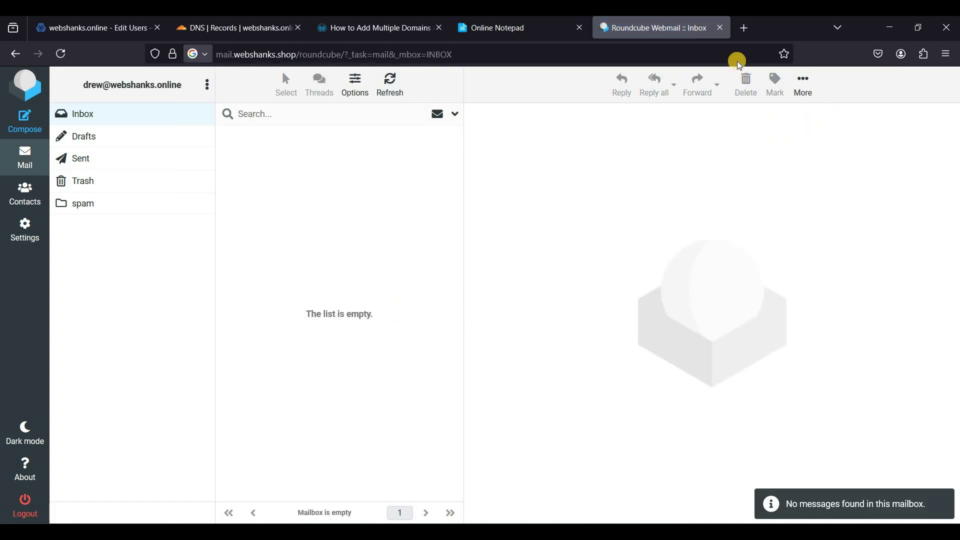
# Load mail-tester.com in a new browser tab to get a test address
pyautogui.click(750, 36)
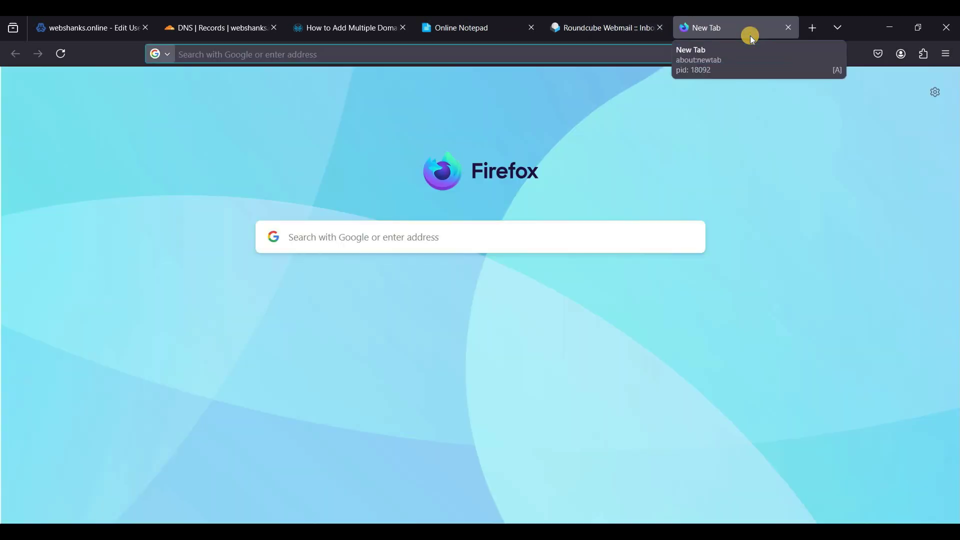
pyautogui.hotkey('ctrl', 'v')
pyautogui.press('Return')
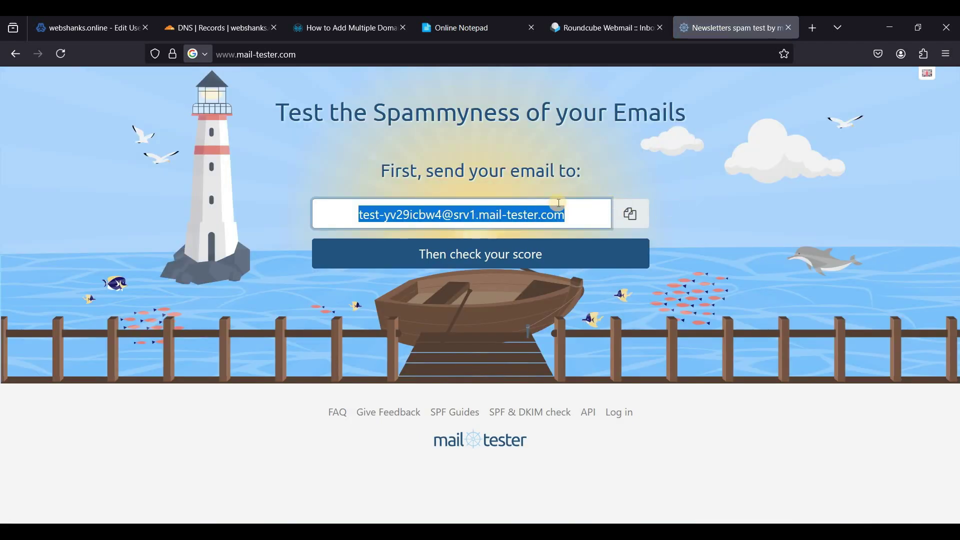
# Compose an email to the mail-tester address with subject 'Meeting Tomorrow at 11:00 AM'
pyautogui.click(597, 29)
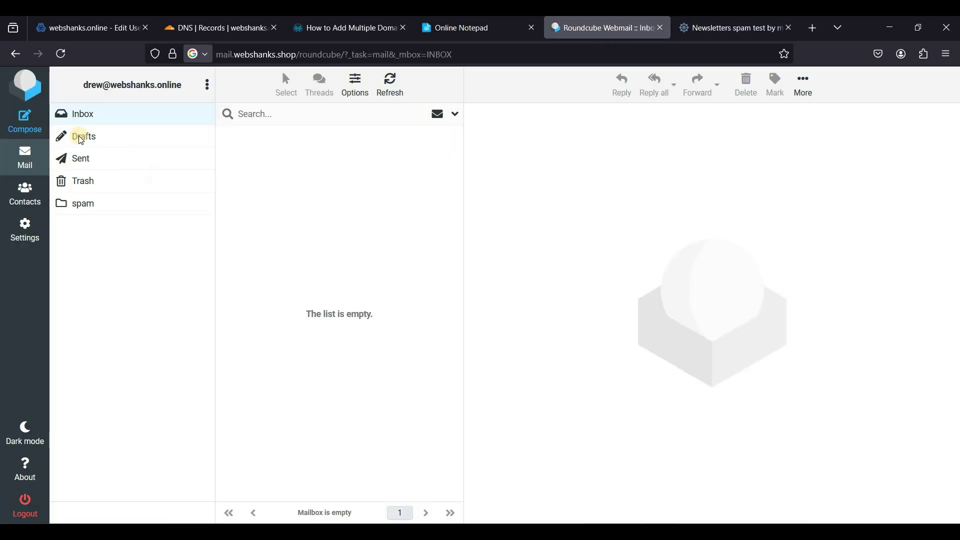
pyautogui.click(24, 121)
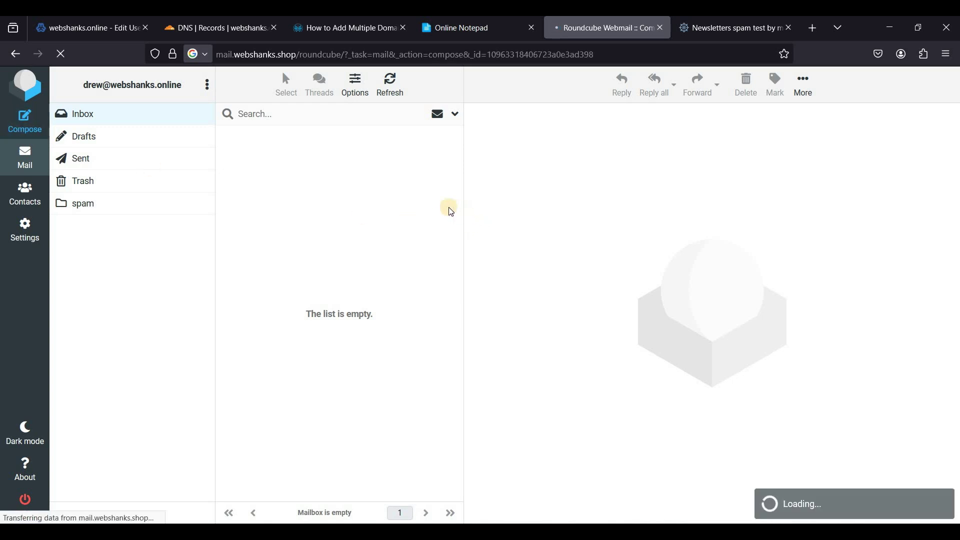
pyautogui.hotkey('ctrl', 'v')
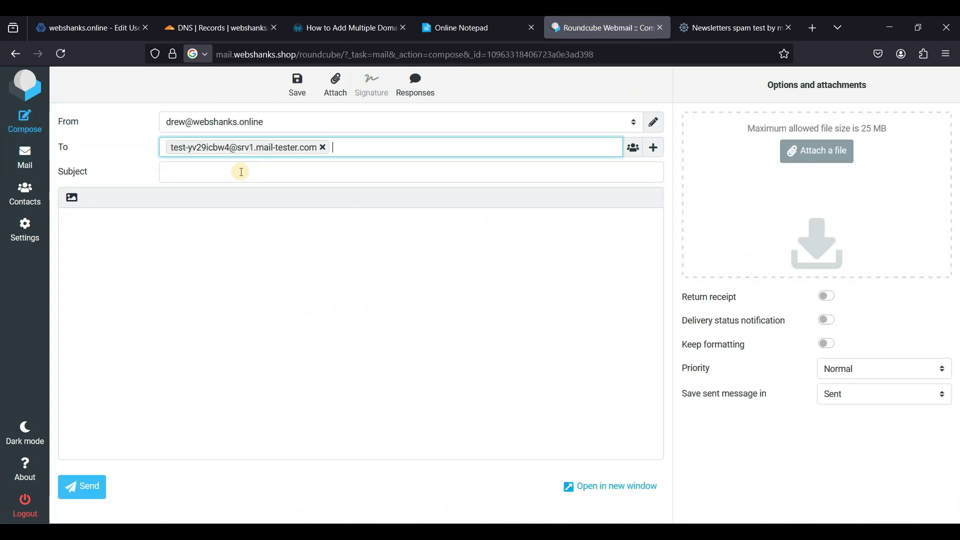
pyautogui.click(457, 28)
pyautogui.tripleClick(116, 218)
pyautogui.hotkey('ctrl', 'c')
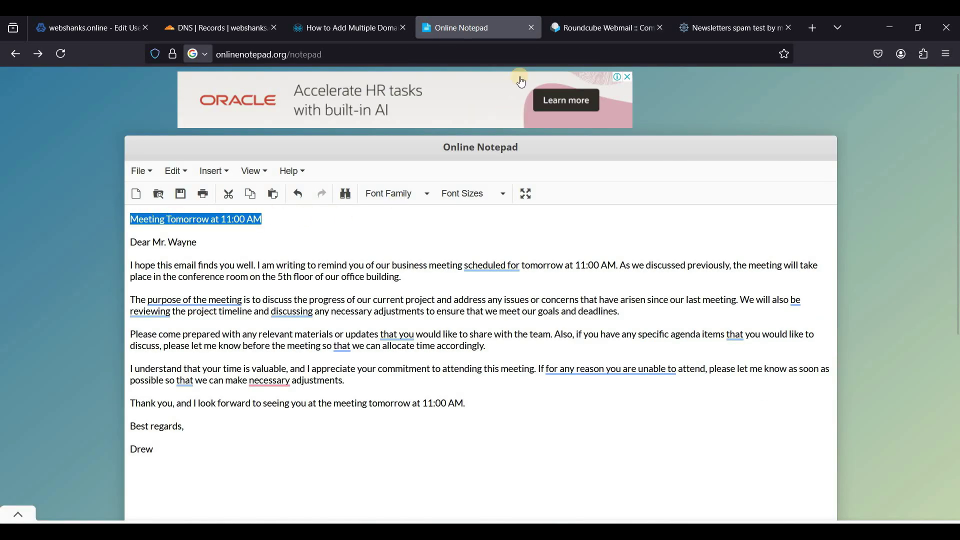
pyautogui.click(570, 31)
pyautogui.click(236, 174)
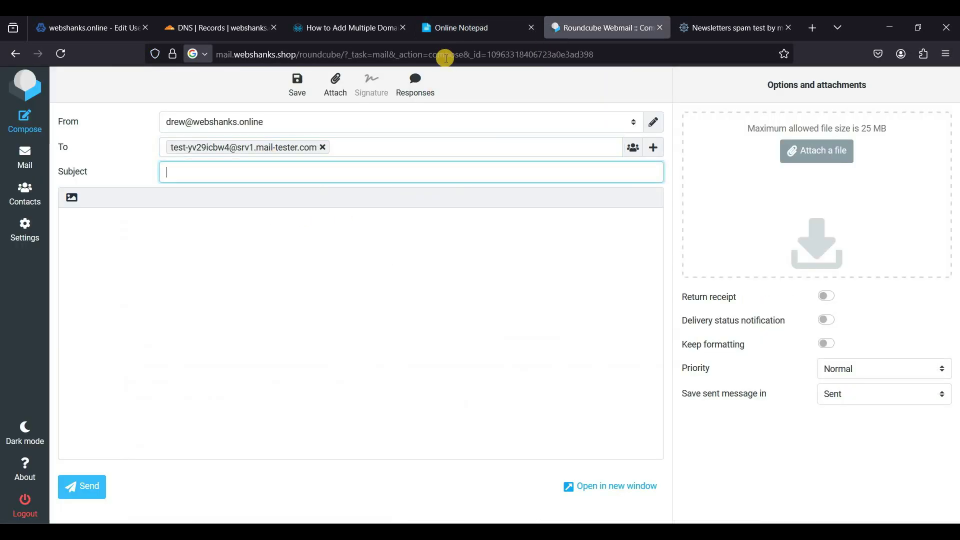
pyautogui.hotkey('ctrl', 'v')
# Paste the meeting letter from Online Notepad into the body and send the email
pyautogui.click(457, 26)
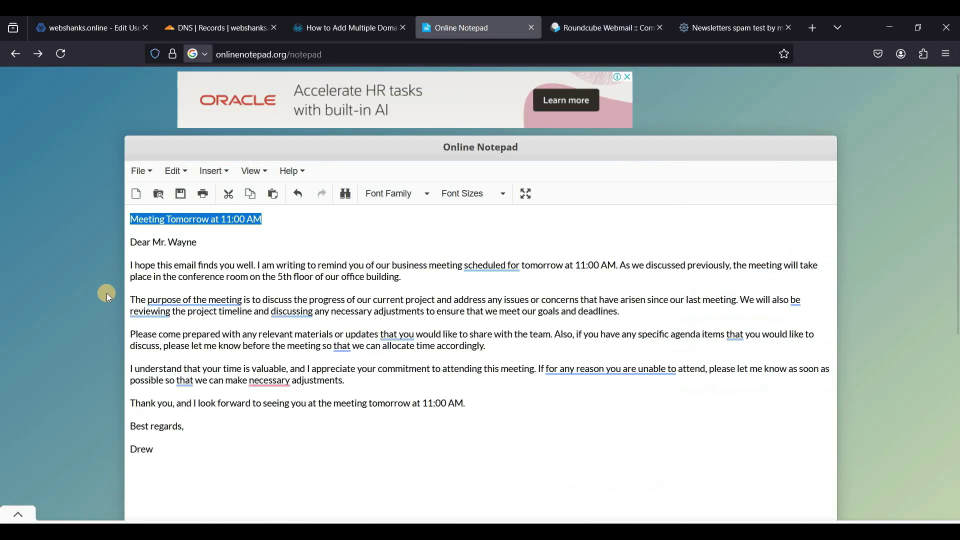
pyautogui.click(131, 242)
pyautogui.keyDown('shift'); pyautogui.click(167, 443); pyautogui.keyUp('shift')
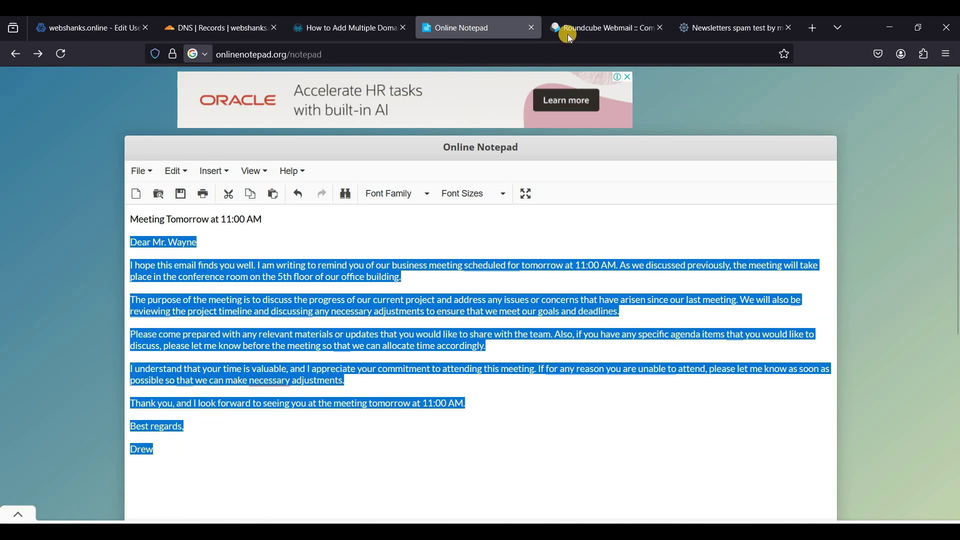
pyautogui.hotkey('ctrl', 'c')
pyautogui.hotkey('ctrl', 'Tab')
pyautogui.click(137, 414)
pyautogui.hotkey('ctrl', 'v')
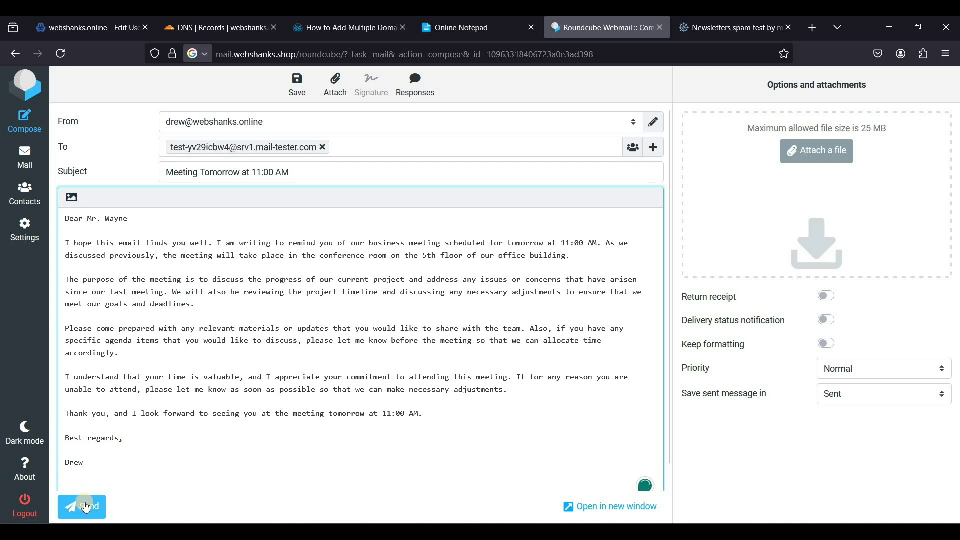
pyautogui.click(87, 506)
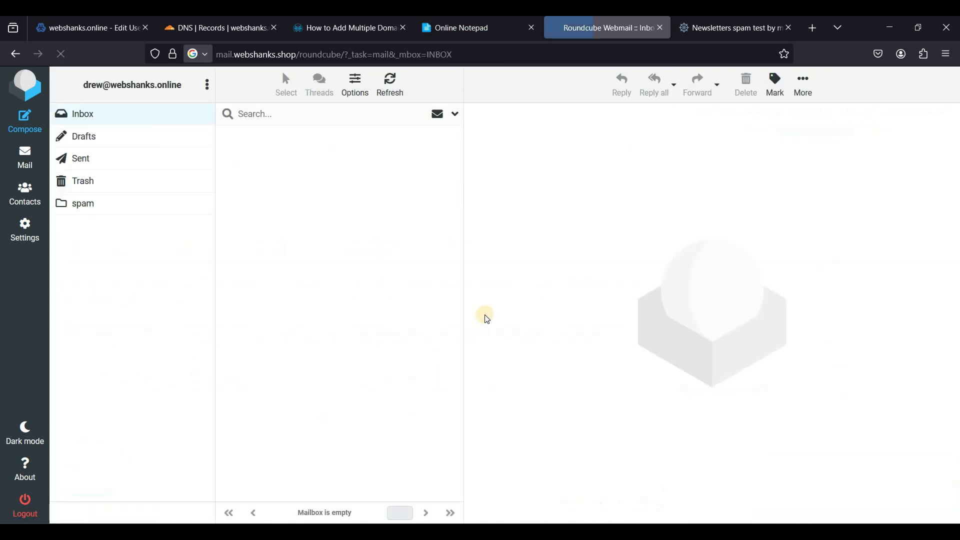
# Check the test email's mail-tester score, 10/10, and view the received message details
pyautogui.click(705, 28)
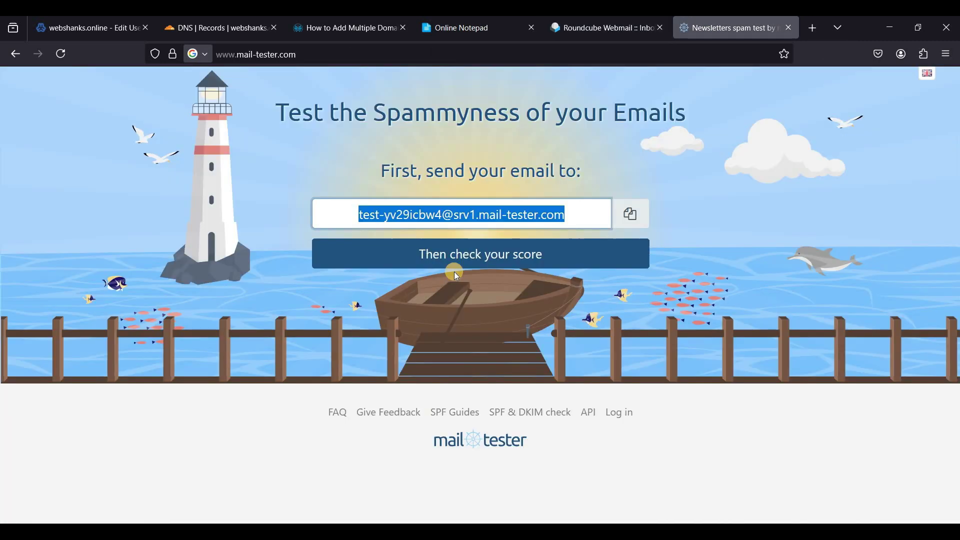
pyautogui.click(495, 255)
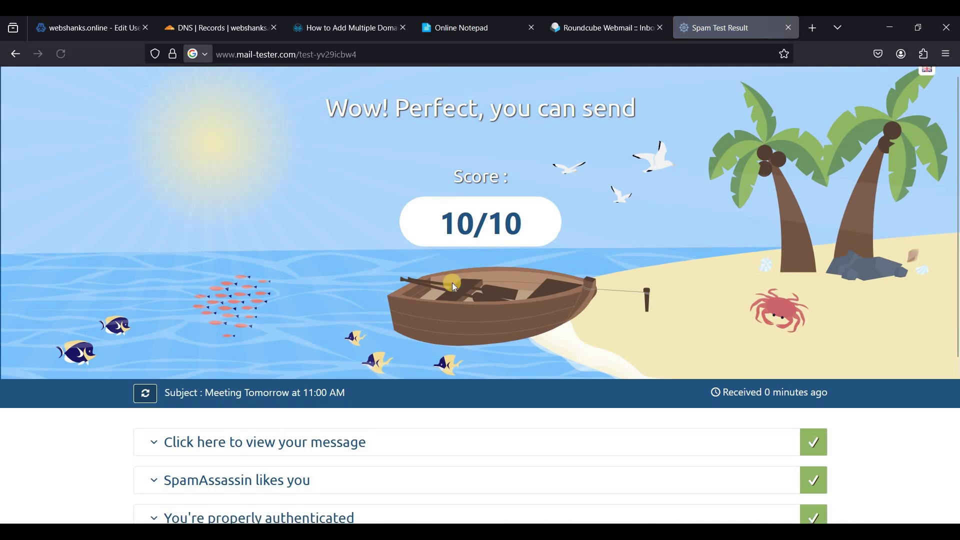
pyautogui.scroll(-3, 452, 283)
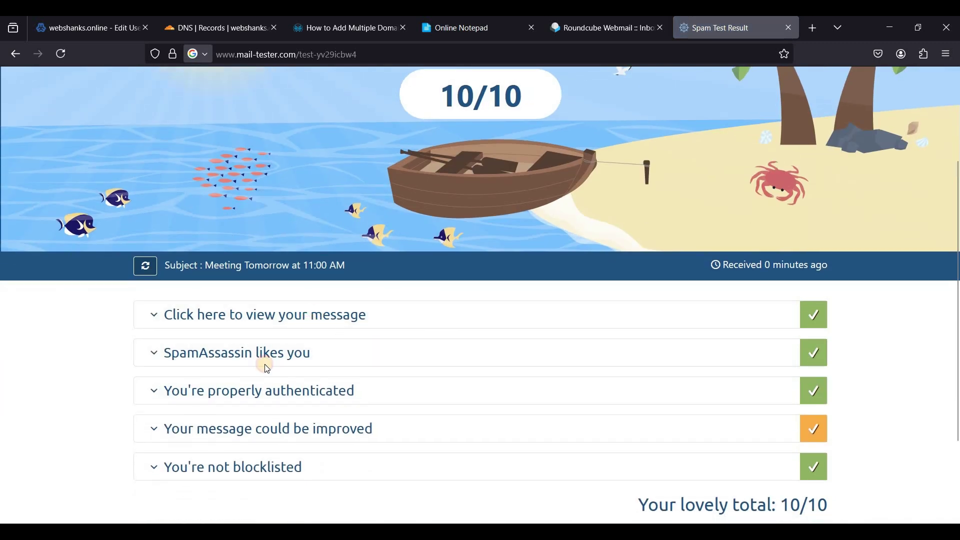
pyautogui.click(305, 315)
pyautogui.scroll(3, 485, 245)
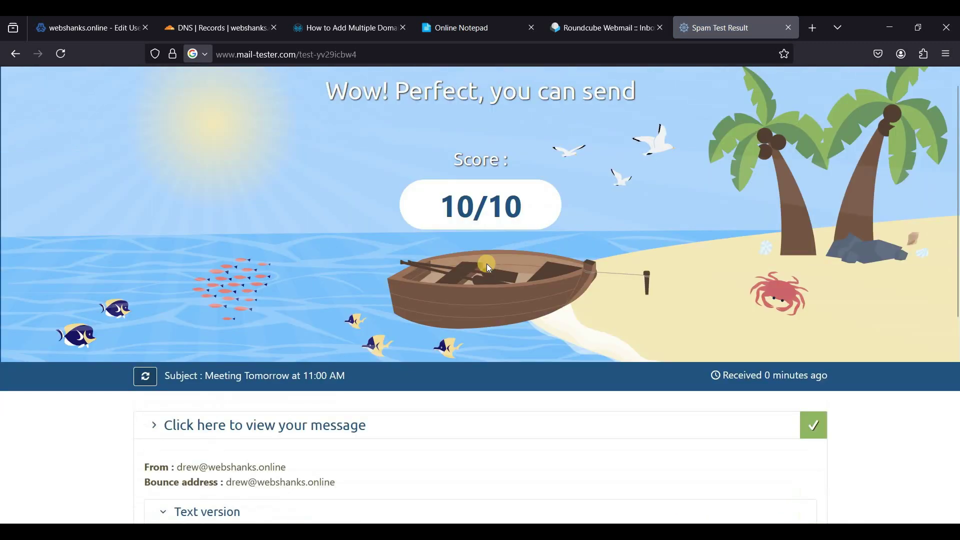
pyautogui.scroll(1, 470, 257)
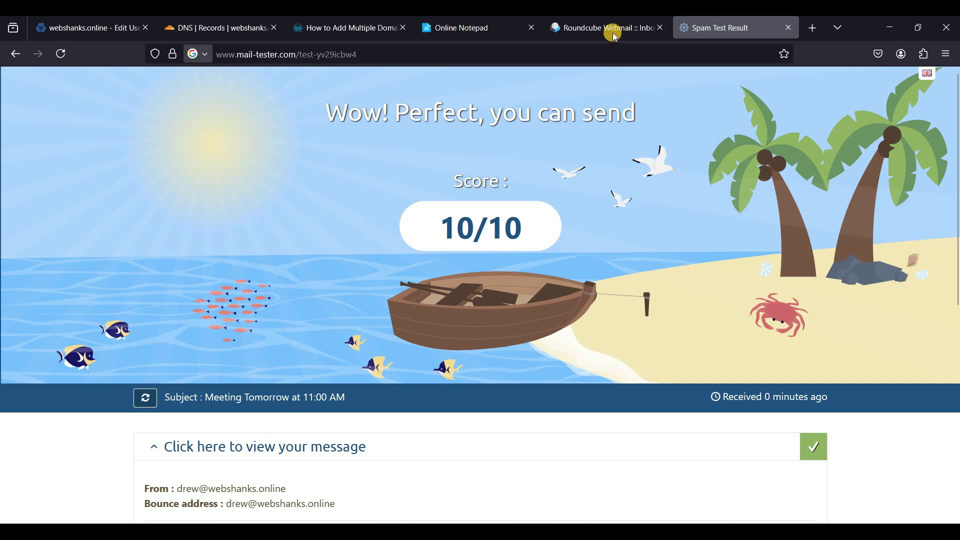
pyautogui.click(595, 29)
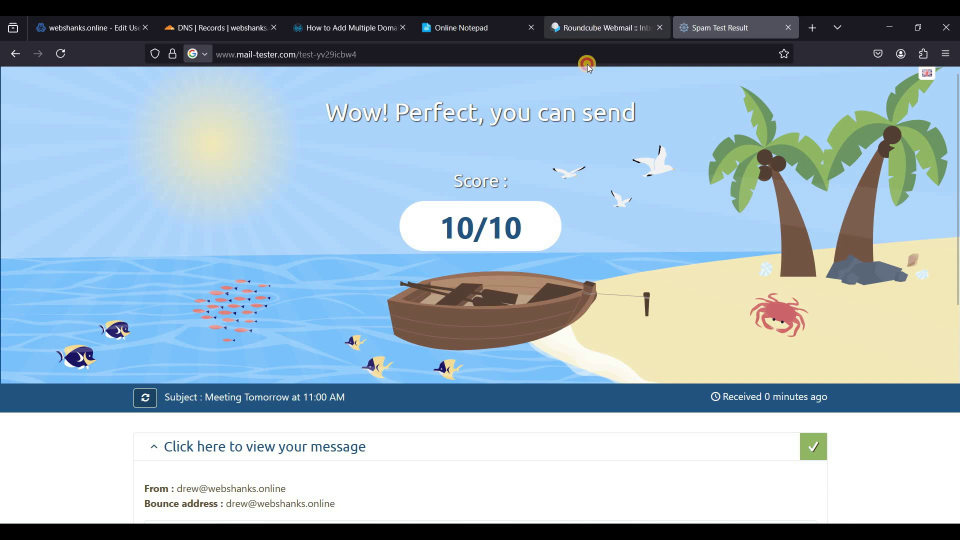
# Return to Virtualmin's webshanks.online users list and review the mail client IMAP settings
pyautogui.click(91, 30)
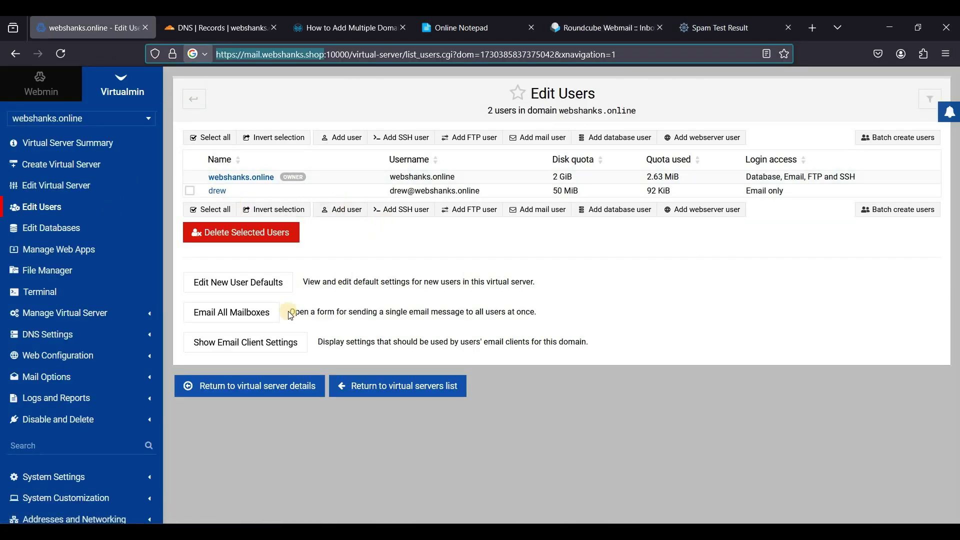
pyautogui.click(281, 346)
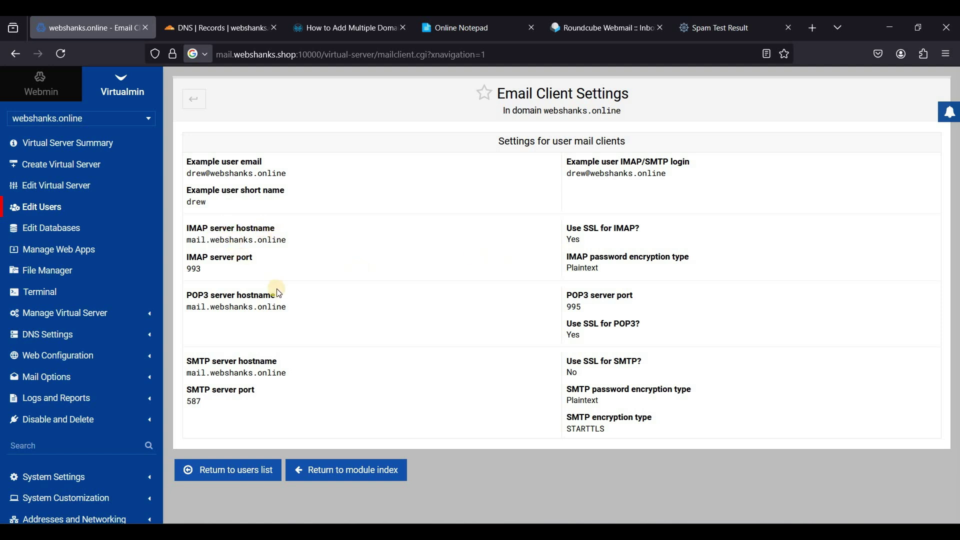
pyautogui.click(274, 346)
pyautogui.doubleClick(275, 346)
pyautogui.click(227, 244)
pyautogui.tripleClick(227, 244)
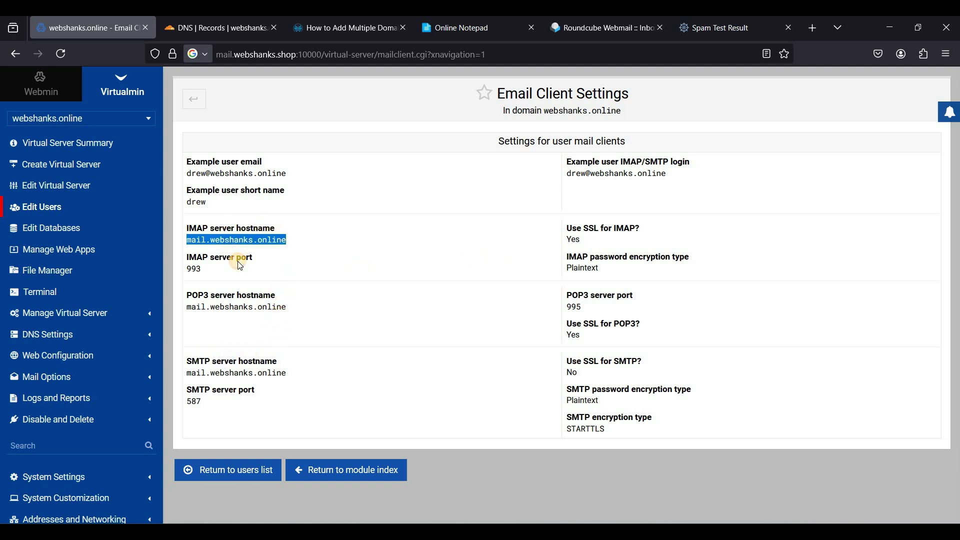
pyautogui.click(300, 255)
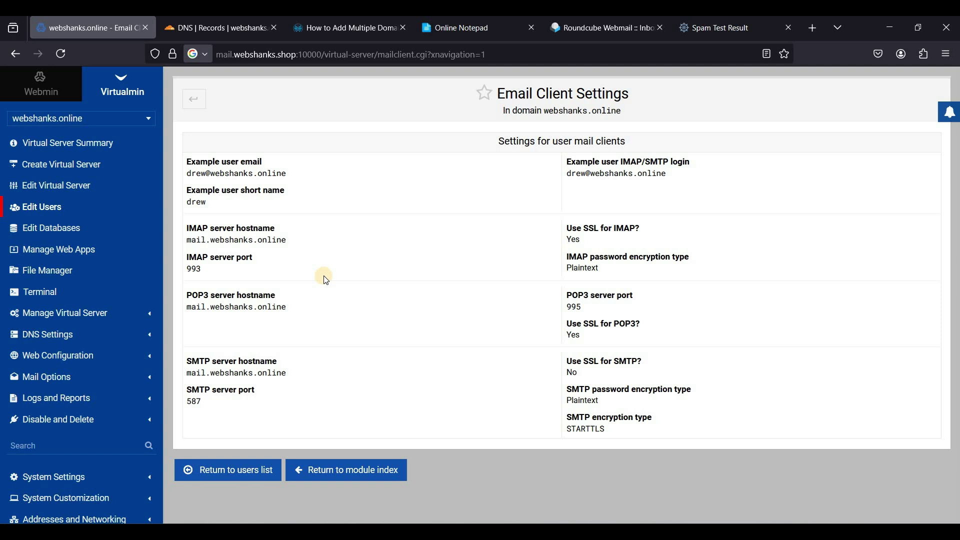
pyautogui.click(196, 106)
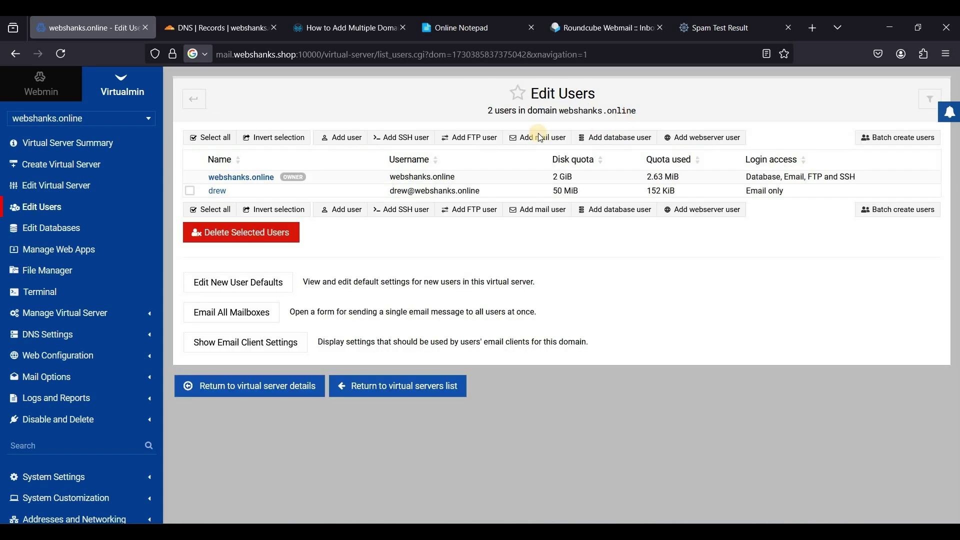
pyautogui.click(534, 138)
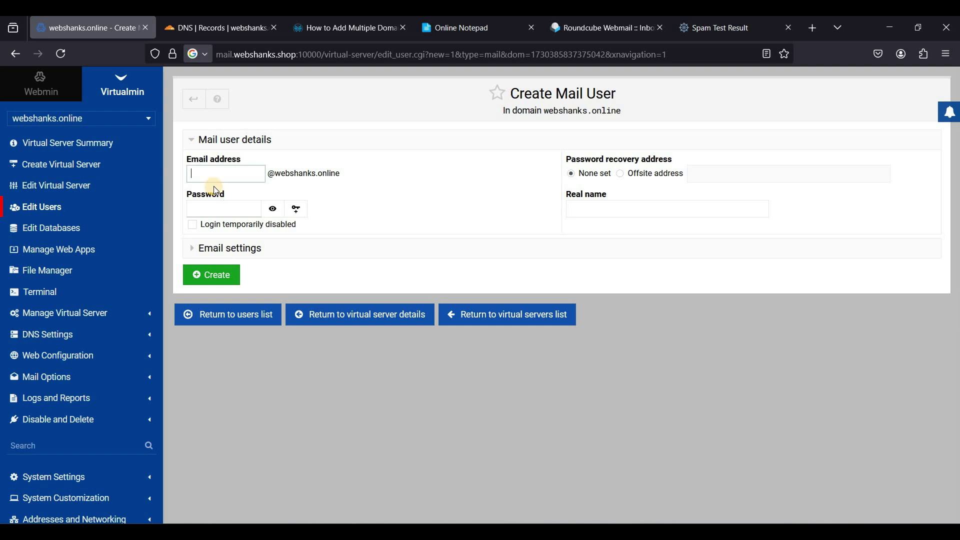
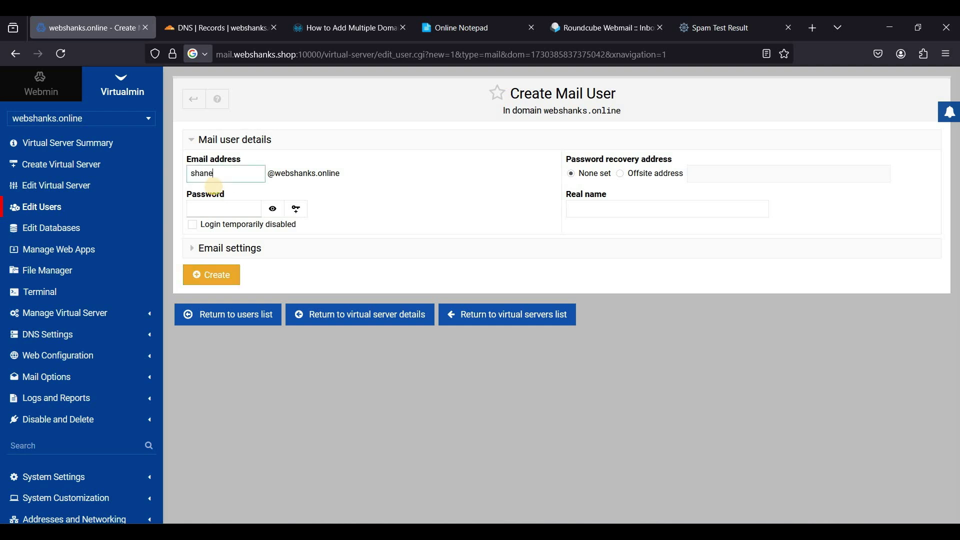
pyautogui.click(201, 204)
pyautogui.write('•')
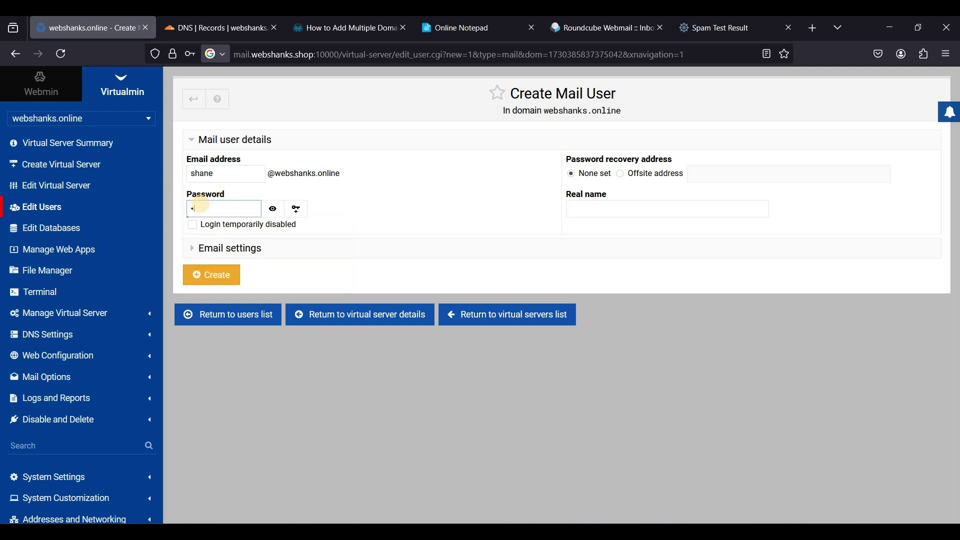
pyautogui.click(201, 205)
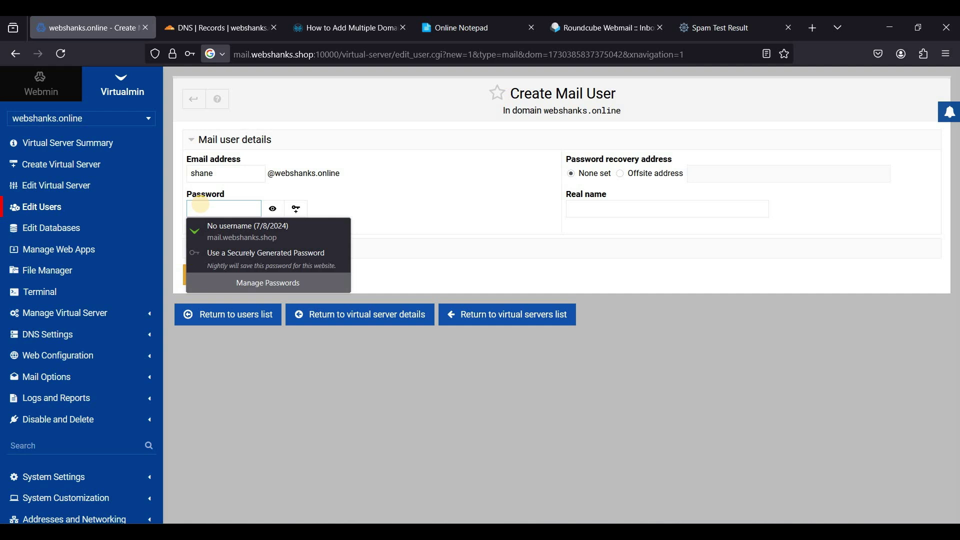
pyautogui.write('•')
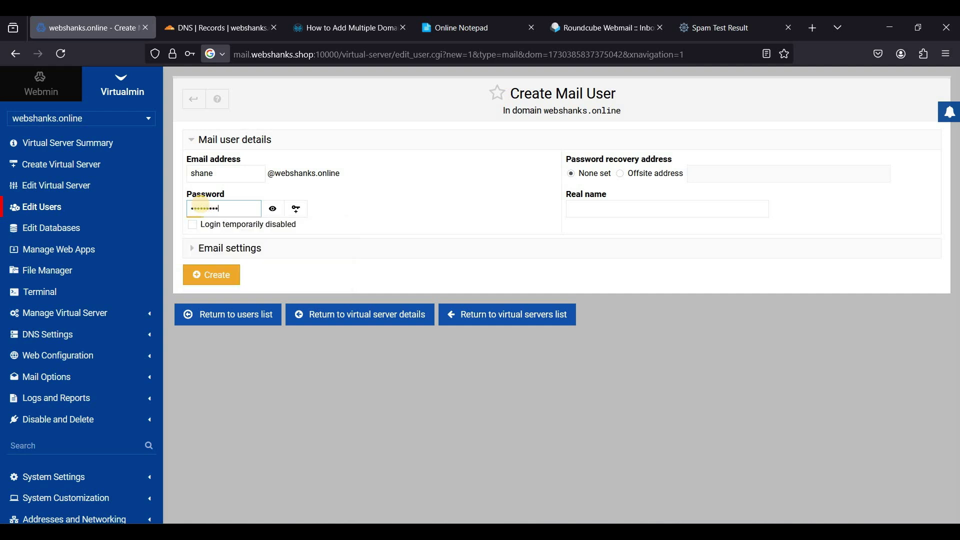
pyautogui.click(216, 275)
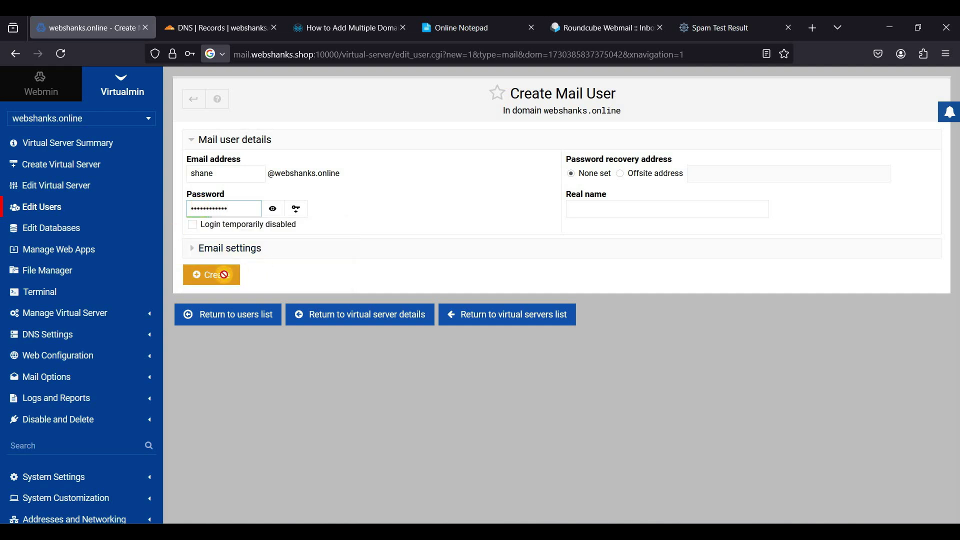
pyautogui.click(362, 205)
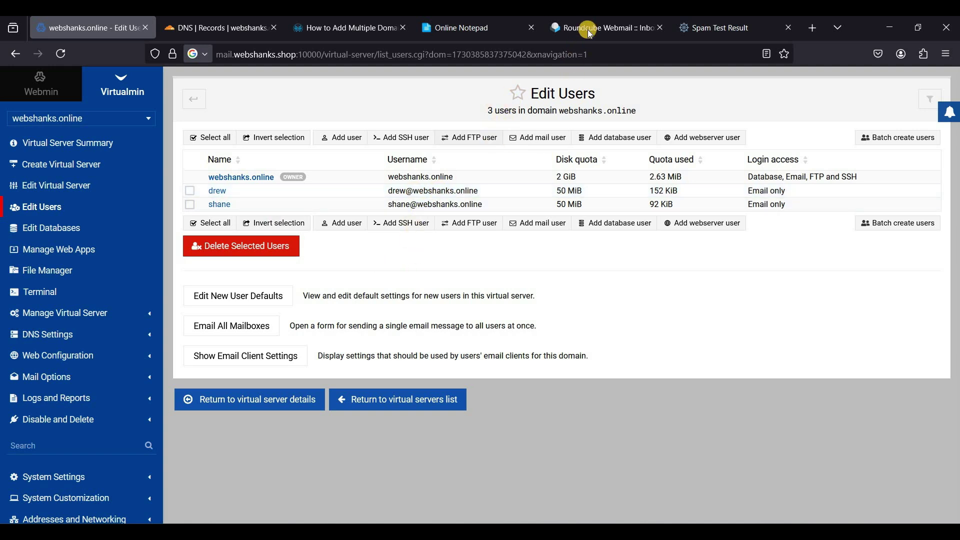
# Log out of drew's mailbox and sign in to Roundcube with shane's address and password
pyautogui.click(600, 27)
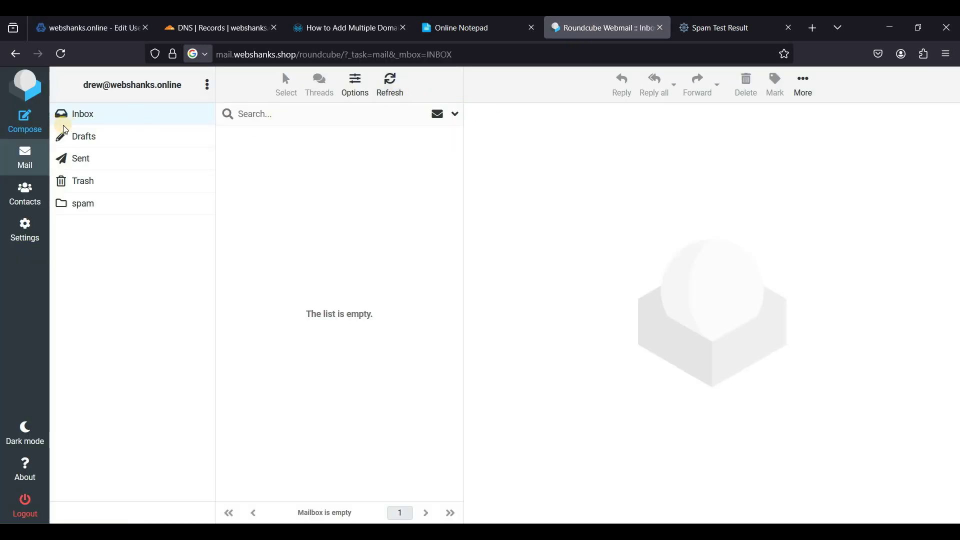
pyautogui.click(23, 499)
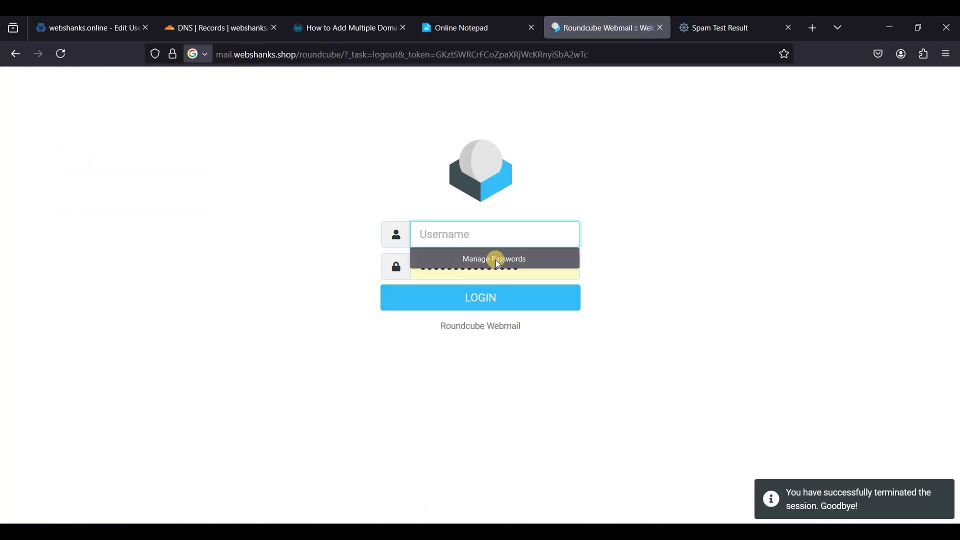
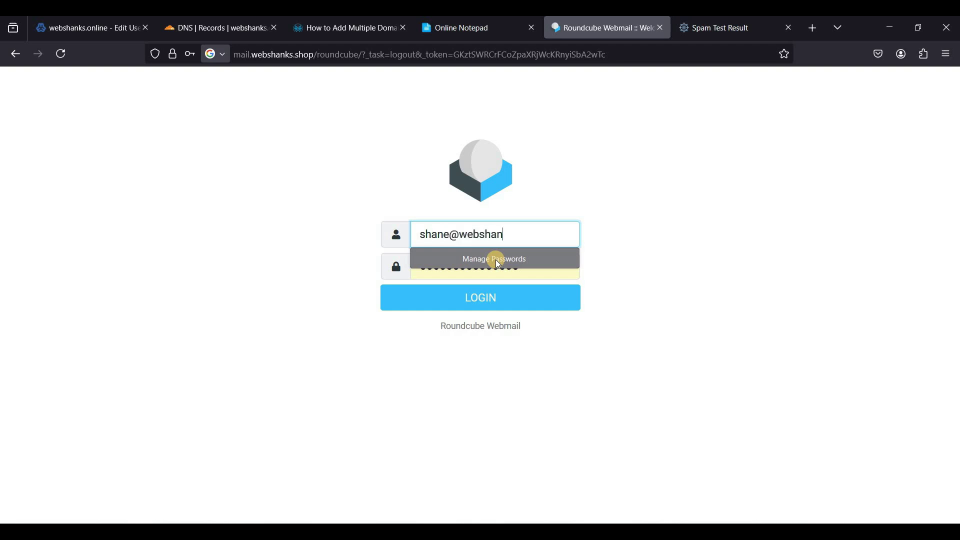
pyautogui.press('Tab')
pyautogui.write('••')
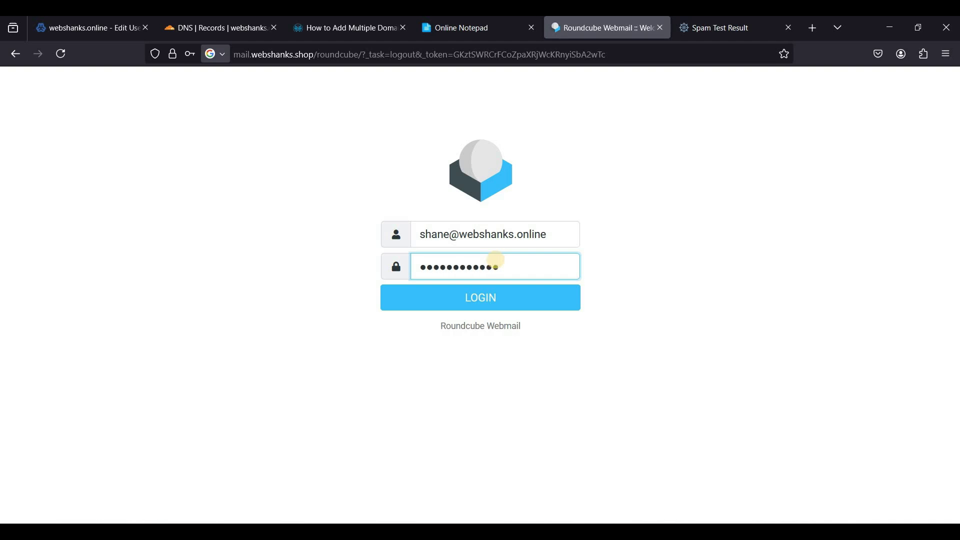
pyautogui.write('•••••••••••')
pyautogui.click(502, 301)
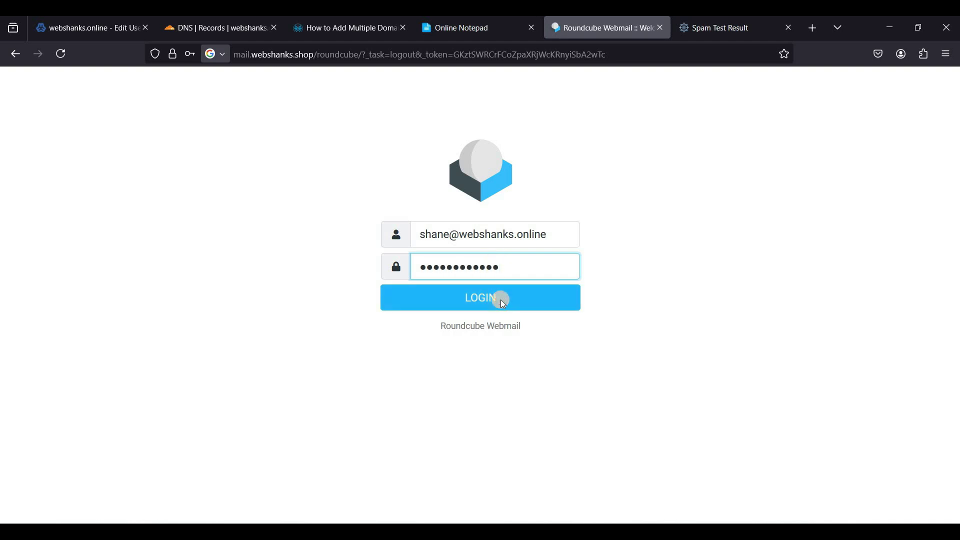
pyautogui.click(365, 203)
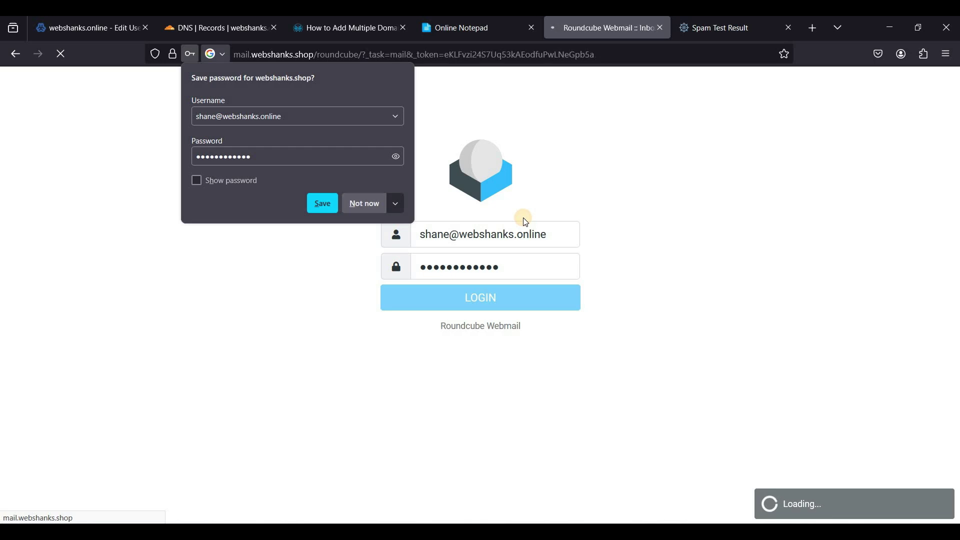
pyautogui.click(376, 205)
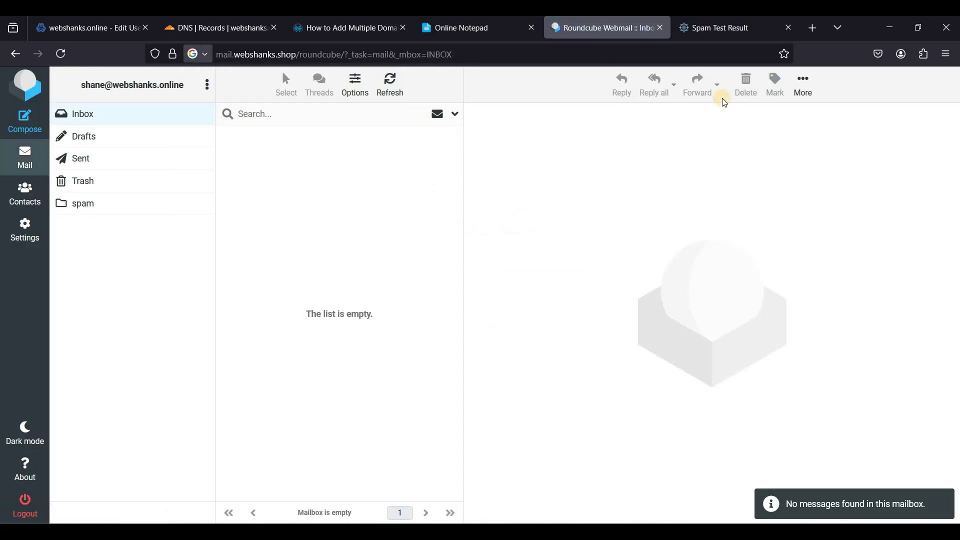
pyautogui.click(724, 29)
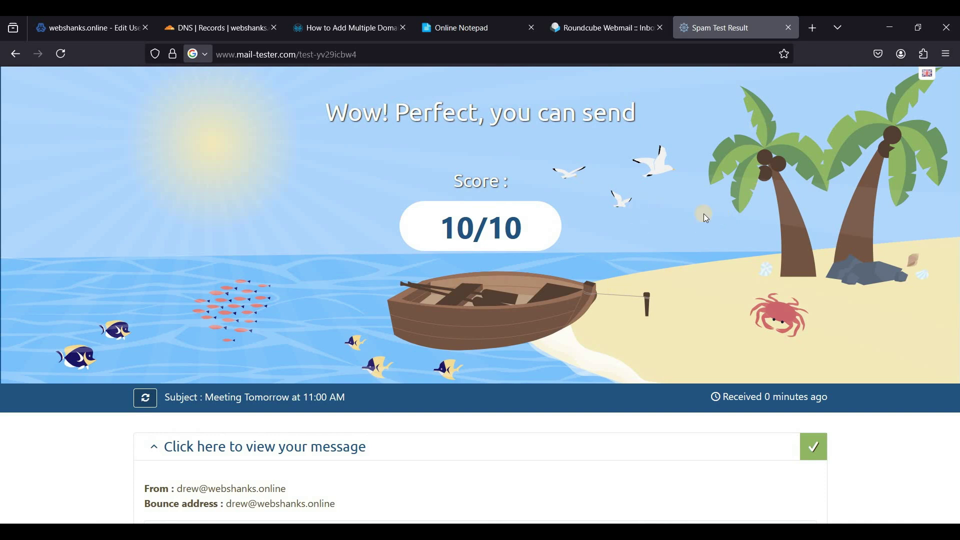
pyautogui.click(809, 35)
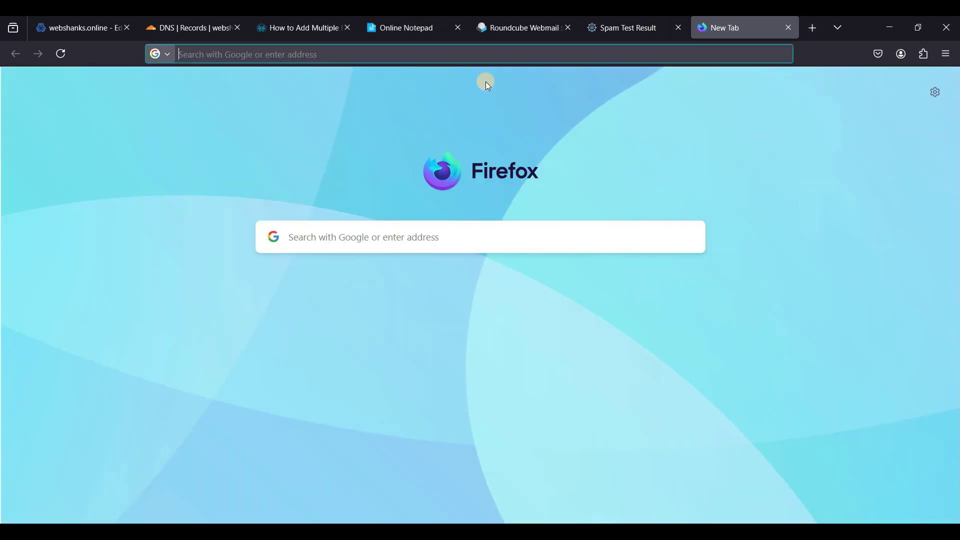
pyautogui.write('www.mail-tester.com')
pyautogui.press('Return')
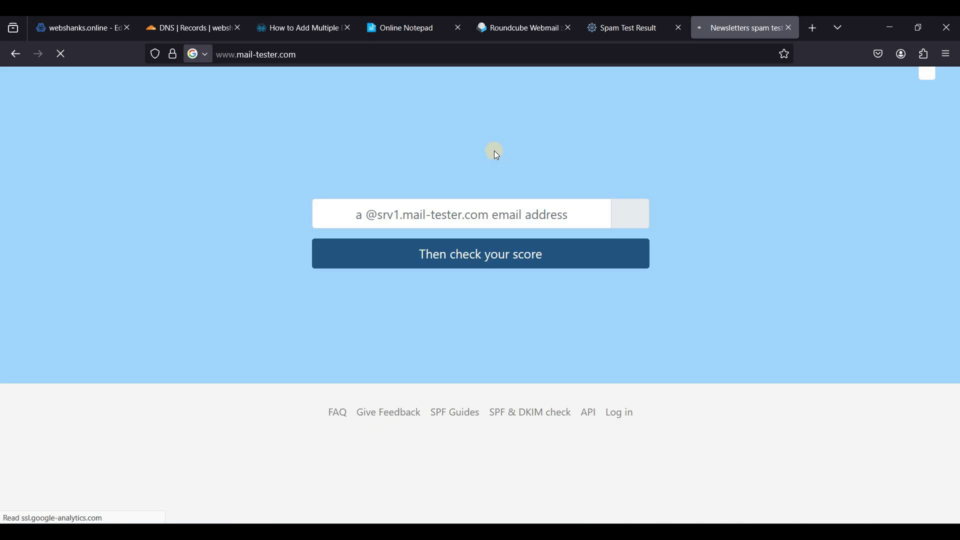
pyautogui.hotkey('ctrl', 'shift', 'Tab')
pyautogui.hotkey('ctrl', 'shift', 'Tab')
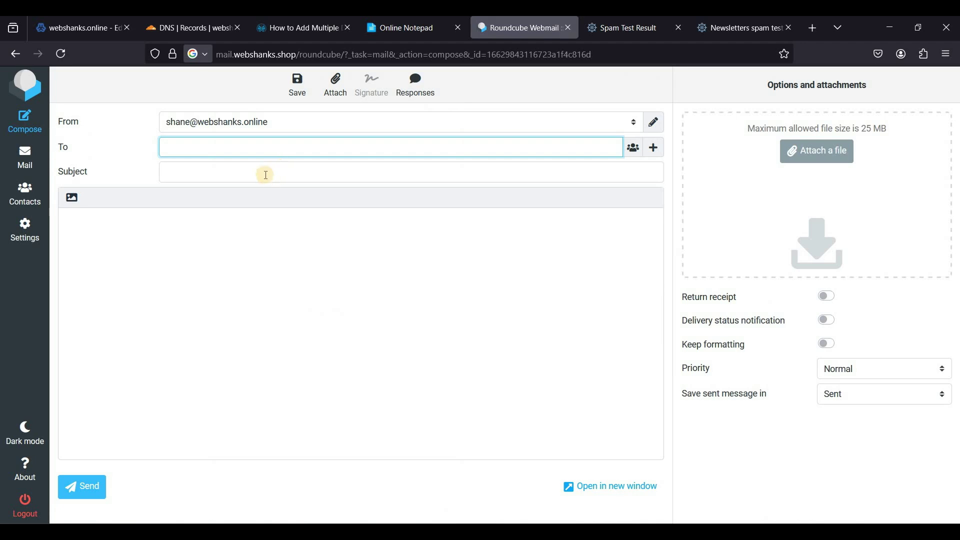
# Address the email to the mail-tester address, subject 'Meeting Tomorrow at 11:00 AM', and paste the letter
pyautogui.hotkey('ctrl', 'v')
pyautogui.press('Tab')
pyautogui.write('M')
pyautogui.click(247, 191)
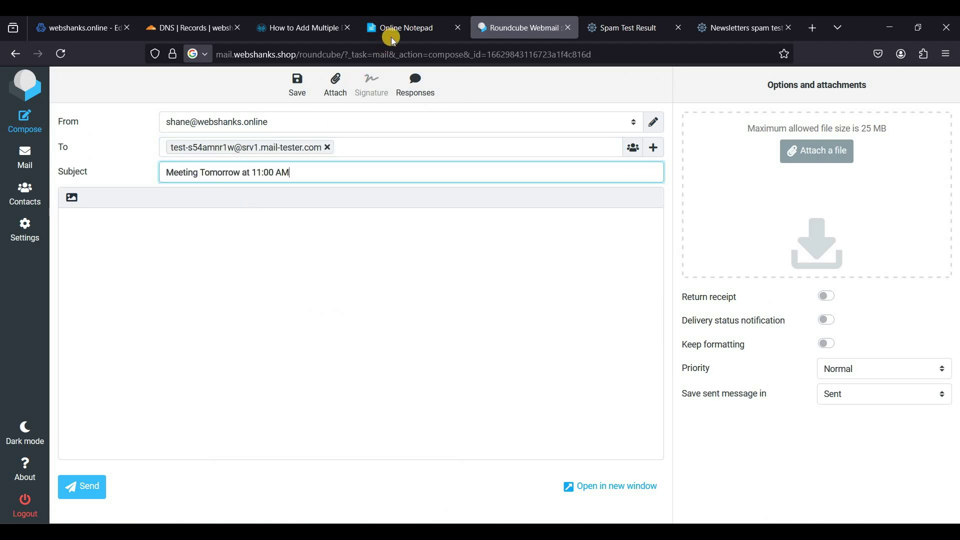
pyautogui.click(393, 29)
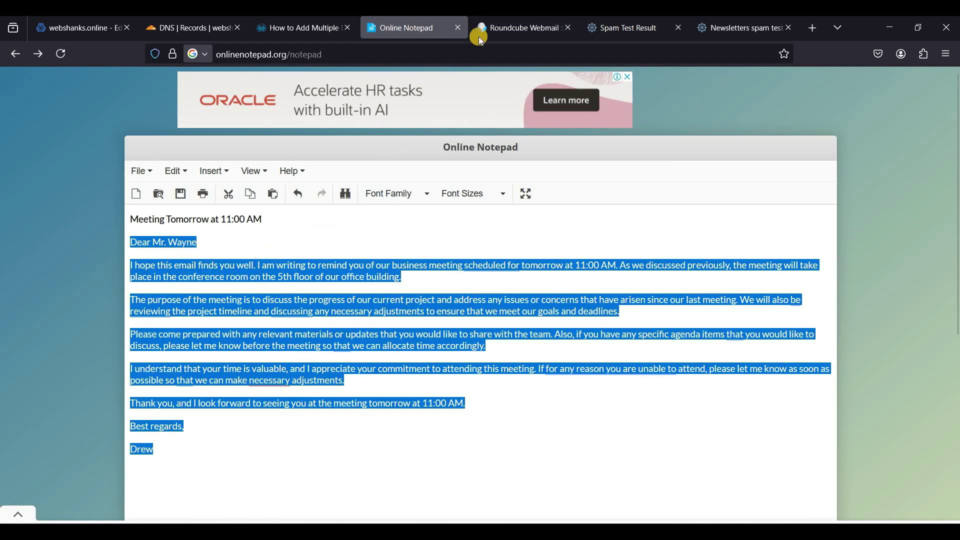
pyautogui.click(478, 31)
pyautogui.click(178, 295)
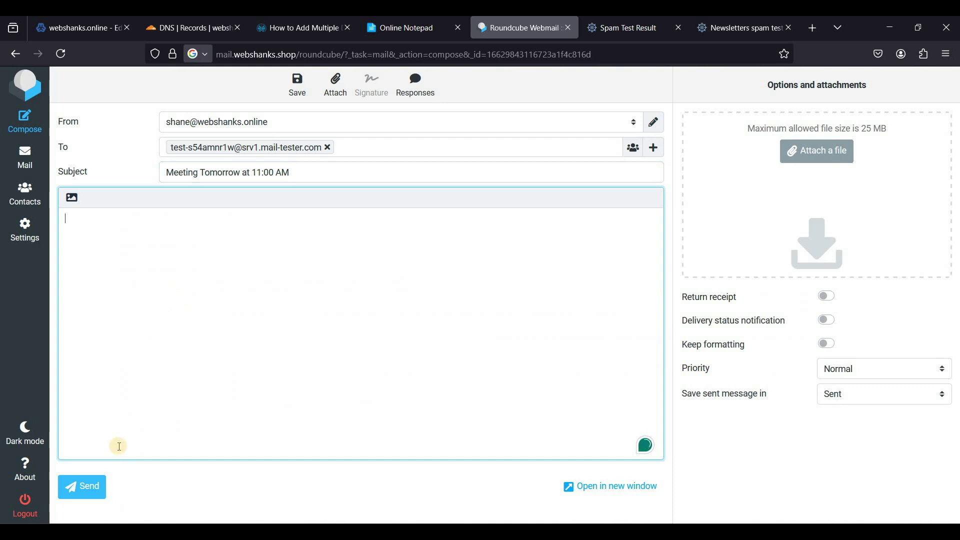
pyautogui.write('Dear Mr. Wayne  I hope this email finds you well. I am writing to remind you of our business meeting scheduled for tomorrow at 11:00 AM. As we discussed previously, the meeting will take place in the conference room on the 5th floor of our office building.  The purpose of the meeting is to discuss the progress of our current project and address any issues or concerns that have arisen since our last meeting. We will also be reviewing the project timeline and discussing any necessary adjustments to ensure that we meet our goals and deadlines.  Please come prepared with any relevant materials or updates that you would like to share with the team. Also, if you have any specific agenda items that you would like to discuss, please let me know before the meeting so that we can allocate time accordingly.  I understand that your time is valuable, and I appreciate your commitment to attending this meeting. If for any reason you are unable to attend, please let me know as soon as possible so that we can make necessary adjustments.  Thank you, and I look forward to seeing you at the meeting tomorrow at 11:00 AM.  Best regards,  Drew')
# Change the letter's signature from Drew to Shane and send the message
pyautogui.moveTo(100, 460); pyautogui.dragTo(46, 453)
pyautogui.press('BackSpace')
pyautogui.press('BackSpace')
pyautogui.write('Shane')
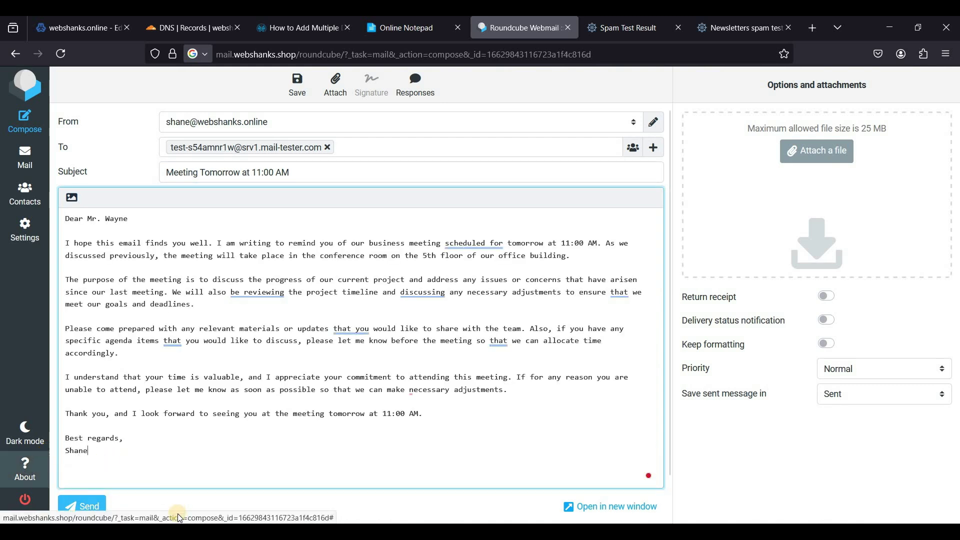
pyautogui.press('Return')
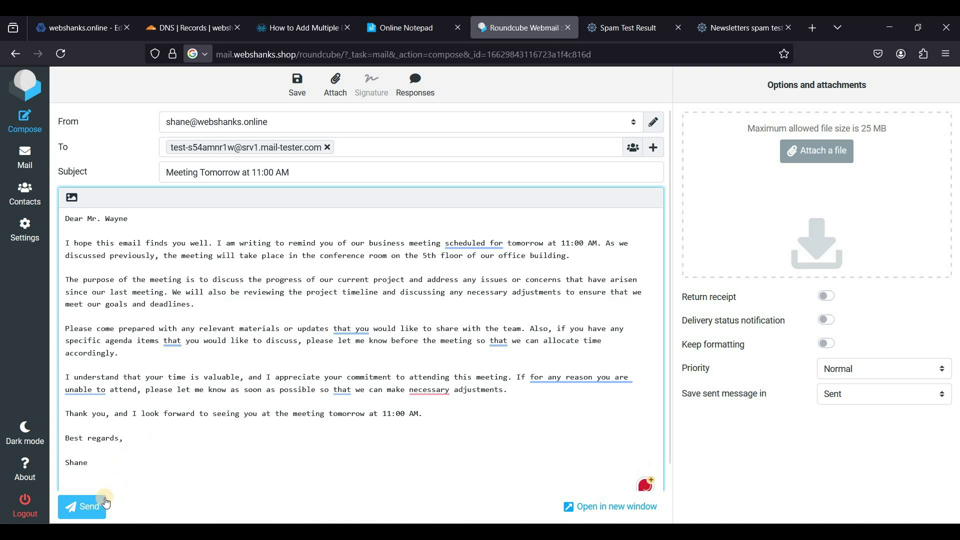
pyautogui.click(89, 510)
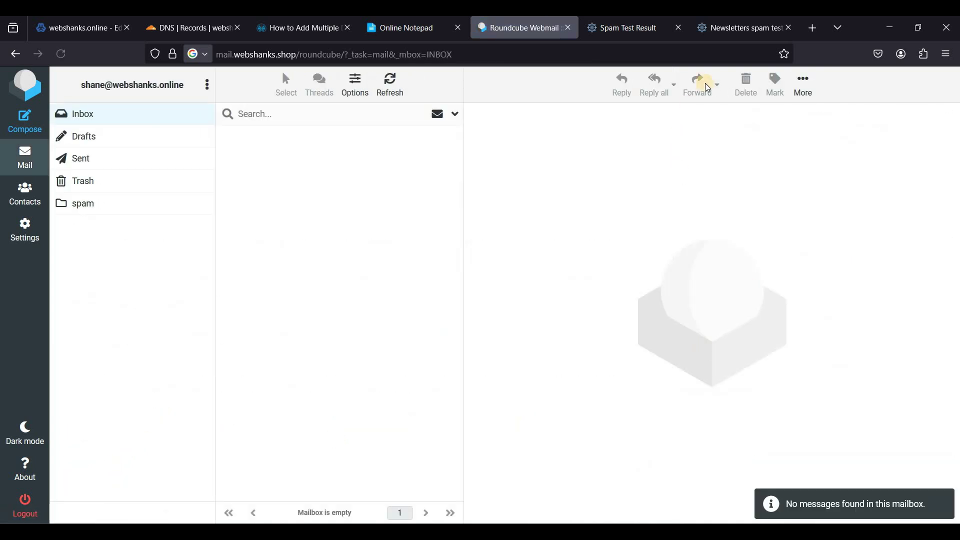
# Check shane's message score on mail-tester, 10/10, and expand its details to confirm the sender
pyautogui.click(718, 28)
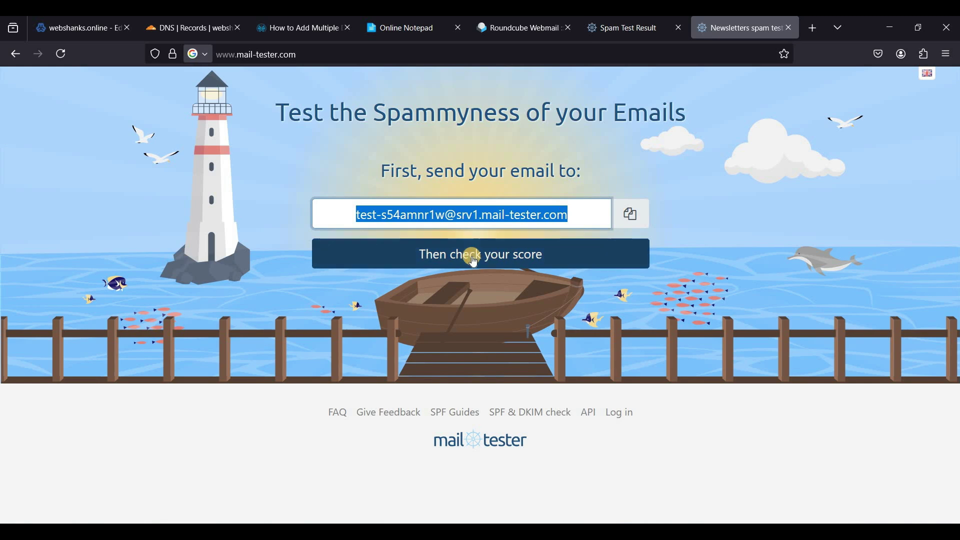
pyautogui.click(478, 259)
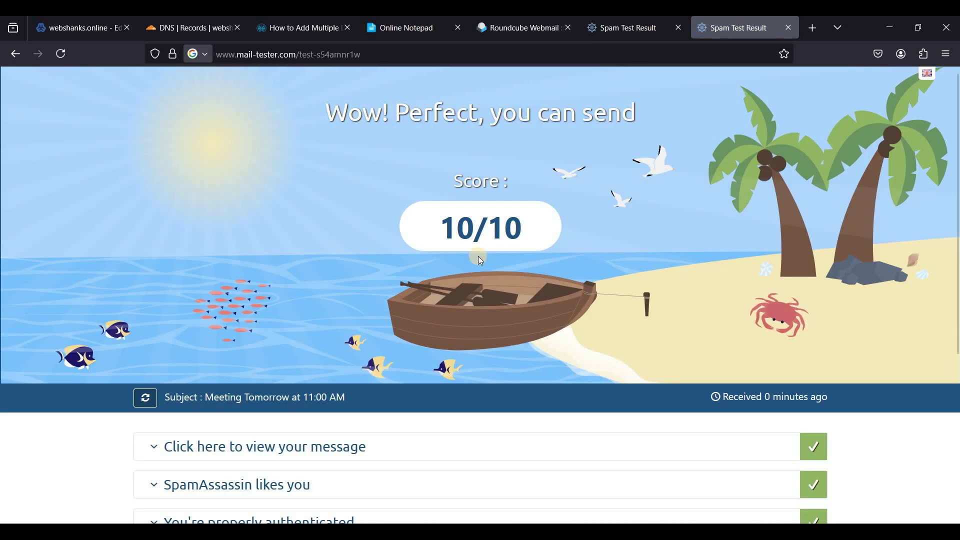
pyautogui.scroll(-3, 428, 279)
pyautogui.click(321, 316)
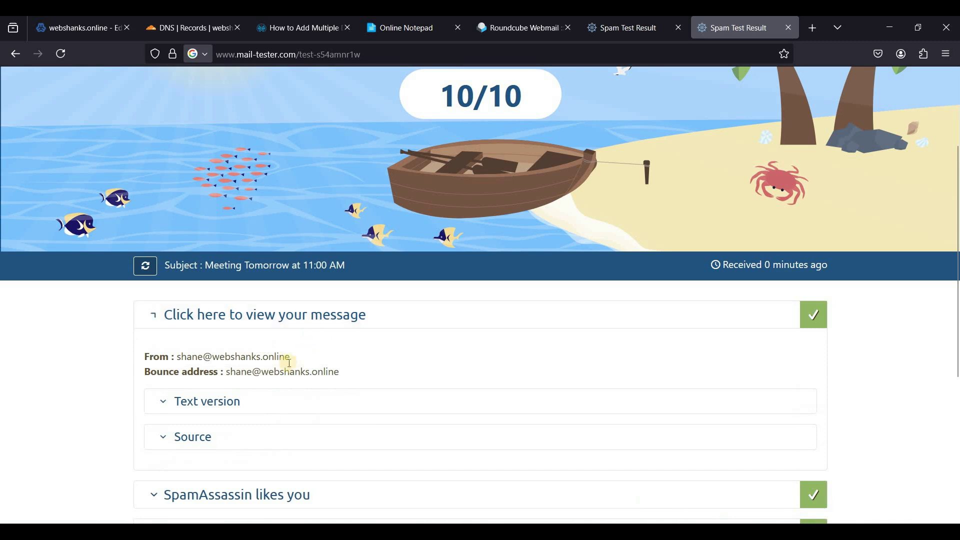
pyautogui.scroll(3, 578, 276)
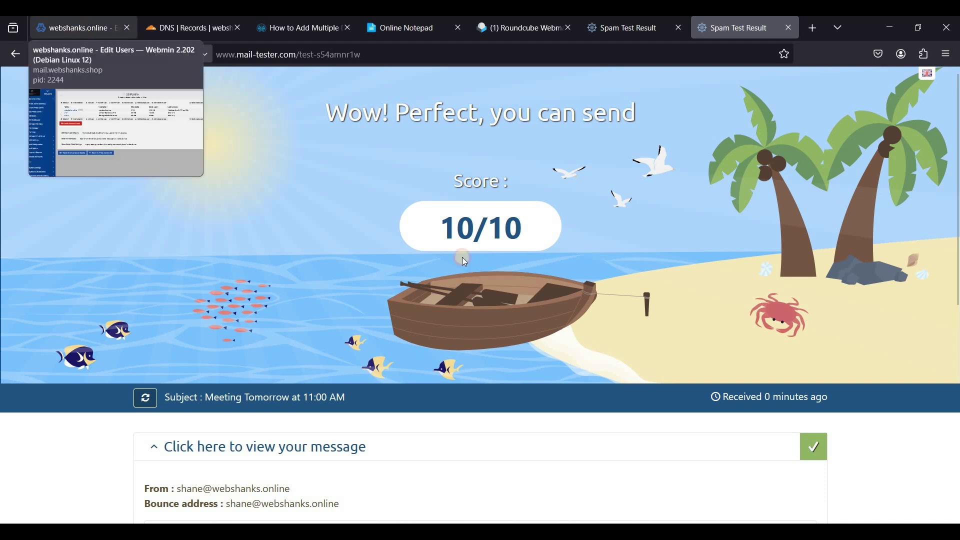
pyautogui.hotkey('ctrl', 'Tab')
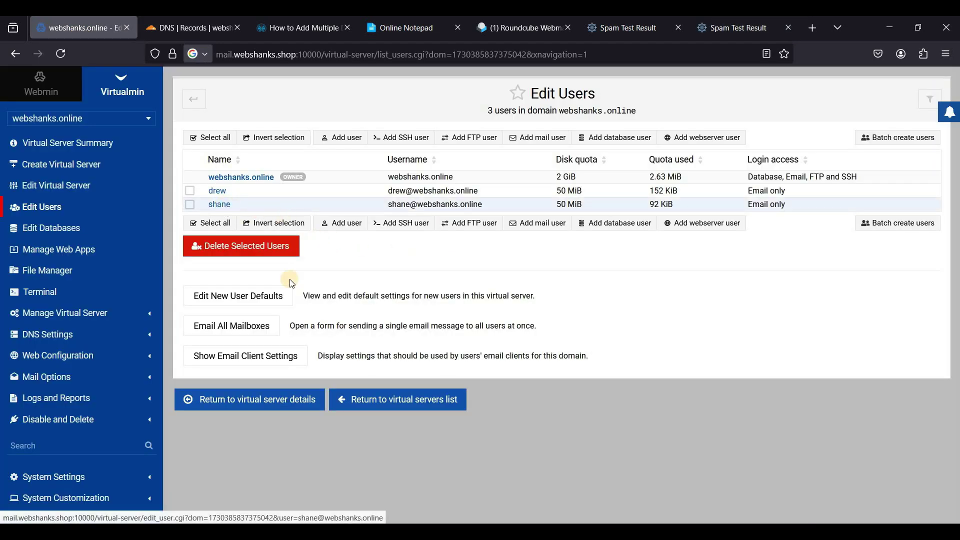
pyautogui.click(259, 356)
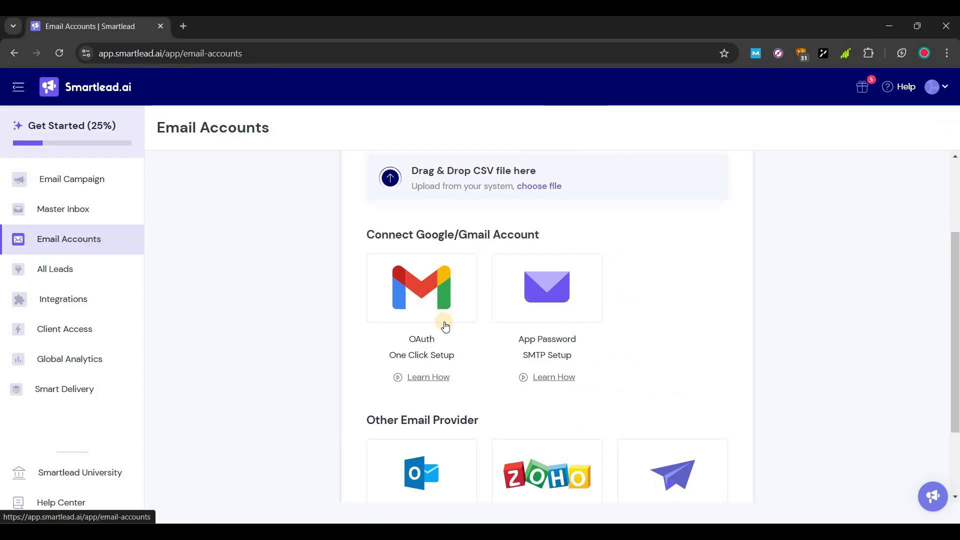
# Open the App Password SMTP form and enter the sender's name and webshanks.online address
pyautogui.scroll(-2, 549, 322)
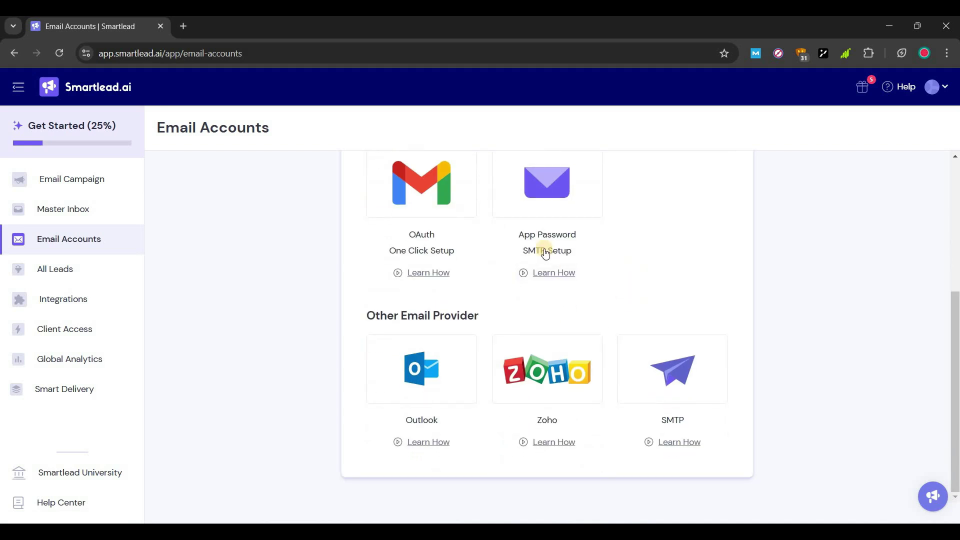
pyautogui.scroll(1, 542, 270)
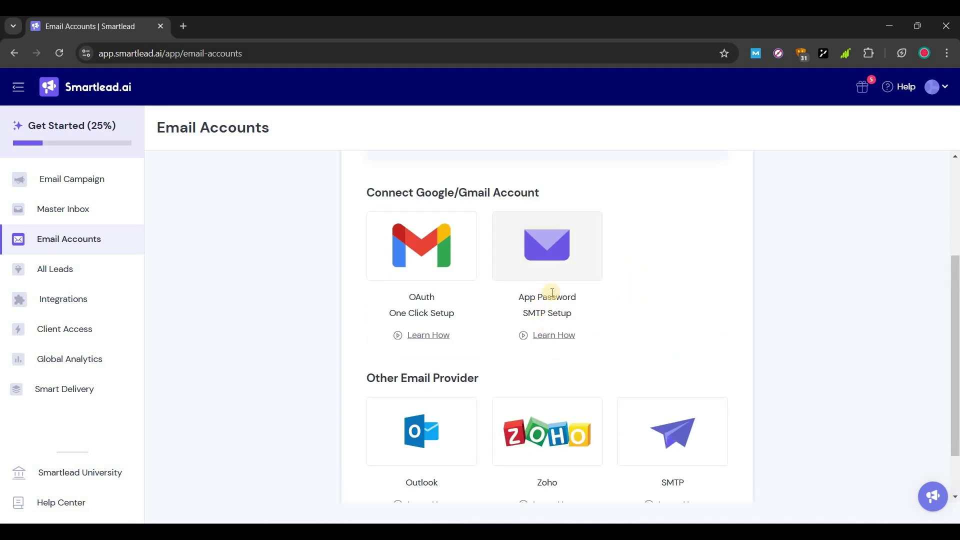
pyautogui.click(503, 325)
pyautogui.click(323, 214)
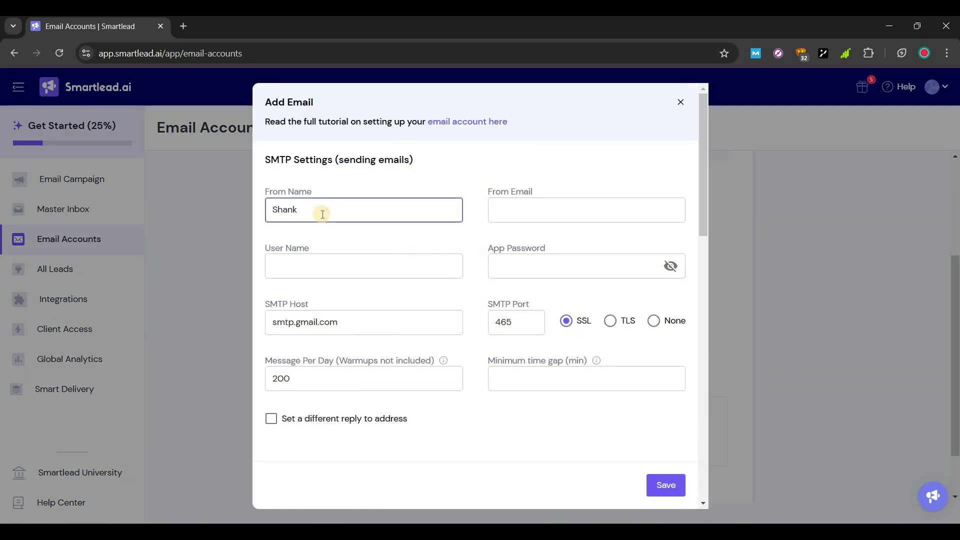
pyautogui.write('Shane')
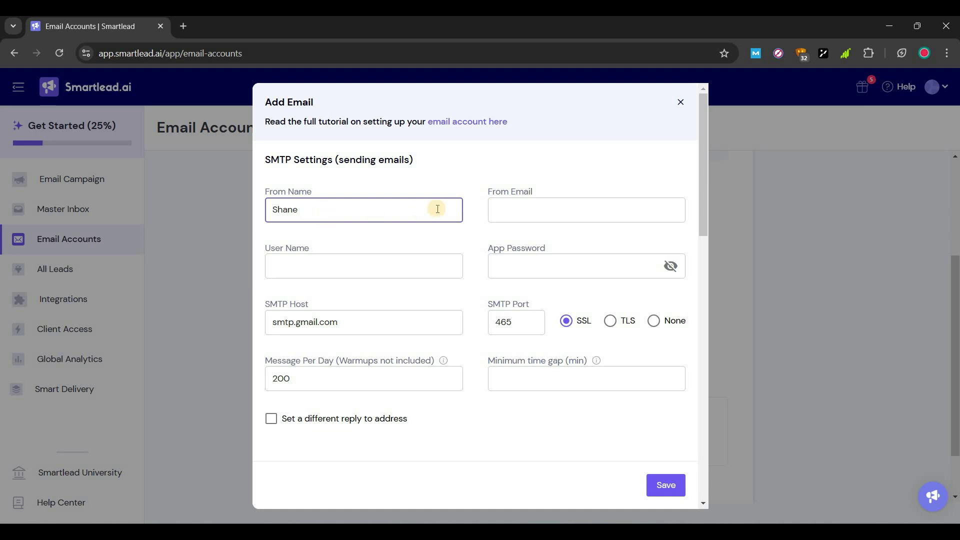
pyautogui.click(499, 216)
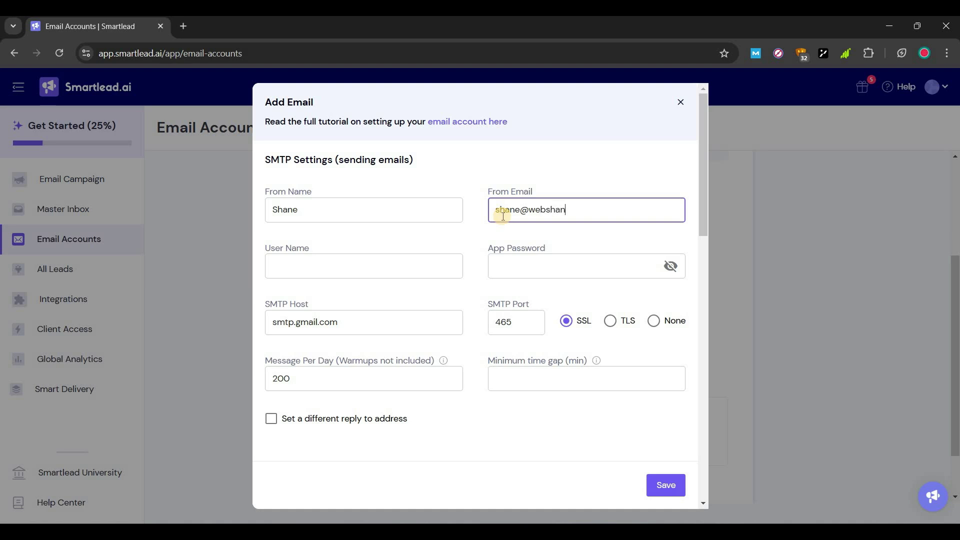
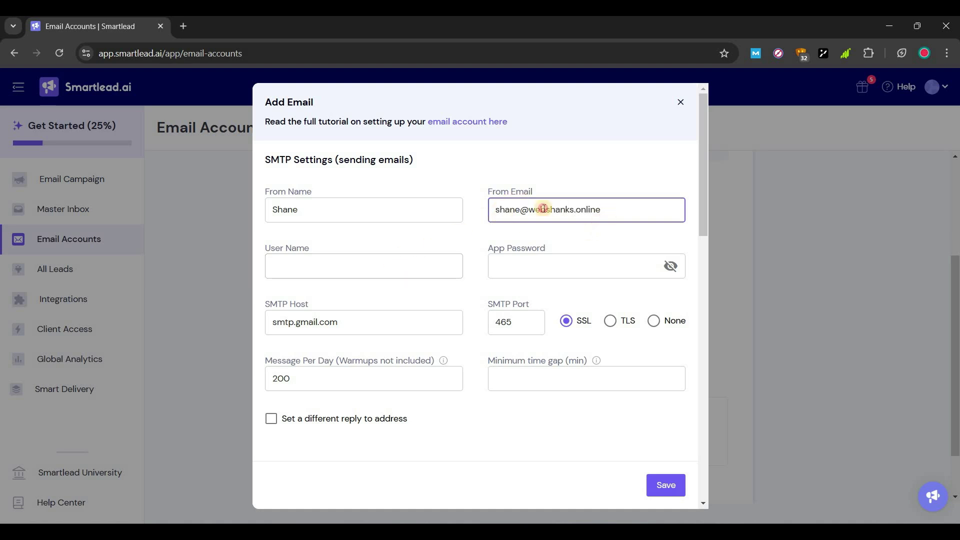
# Reuse the sender address as username, enter the mailbox password, and switch to TLS on 587
pyautogui.moveTo(601, 210); pyautogui.dragTo(368, 327)
pyautogui.hotkey('ctrl', 'c')
pyautogui.click(330, 265)
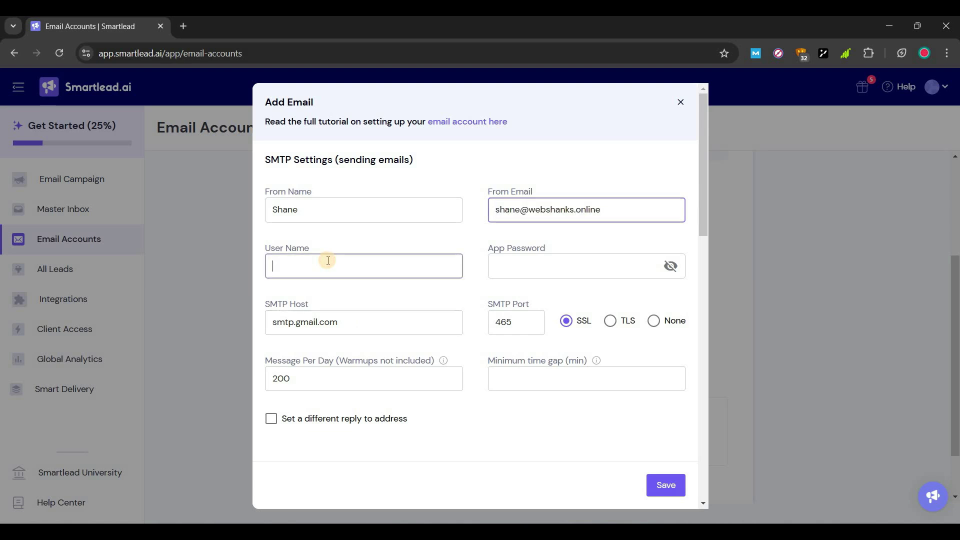
pyautogui.hotkey('ctrl', 'v')
pyautogui.click(545, 270)
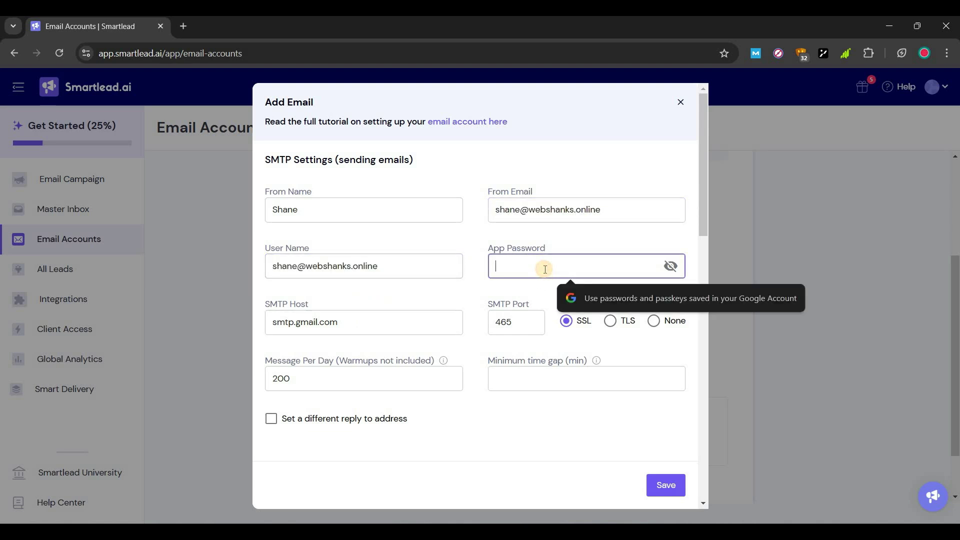
pyautogui.write('•••')
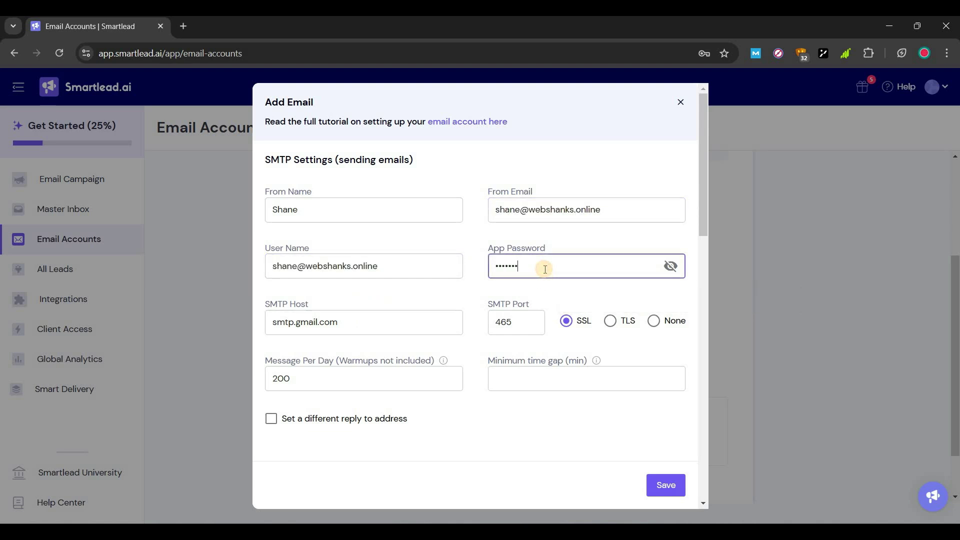
pyautogui.write('•••')
pyautogui.click(610, 322)
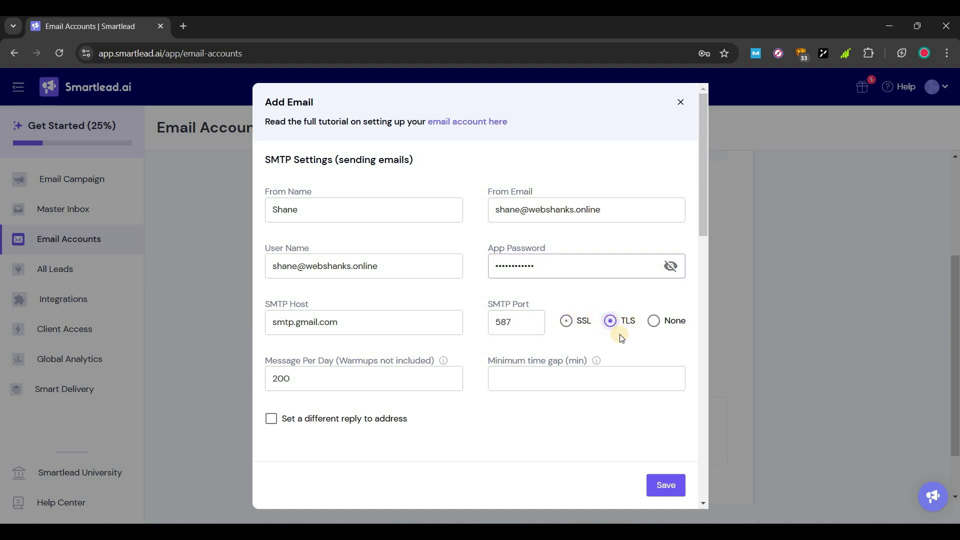
pyautogui.click(375, 328)
pyautogui.hotkey('ctrl', 'a')
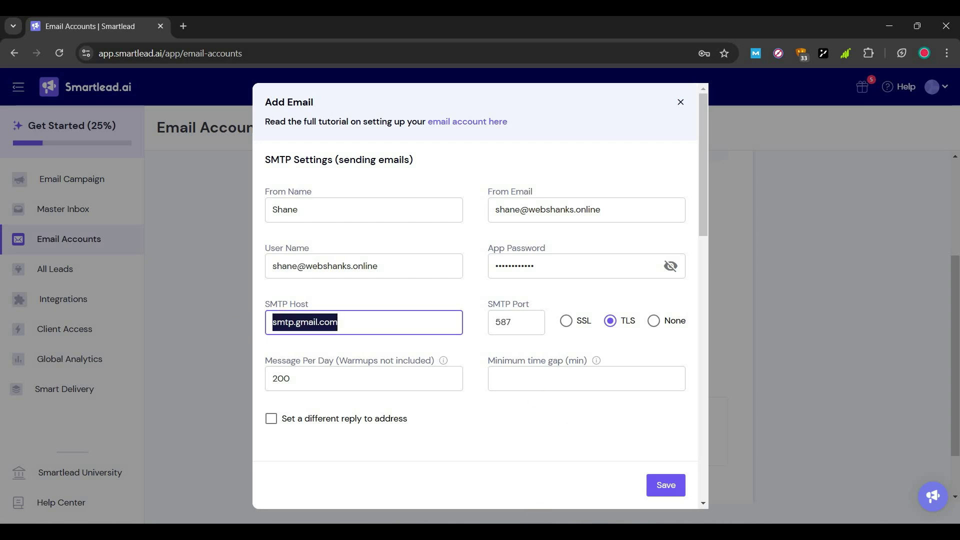
# Set the SMTP host to mail.webshanks.shop and the daily limit to 30 messages
pyautogui.hotkey('alt', 'Tab')
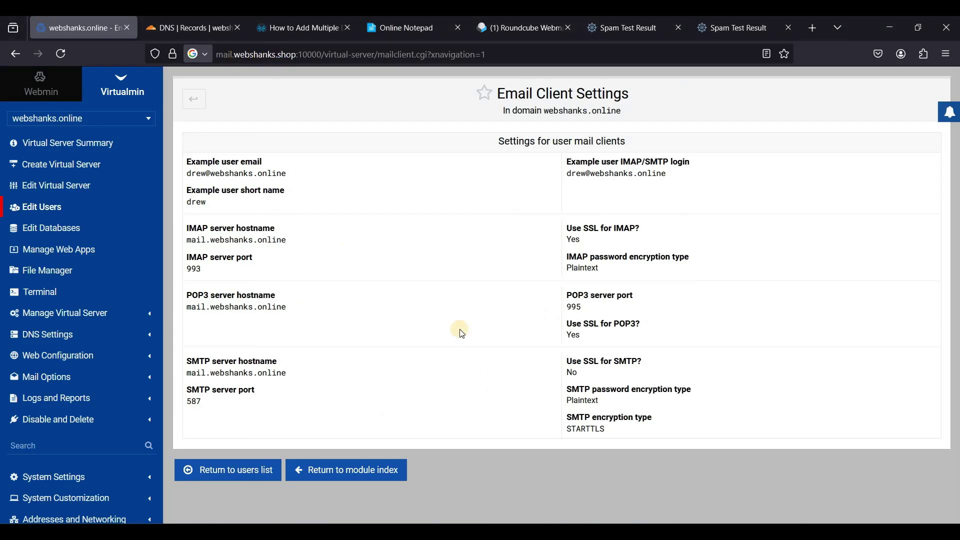
pyautogui.hotkey('alt', 'Tab')
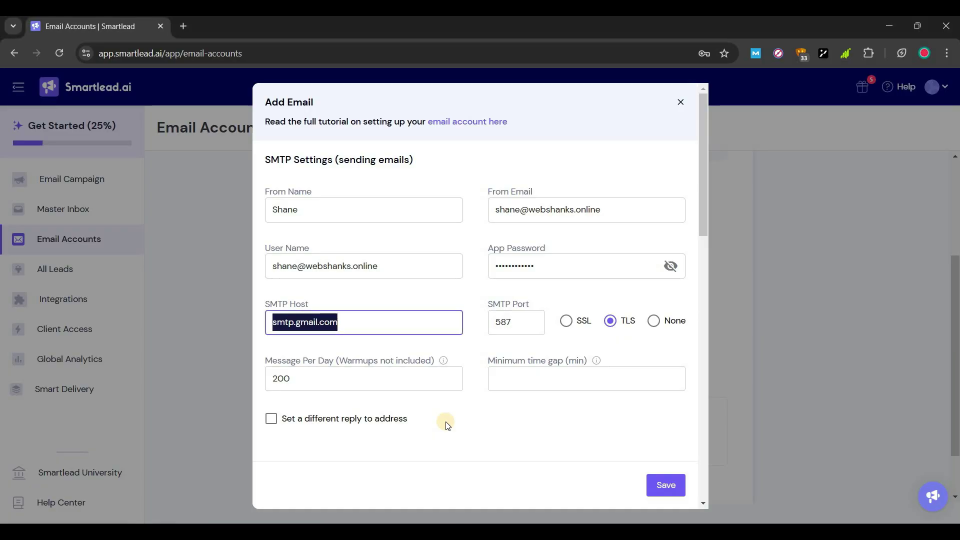
pyautogui.write('mail.webshanks.shop')
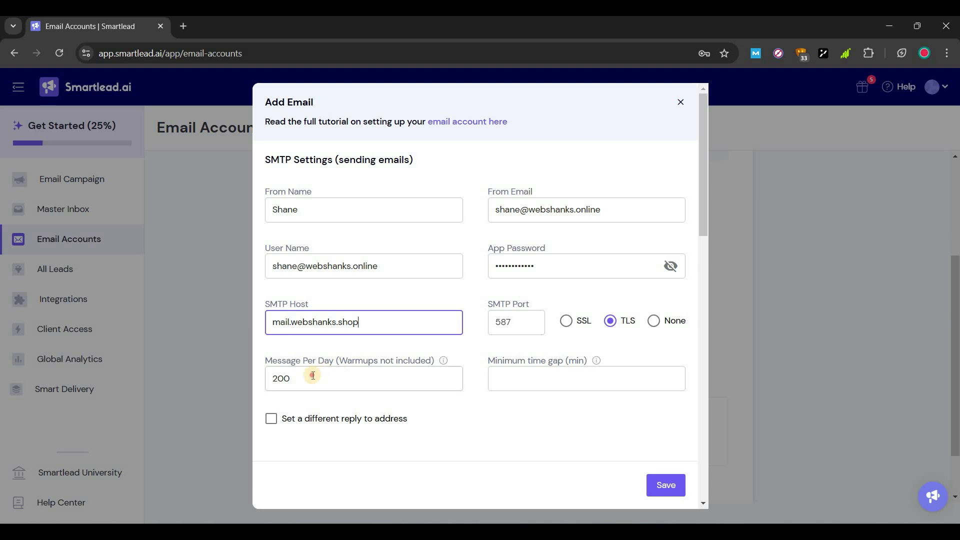
pyautogui.click(311, 376)
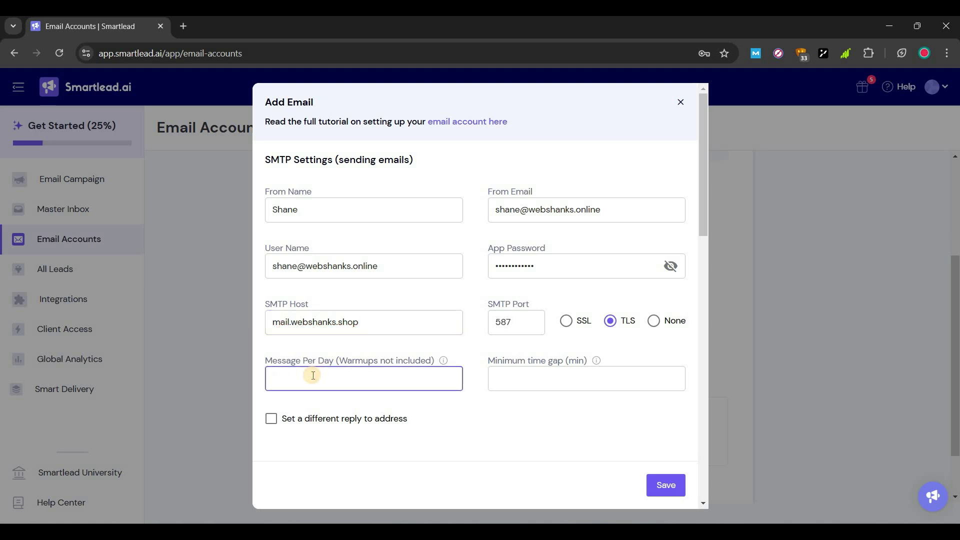
pyautogui.write('30')
# Set a 9-minute gap and IMAP host mail.webshanks.shop, then save the mailbox
pyautogui.click(511, 381)
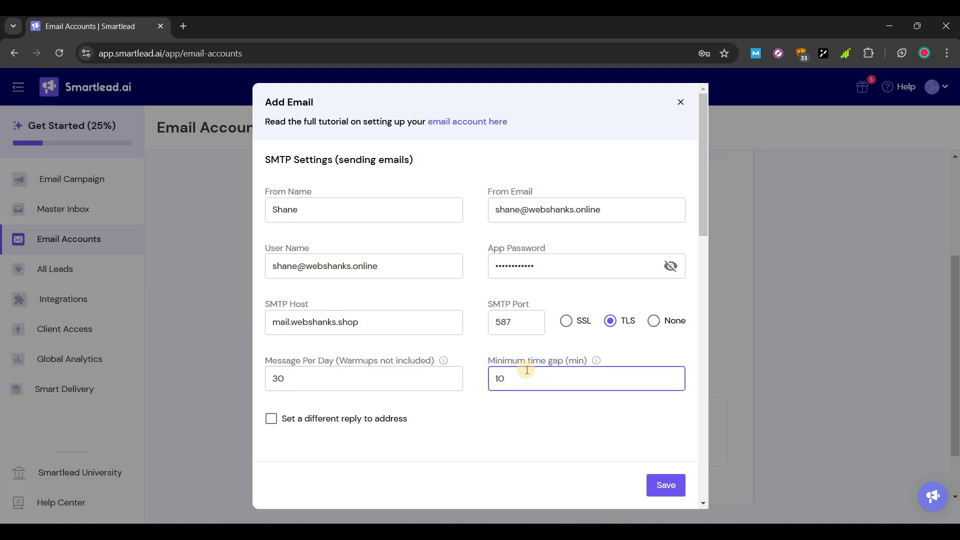
pyautogui.scroll(-1, 527, 370)
pyautogui.scroll(-3, 425, 326)
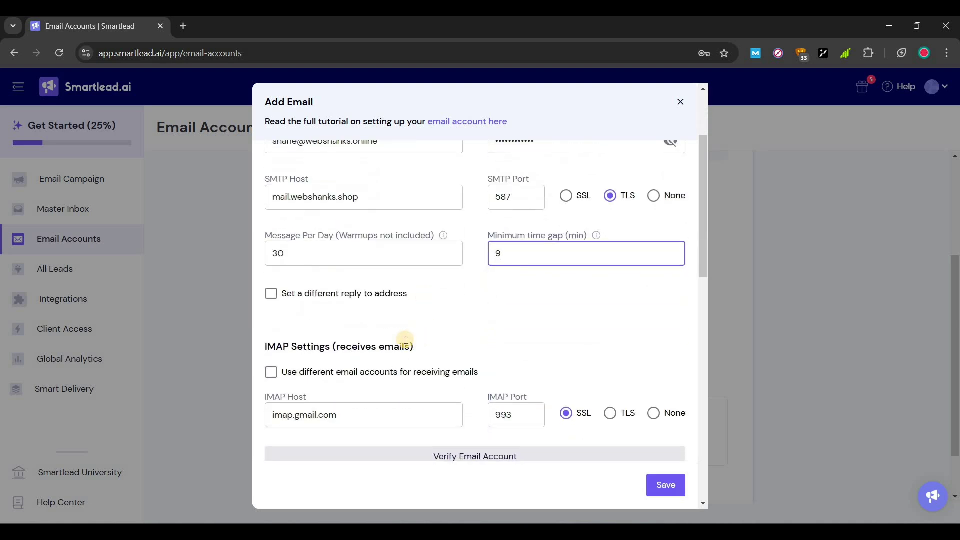
pyautogui.scroll(-1, 388, 369)
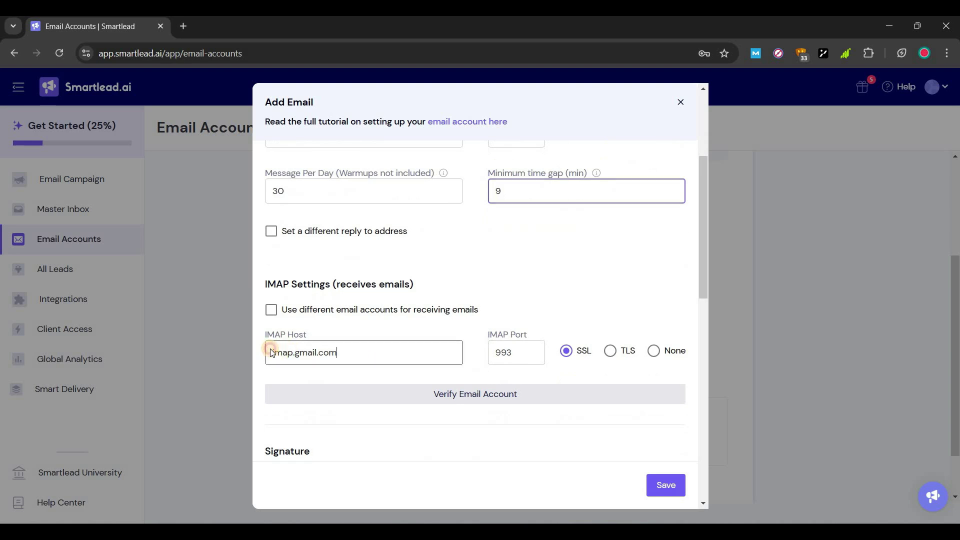
pyautogui.doubleClick(272, 353)
pyautogui.write('mail')
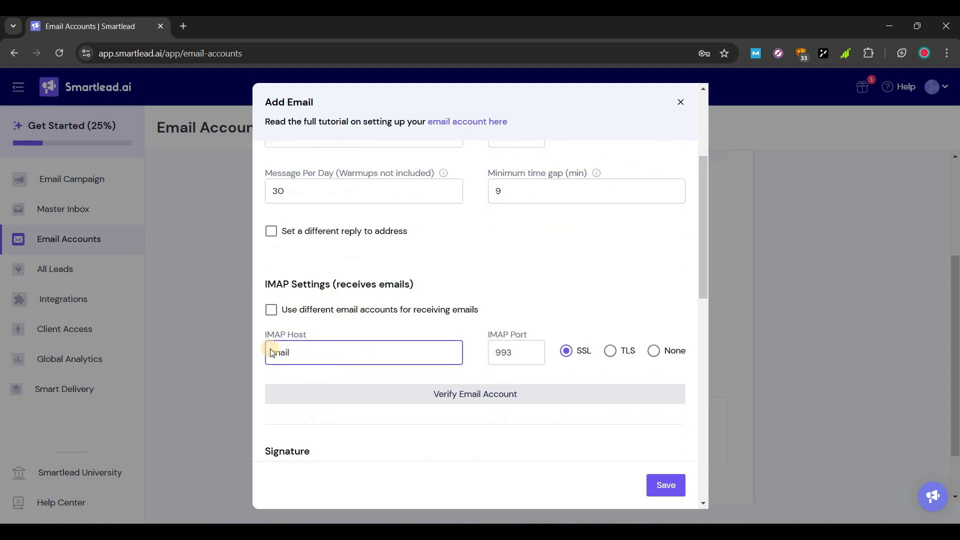
pyautogui.write('.webshanks.shop')
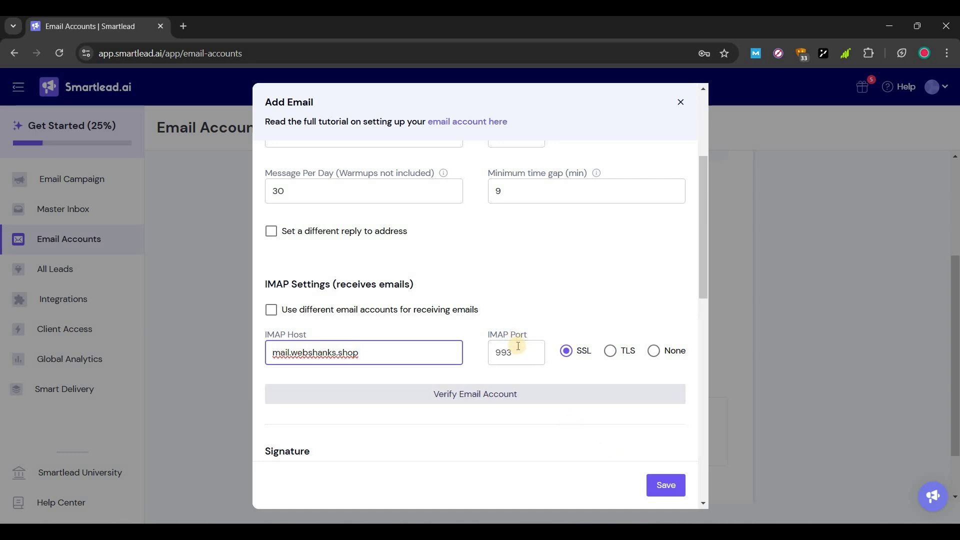
pyautogui.scroll(-4, 613, 432)
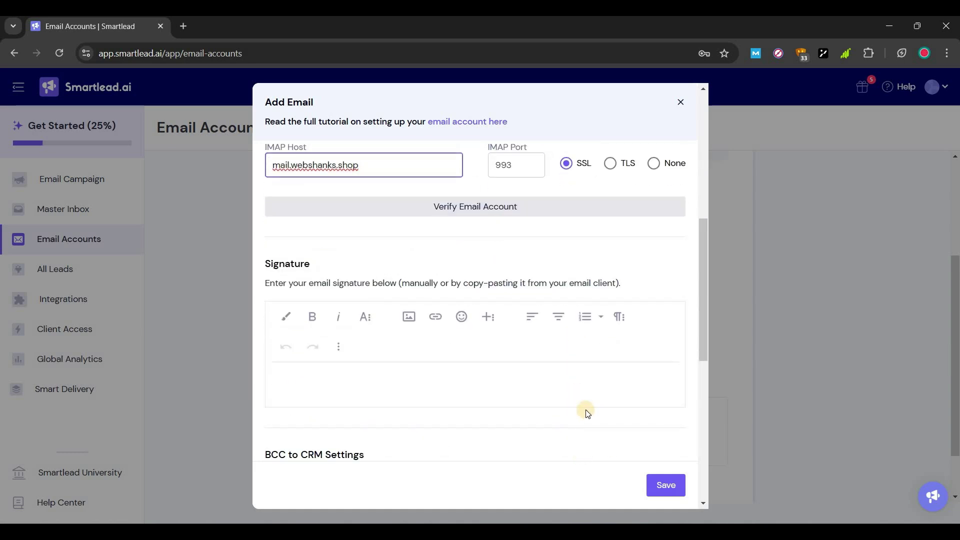
pyautogui.scroll(5, 586, 410)
pyautogui.scroll(-12, 586, 410)
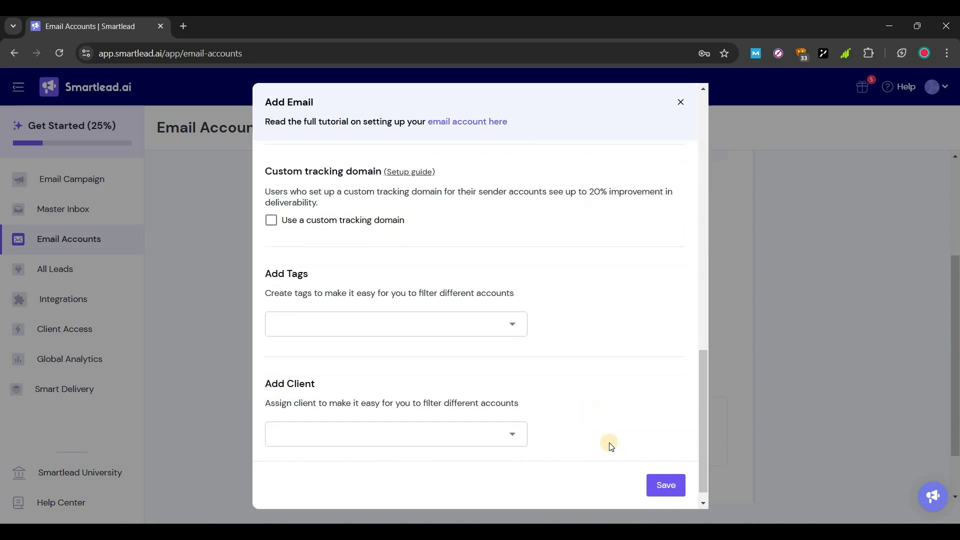
pyautogui.click(653, 484)
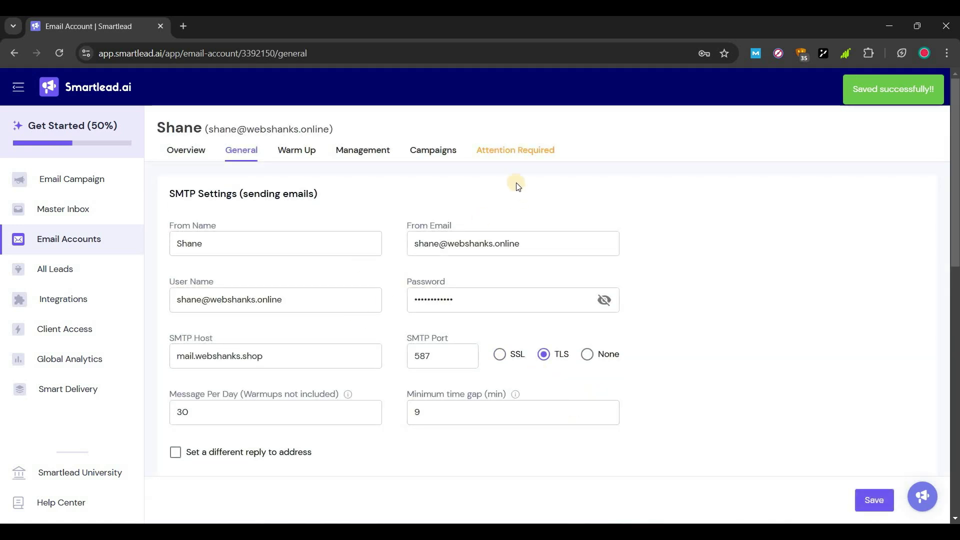
# Copy selector 202409 from Cloudflare's DKIM record into Custom DKIM selector and verify DNS
pyautogui.click(509, 155)
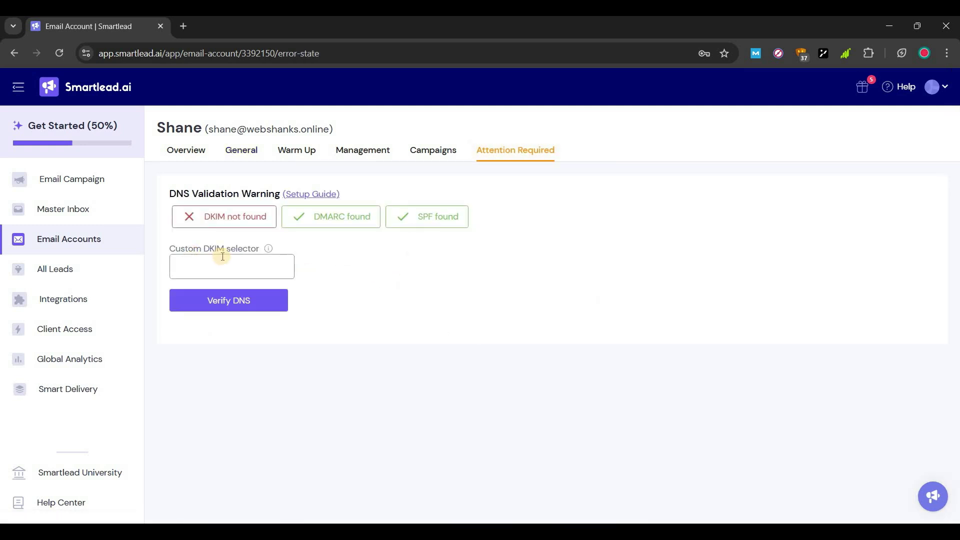
pyautogui.moveTo(210, 248); pyautogui.dragTo(243, 249)
pyautogui.click(252, 268)
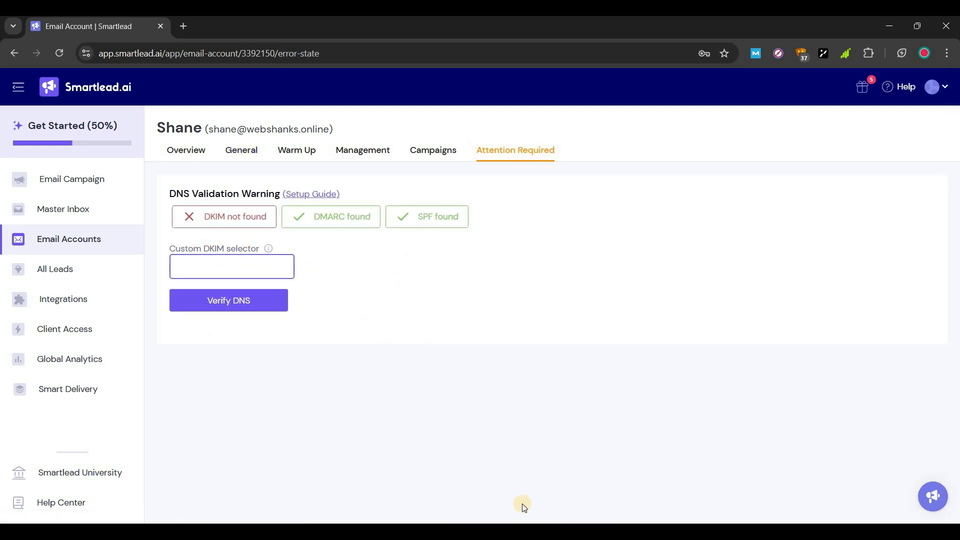
pyautogui.hotkey('alt', 'Tab')
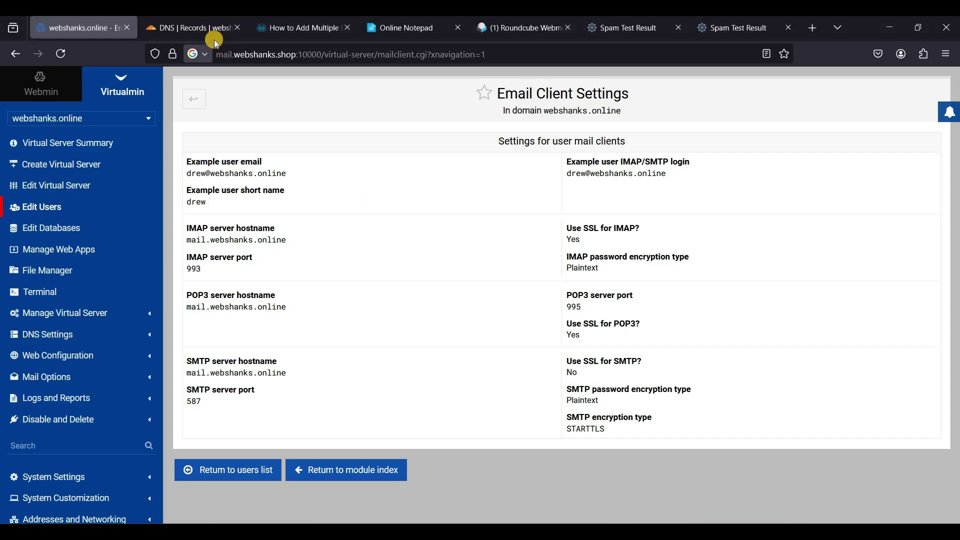
pyautogui.click(196, 30)
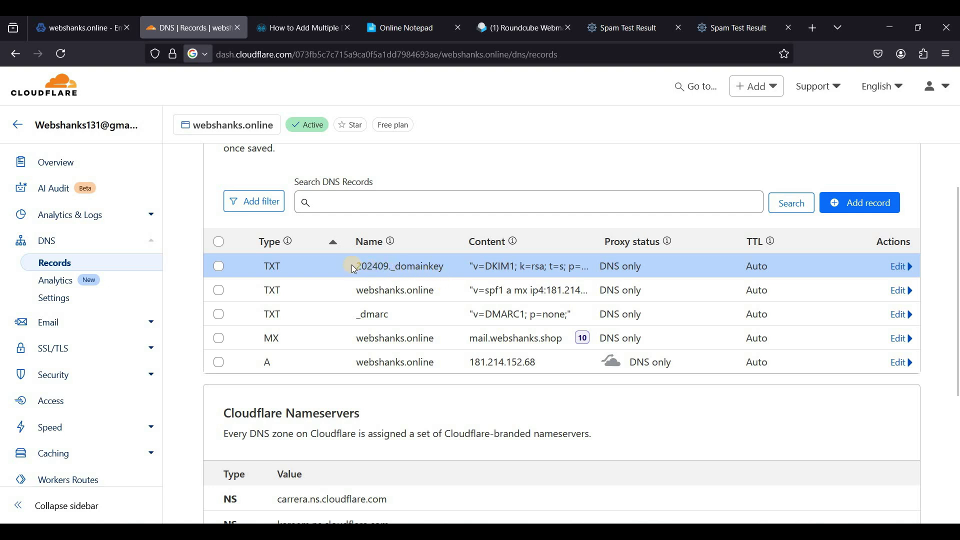
pyautogui.moveTo(385, 267); pyautogui.dragTo(389, 266)
pyautogui.hotkey('ctrl', 'c')
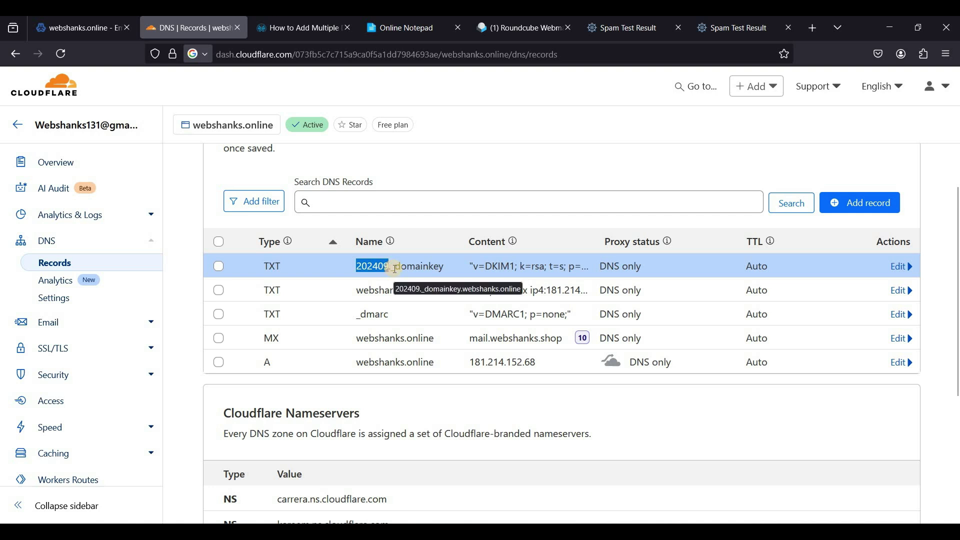
pyautogui.moveTo(479, 270); pyautogui.dragTo(388, 265)
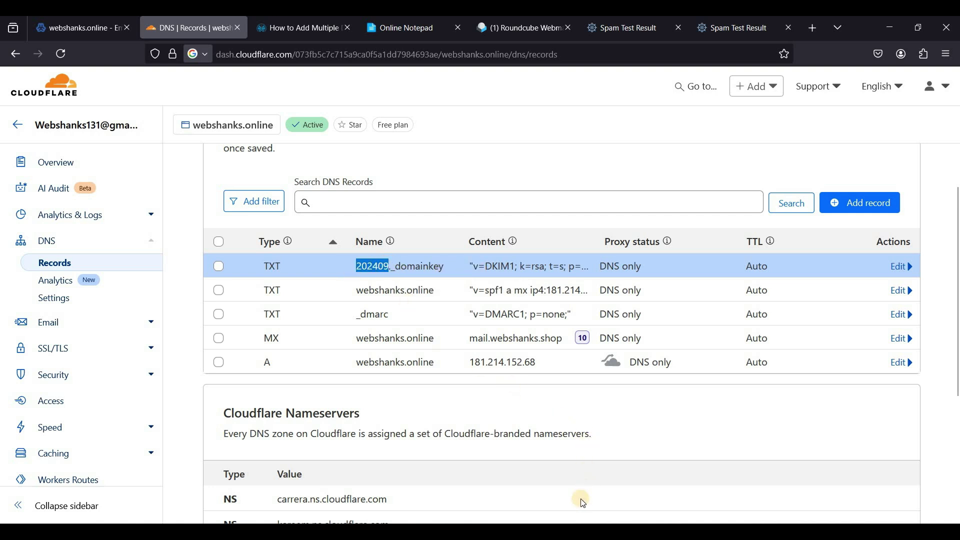
pyautogui.hotkey('alt', 'Tab')
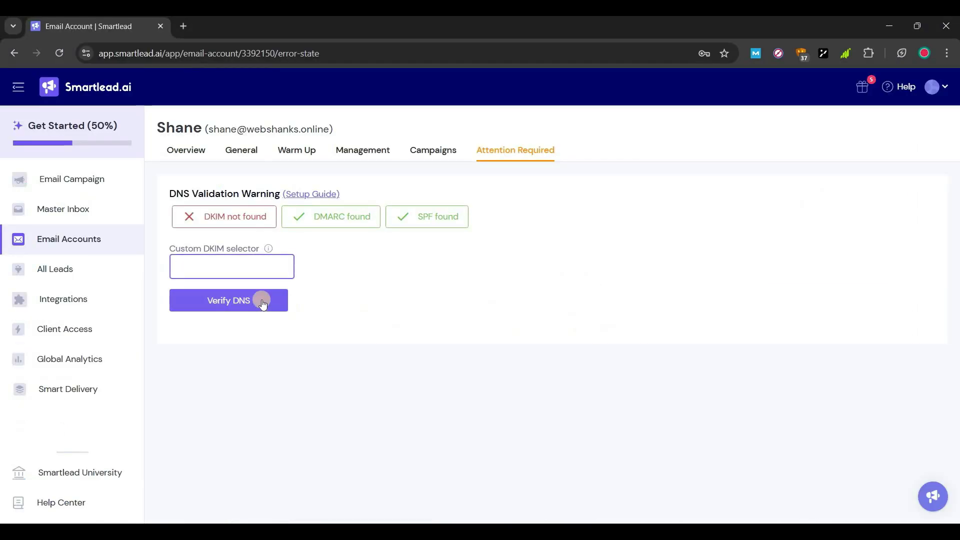
pyautogui.hotkey('ctrl', 'v')
pyautogui.click(235, 303)
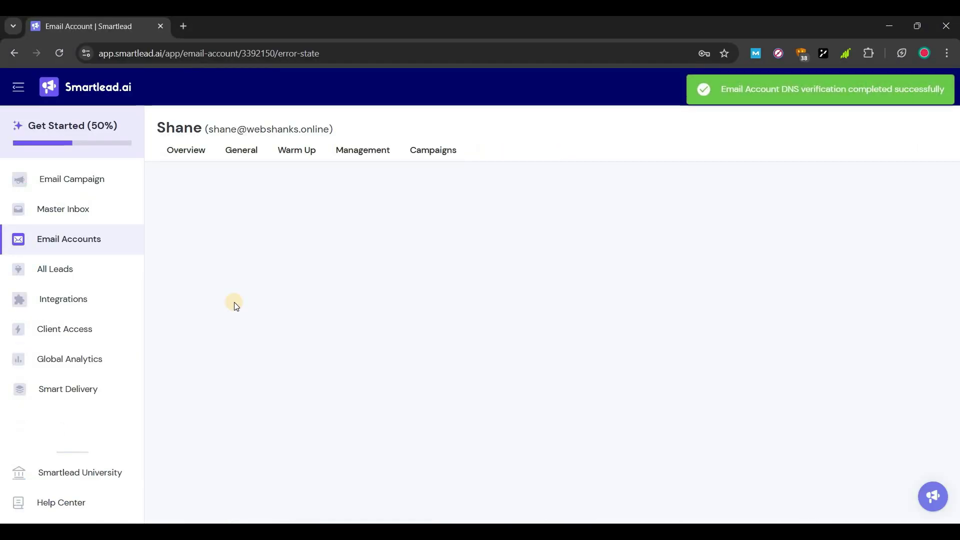
# Enable warmup at 40 emails/day with rampup 5, then return to Email Accounts
pyautogui.click(183, 152)
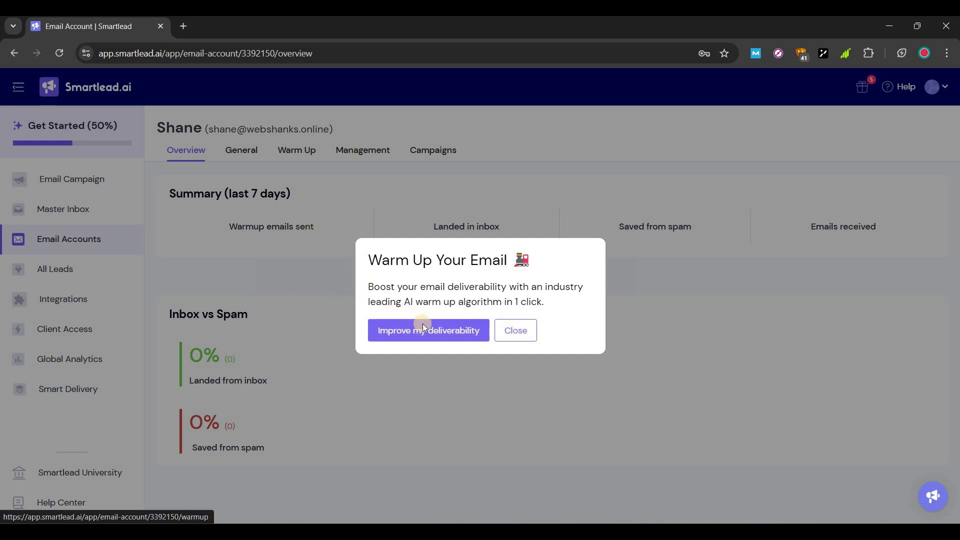
pyautogui.click(422, 325)
pyautogui.click(190, 338)
pyautogui.scroll(-1, 300, 300)
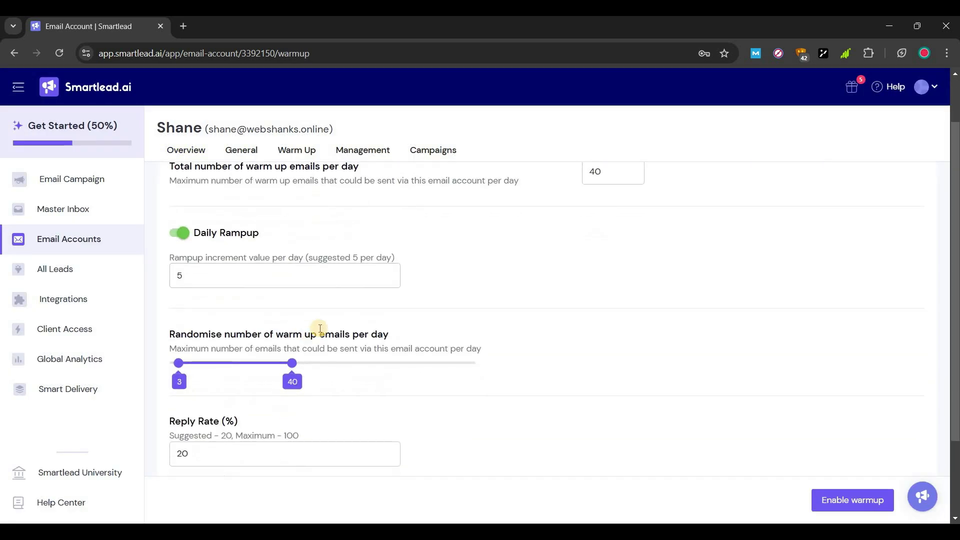
pyautogui.scroll(-2, 260, 265)
pyautogui.scroll(3, 241, 274)
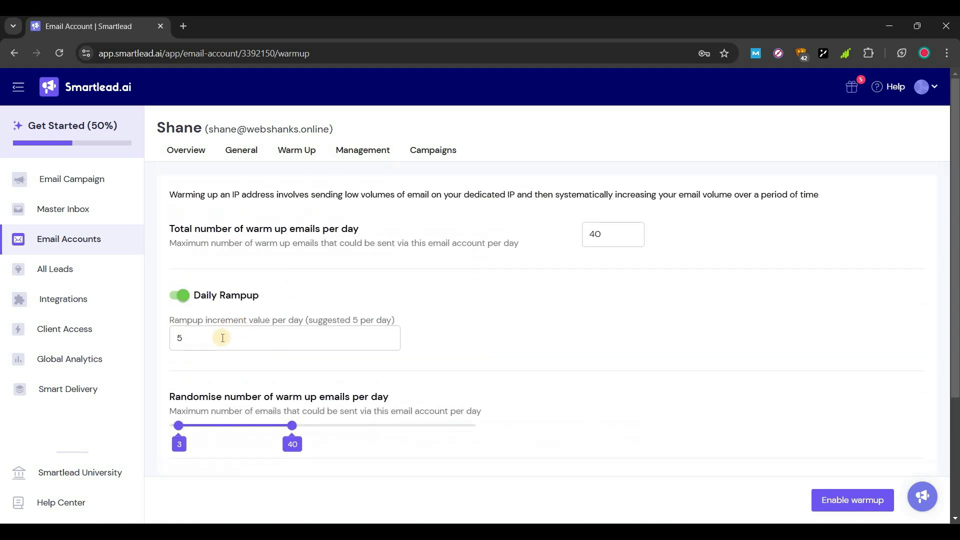
pyautogui.click(220, 336)
pyautogui.scroll(-3, 562, 305)
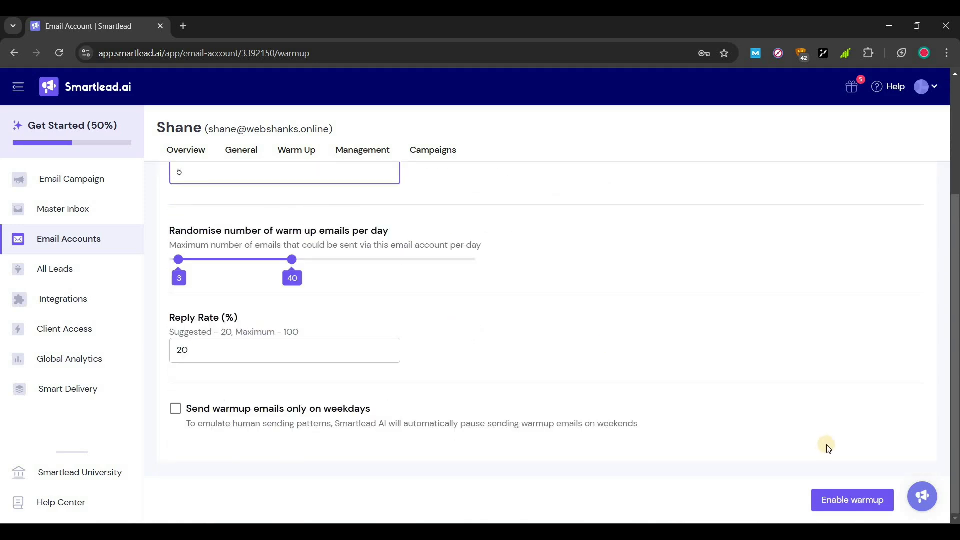
pyautogui.click(840, 497)
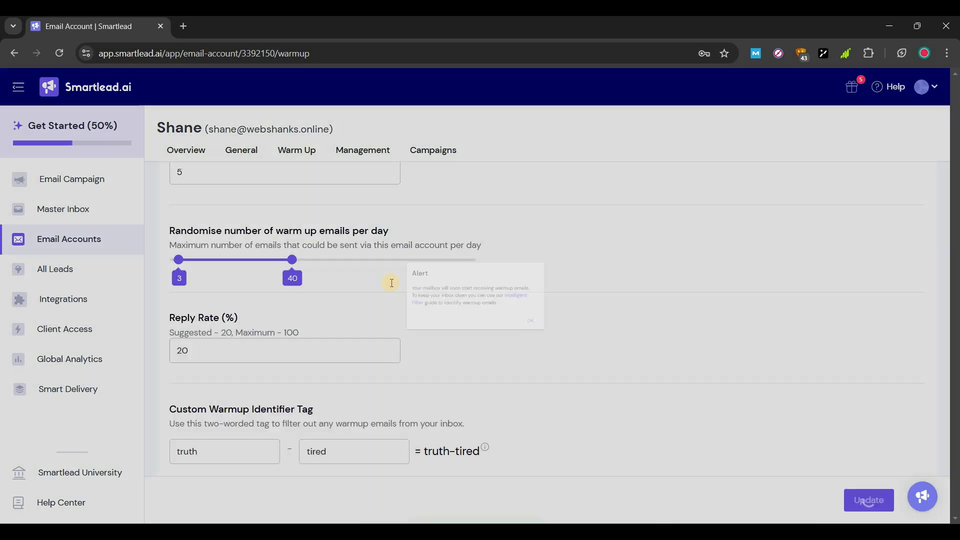
pyautogui.press('Escape')
pyautogui.scroll(5, 278, 225)
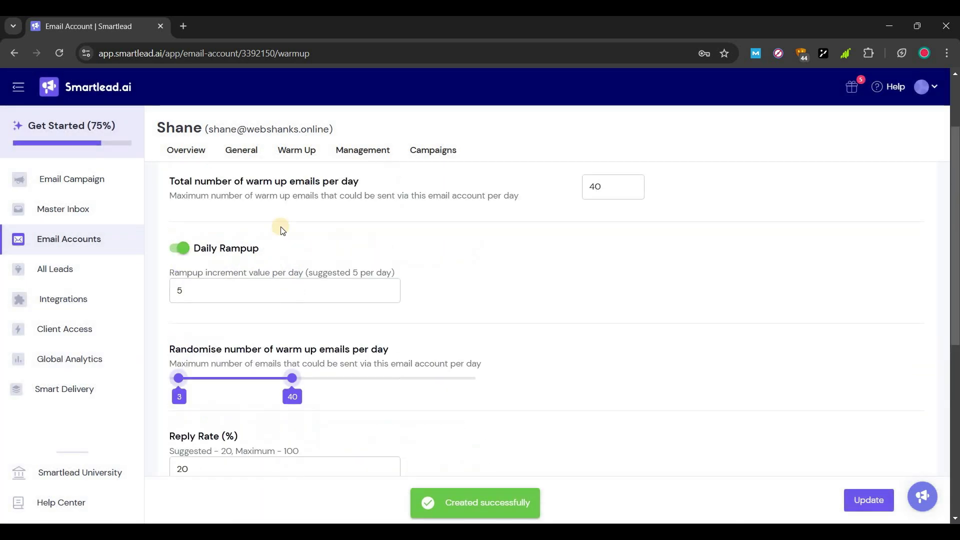
pyautogui.click(91, 243)
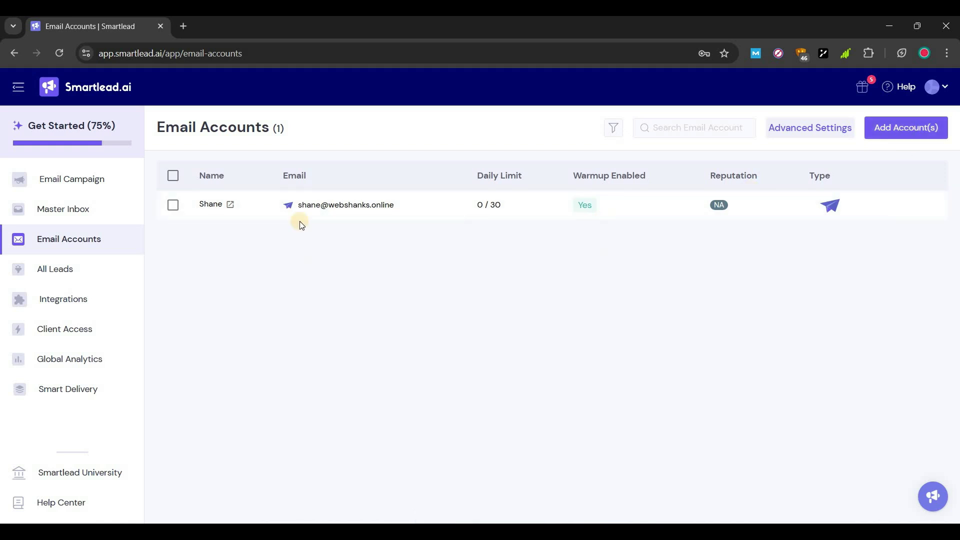
# Start a new App Password SMTP account with the second sender's name, address, username and password
pyautogui.click(900, 129)
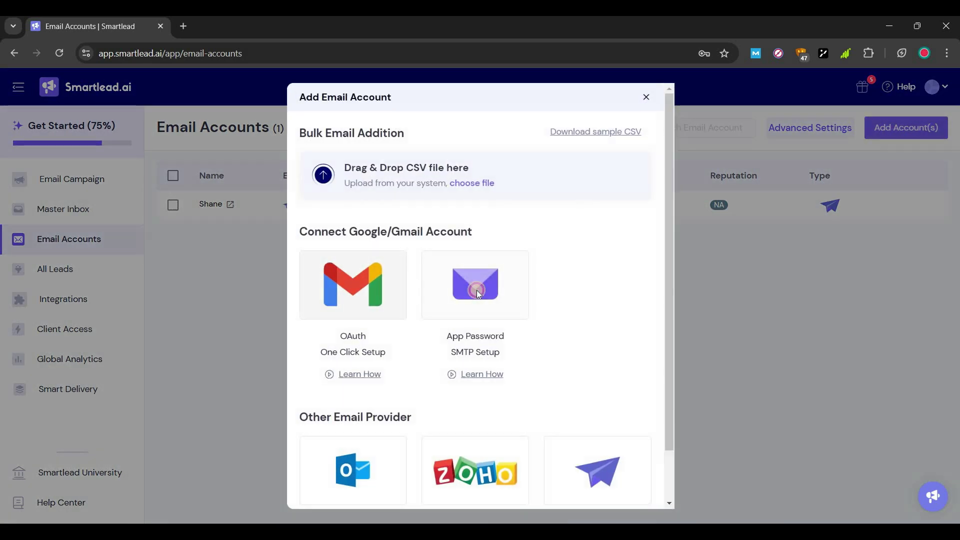
pyautogui.click(476, 289)
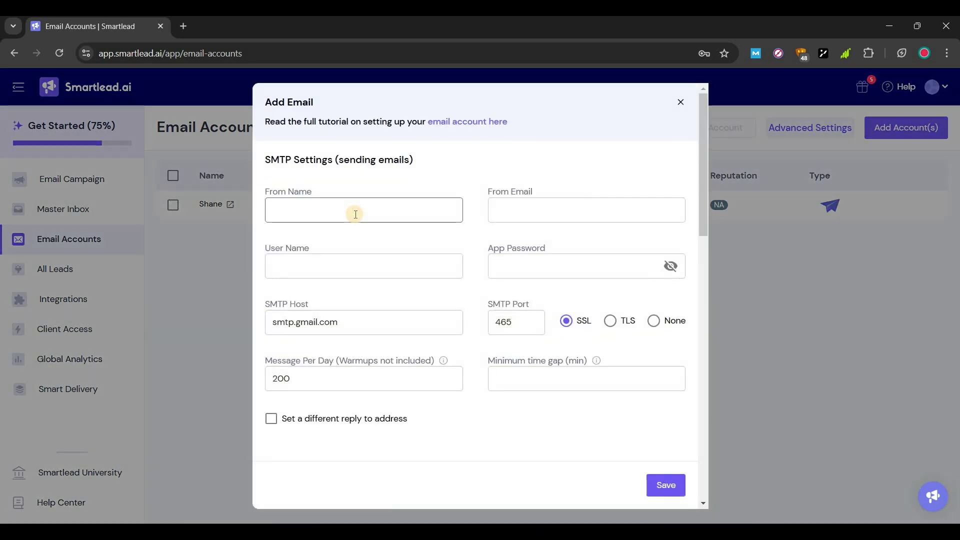
pyautogui.click(356, 214)
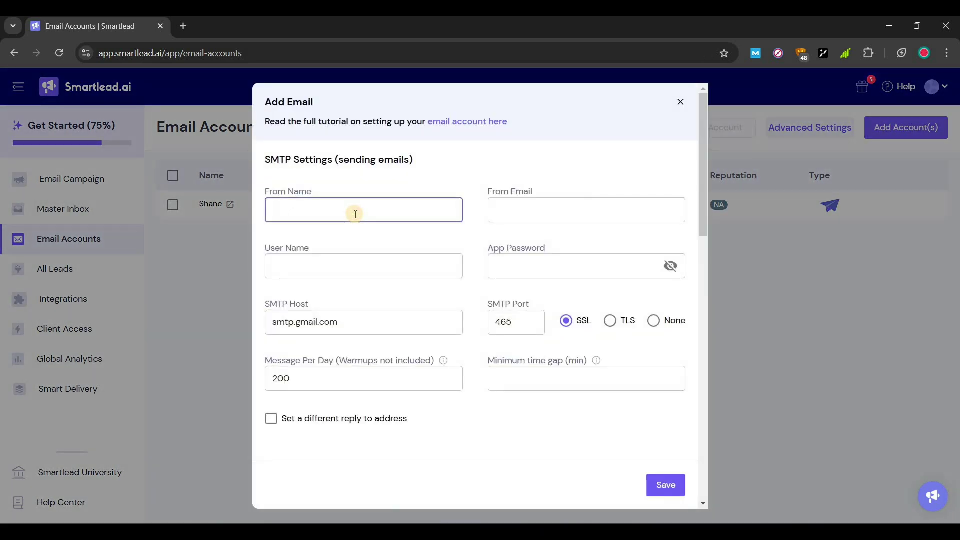
pyautogui.write('Drew')
pyautogui.click(512, 209)
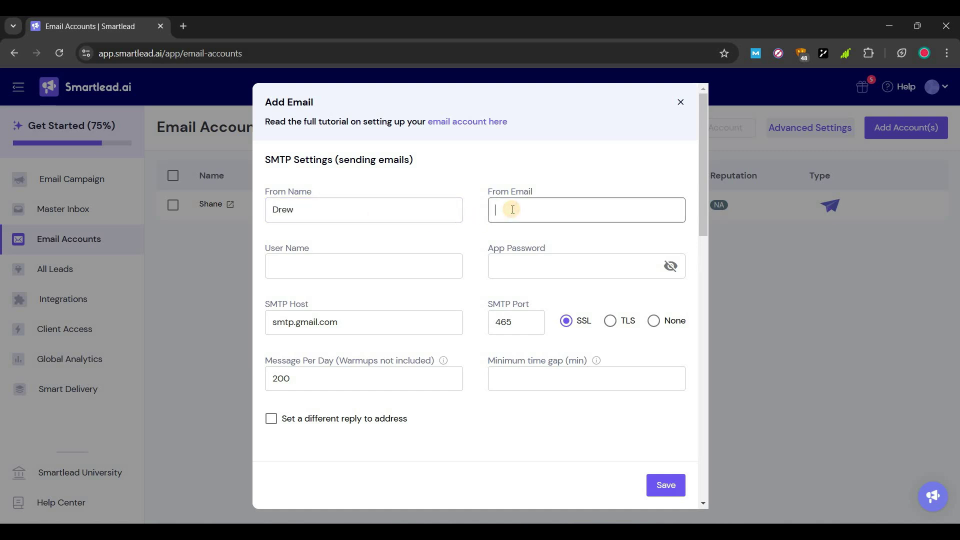
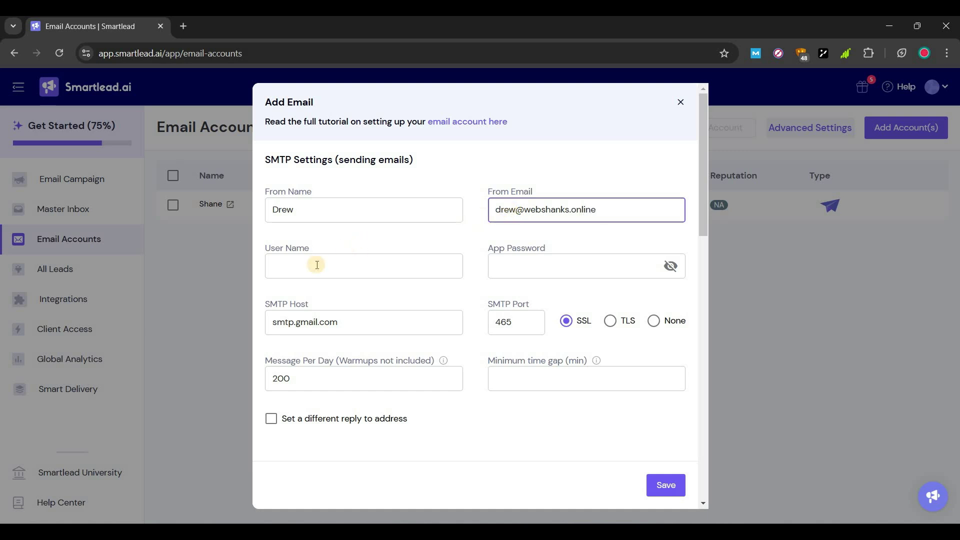
pyautogui.click(317, 265)
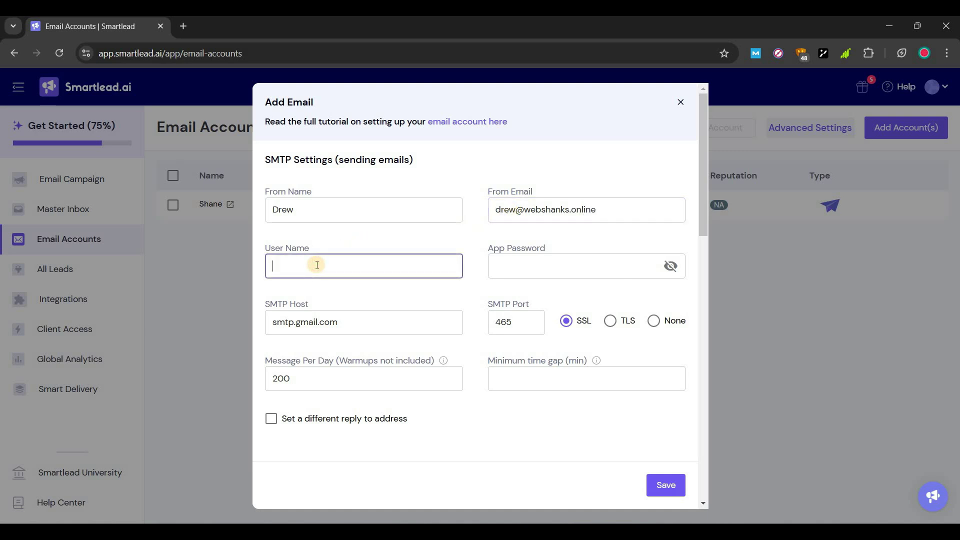
pyautogui.click(599, 209)
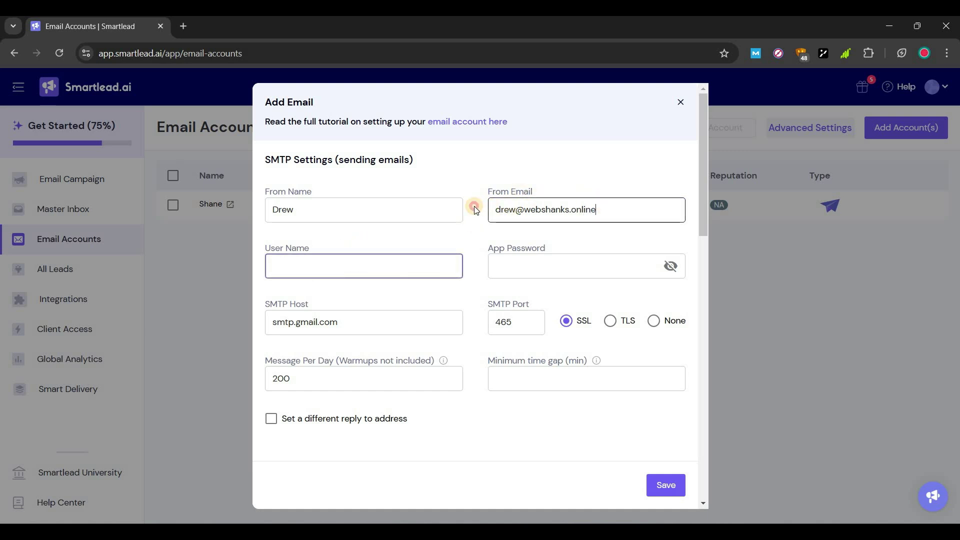
pyautogui.hotkey('ctrl', 'a')
pyautogui.hotkey('ctrl', 'c')
pyautogui.click(352, 270)
pyautogui.hotkey('ctrl', 'v')
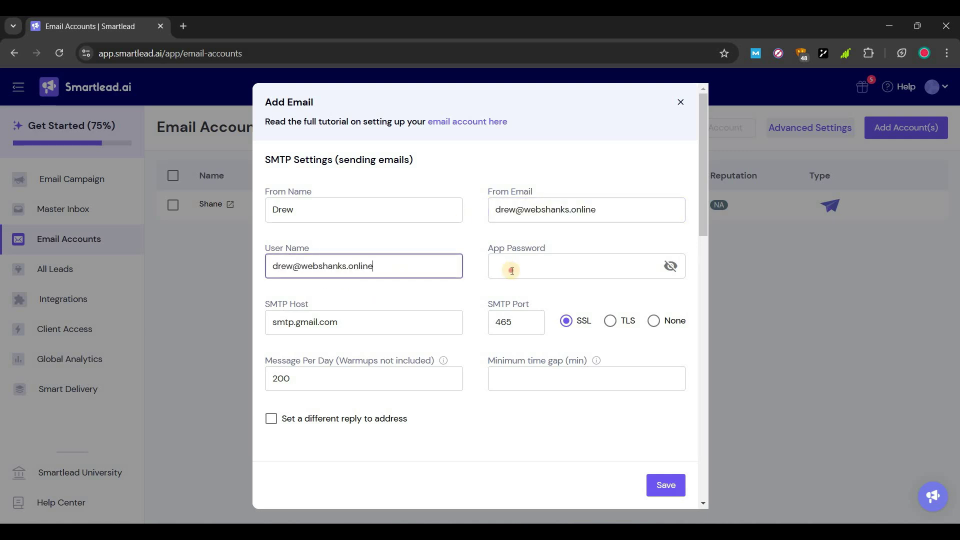
pyautogui.click(512, 270)
pyautogui.write('•••')
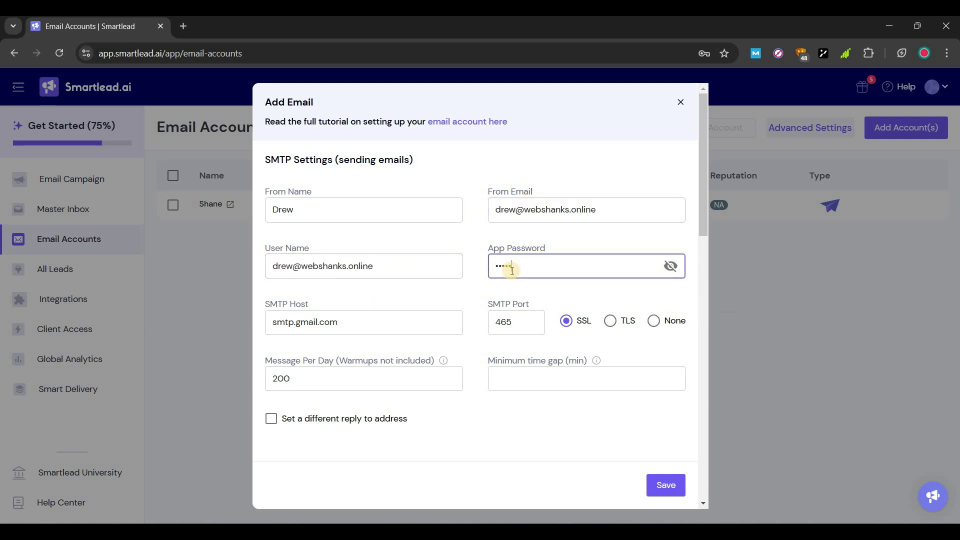
pyautogui.write('•••')
# Set SMTP host mail.webshanks.shop with TLS on 587, 30 messages/day and 10-minute gap
pyautogui.click(266, 326)
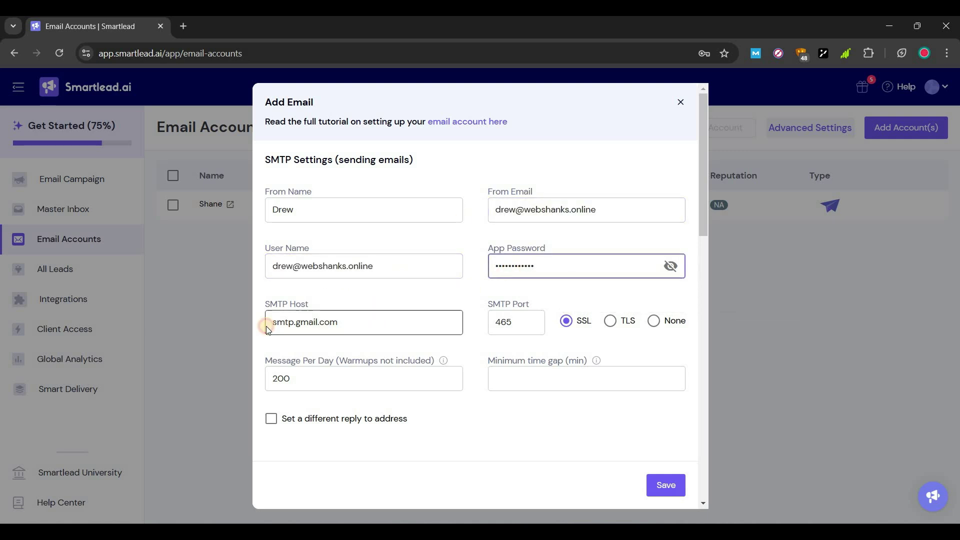
pyautogui.hotkey('ctrl', 'a')
pyautogui.write('mail.')
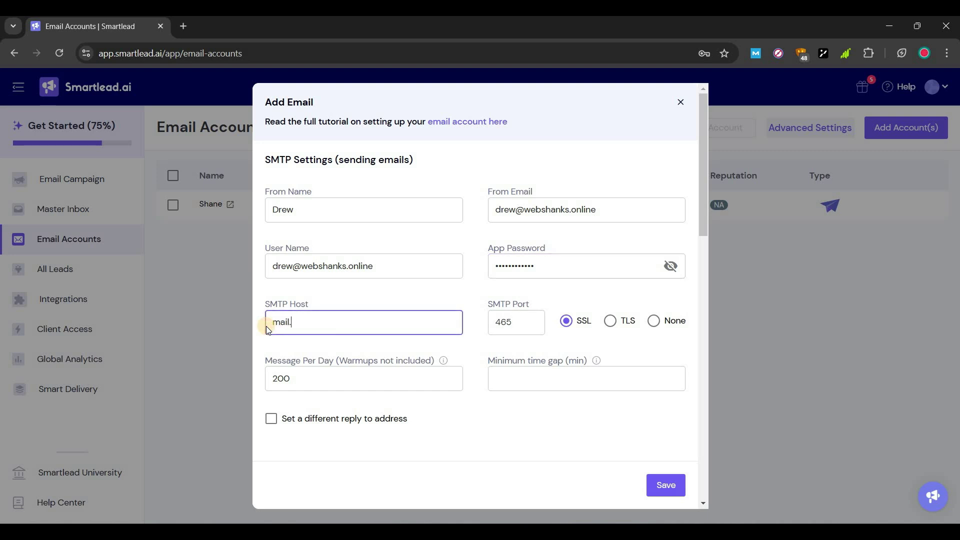
pyautogui.write('webshanks.shop')
pyautogui.click(611, 321)
pyautogui.click(319, 377)
pyautogui.hotkey('ctrl', 'a')
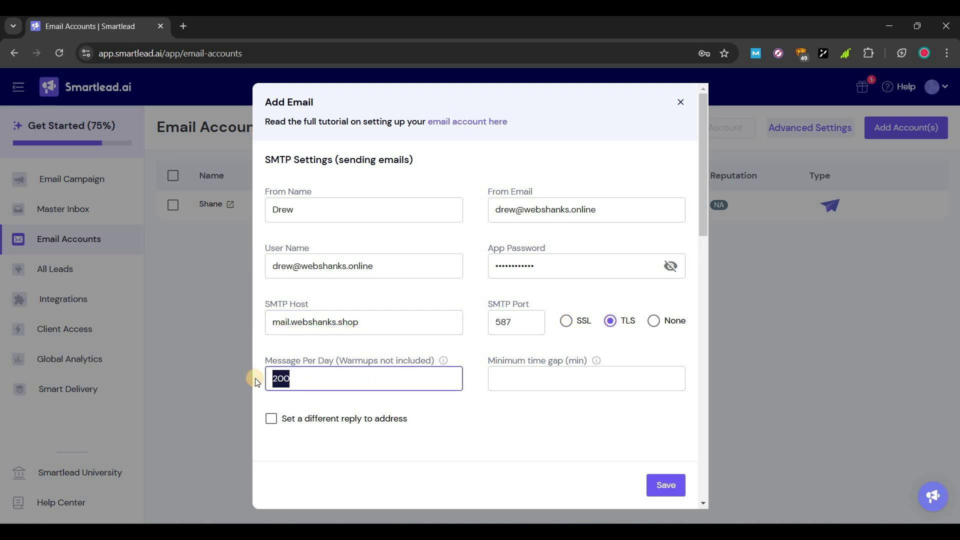
pyautogui.write('30')
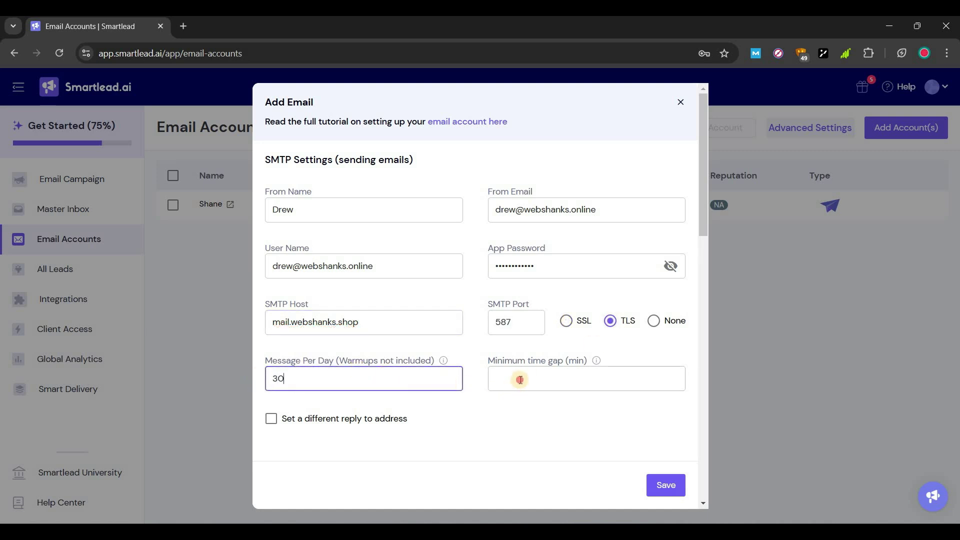
pyautogui.click(521, 380)
pyautogui.write('10')
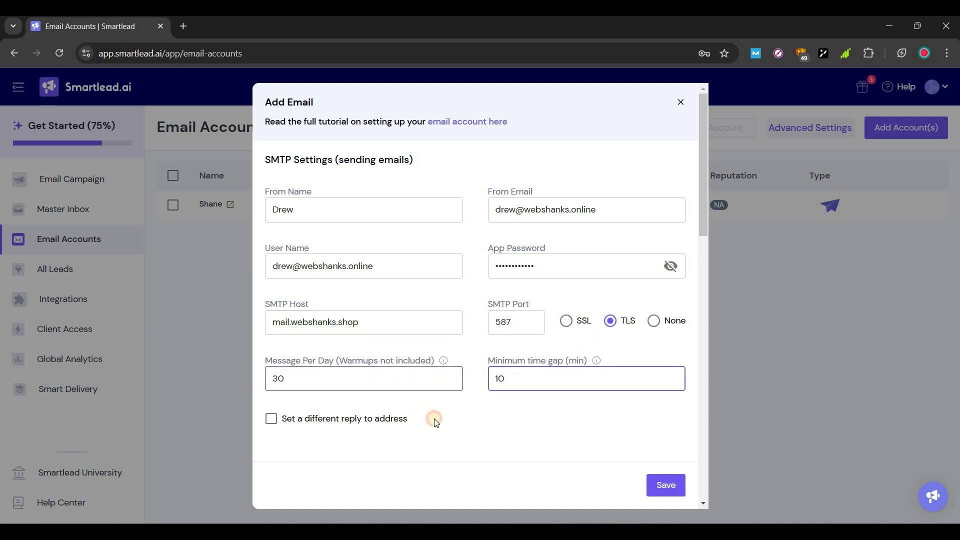
pyautogui.click(433, 415)
# Set the IMAP host to mail.webshanks.shop and save the second mailbox
pyautogui.scroll(-2, 447, 372)
pyautogui.scroll(-3, 447, 370)
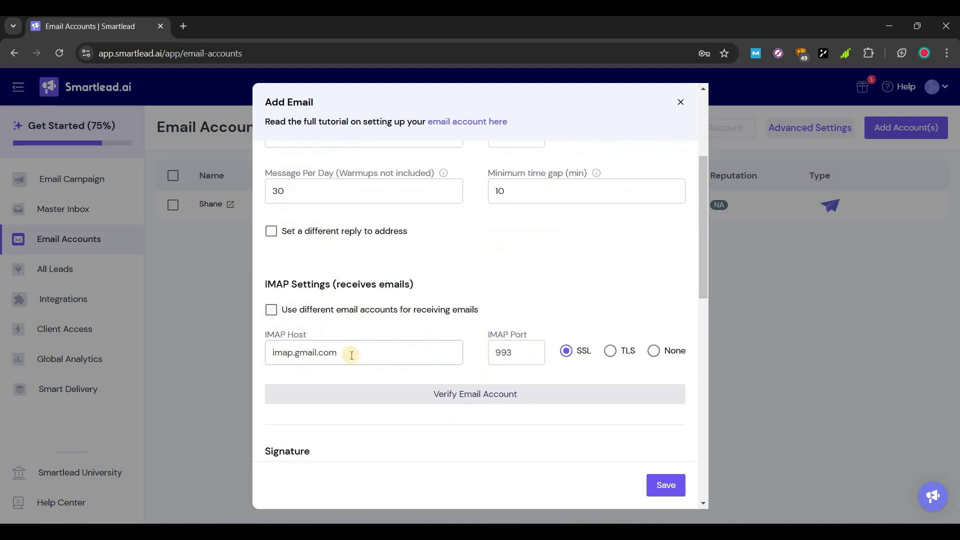
pyautogui.click(349, 353)
pyautogui.hotkey('ctrl', 'a')
pyautogui.write('mail.webs')
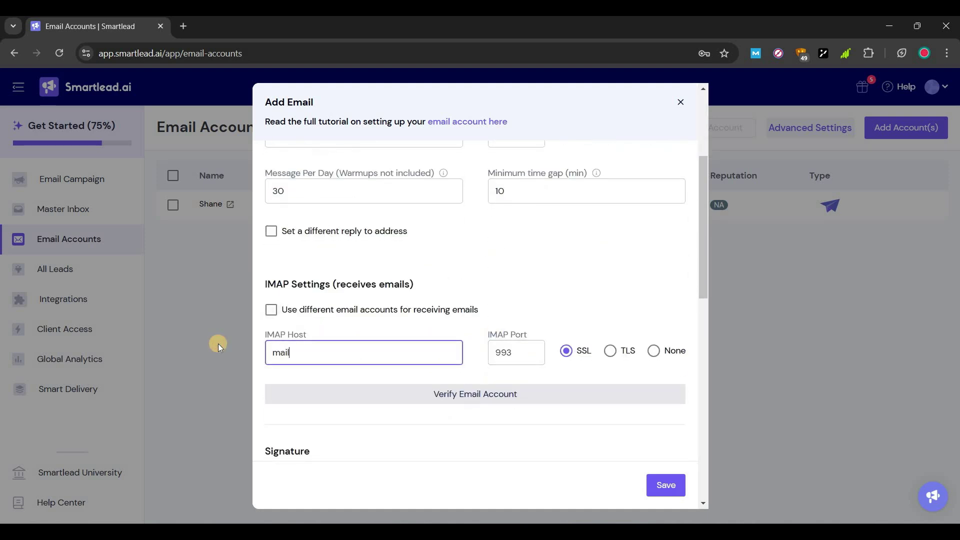
pyautogui.write('hanks.shop')
pyautogui.click(667, 484)
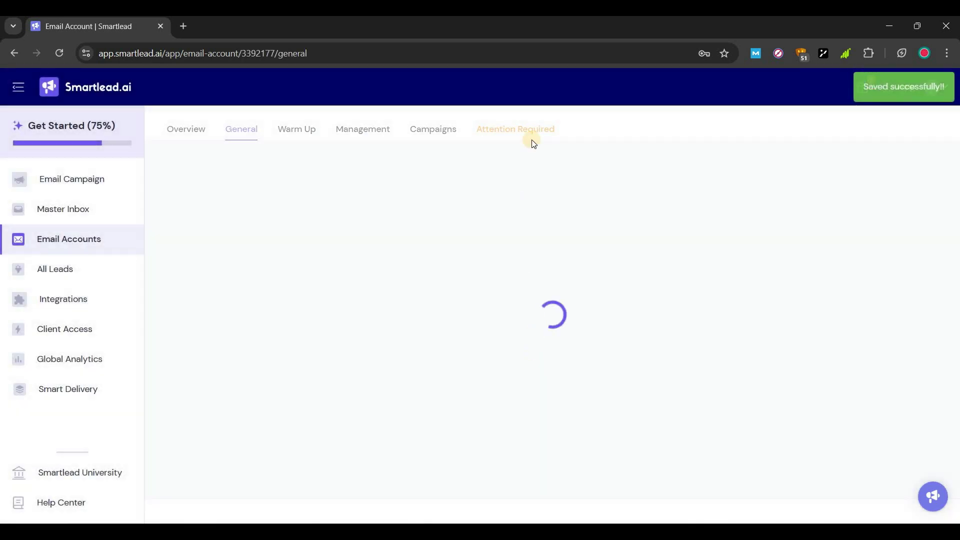
# Enter custom DKIM selector 202409 and verify the new mailbox's DNS
pyautogui.click(497, 158)
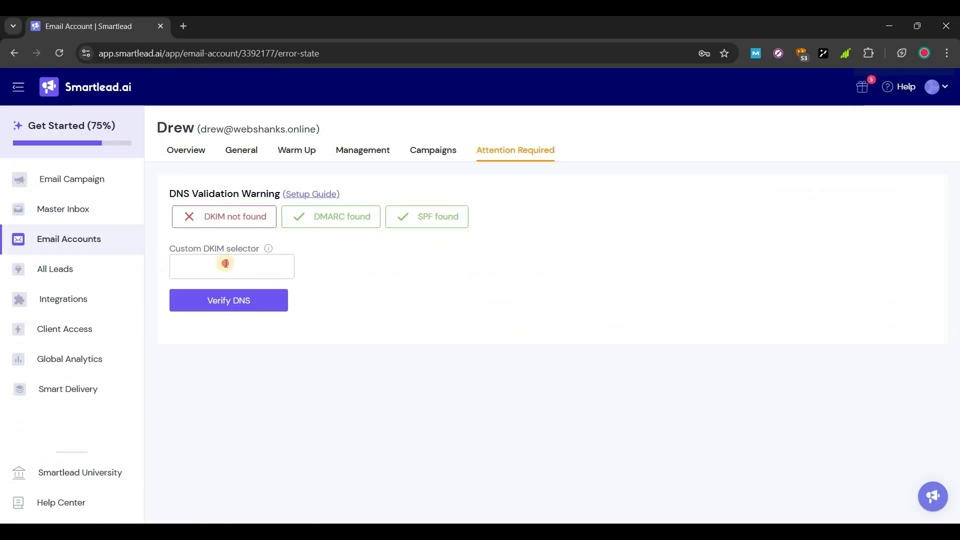
pyautogui.click(225, 262)
pyautogui.hotkey('ctrl', 'v')
pyautogui.click(223, 304)
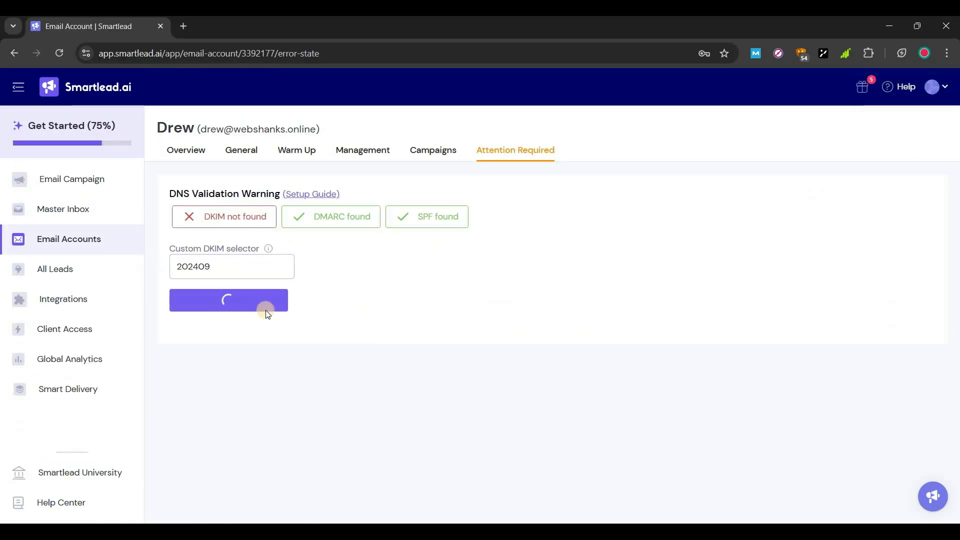
# Enable warmup for the new mailbox at 40 emails/day with rampup 5
pyautogui.click(289, 151)
pyautogui.scroll(-3, 845, 498)
pyautogui.click(850, 500)
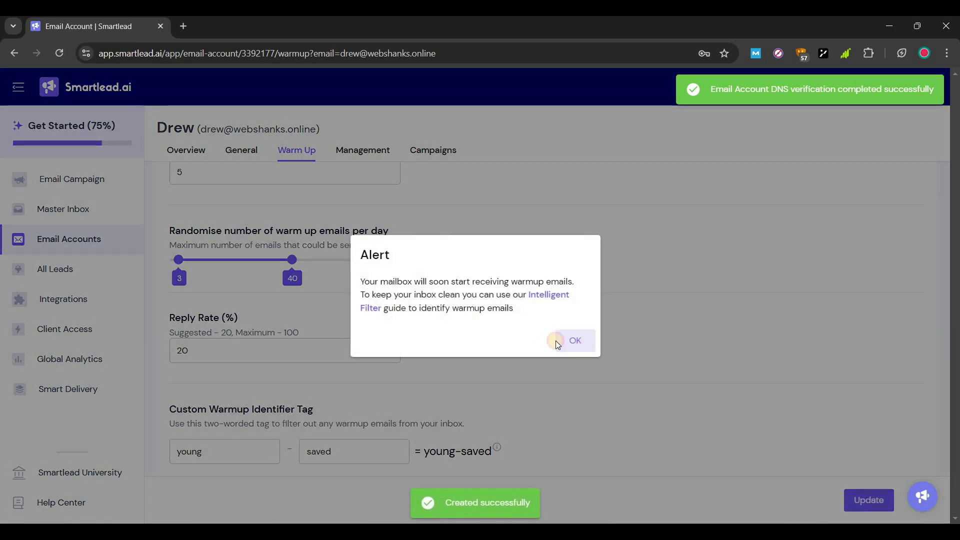
pyautogui.click(558, 343)
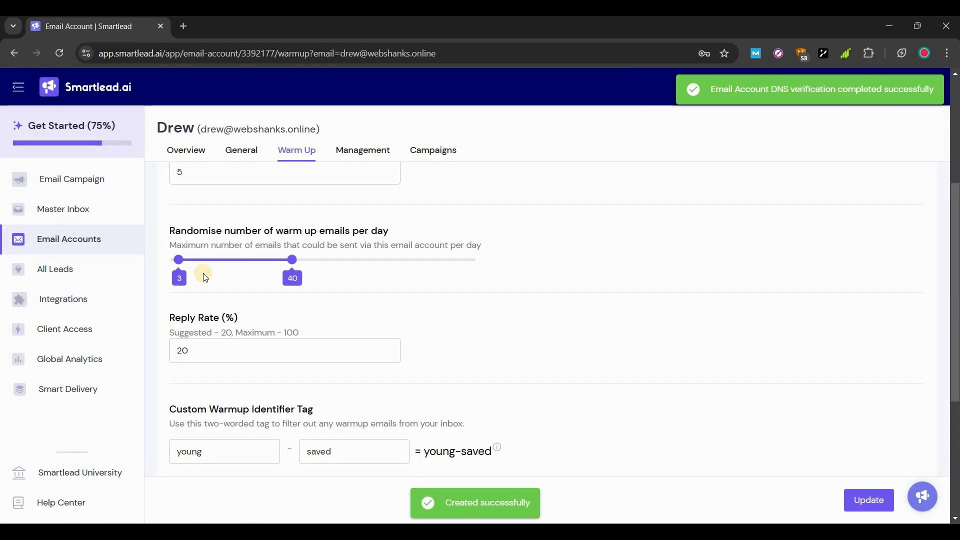
# Return to Email Accounts, then view Virtualmin's client settings: IMAP 993, SMTP 587 STARTTLS
pyautogui.click(79, 245)
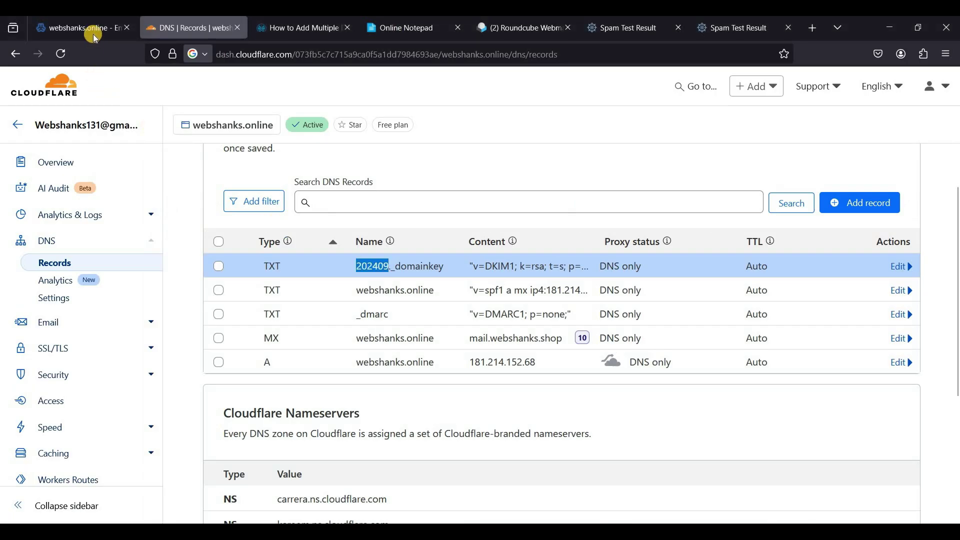
pyautogui.click(92, 28)
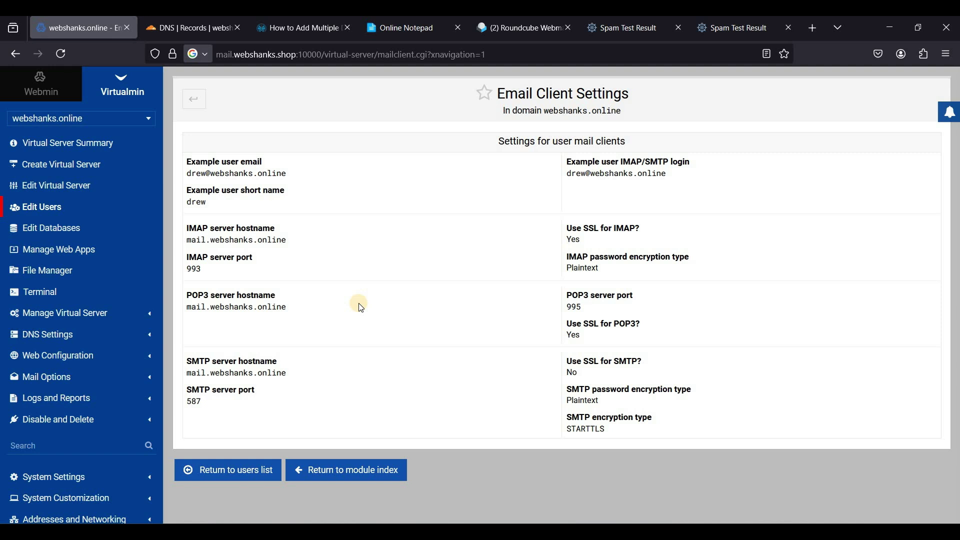